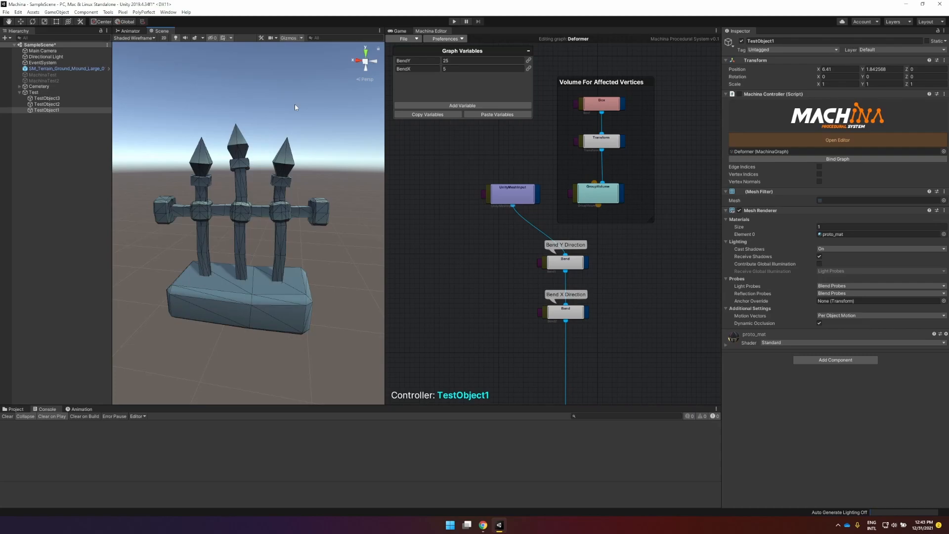
Step: Examine the fence piece in the scene and the full cemetery in the game view, ending back in the Machina graph editor
left_click_drag(306, 144, 299, 166, "alt")
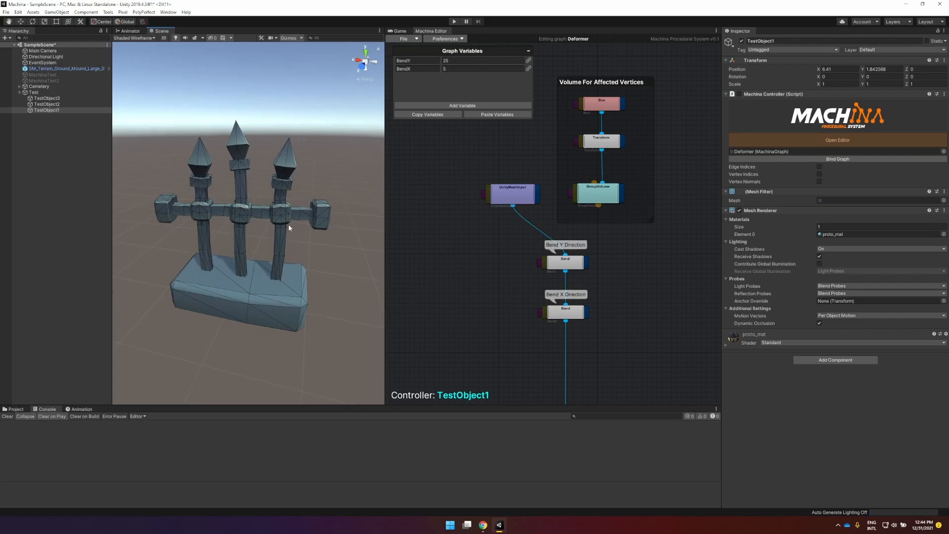
left_click_drag(289, 224, 311, 201, "alt")
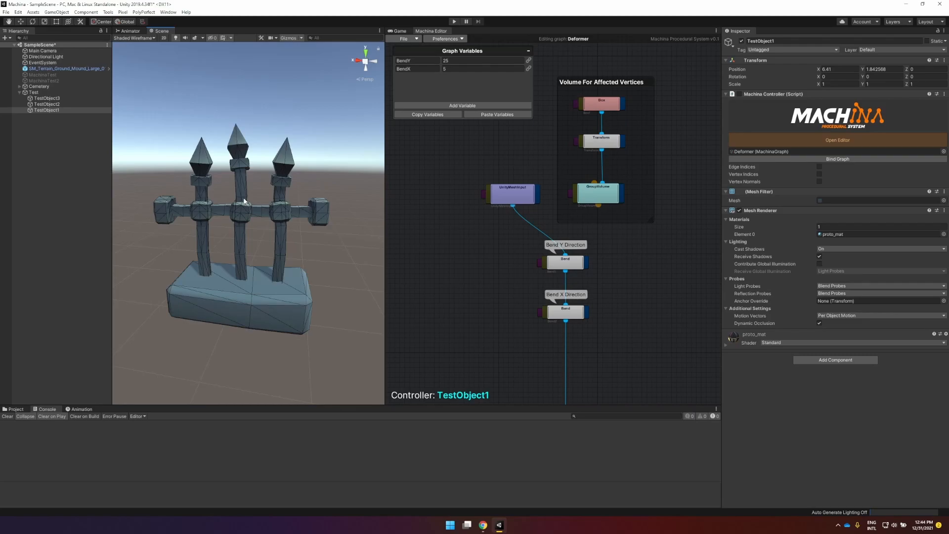
left_click(398, 31)
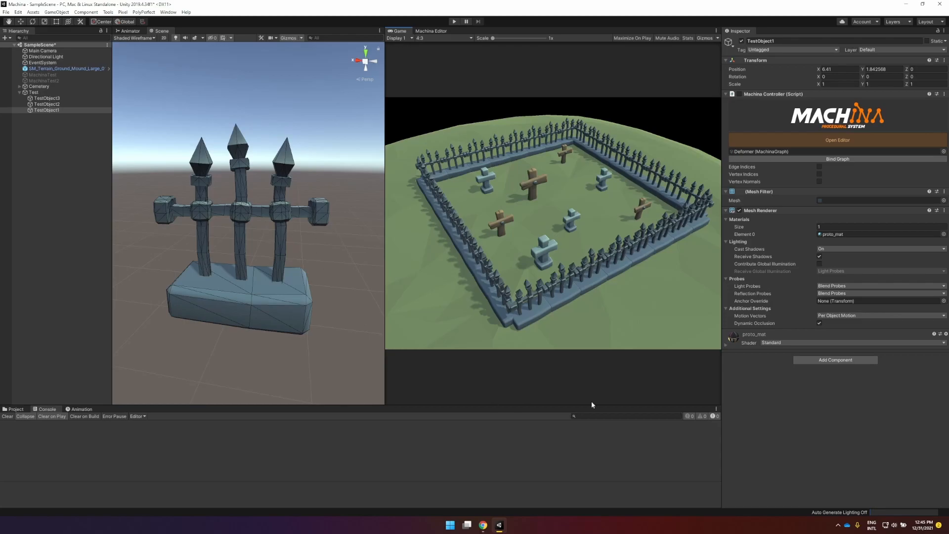
left_click(445, 31)
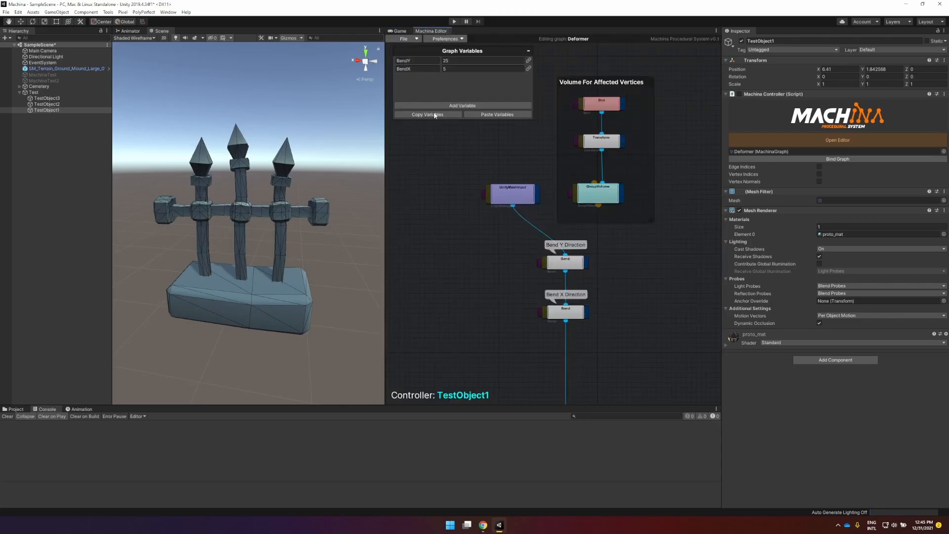
Step: Examine TestObject1's components and the properties of the UnityMeshInput node in its Deformer graph
left_click(44, 110)
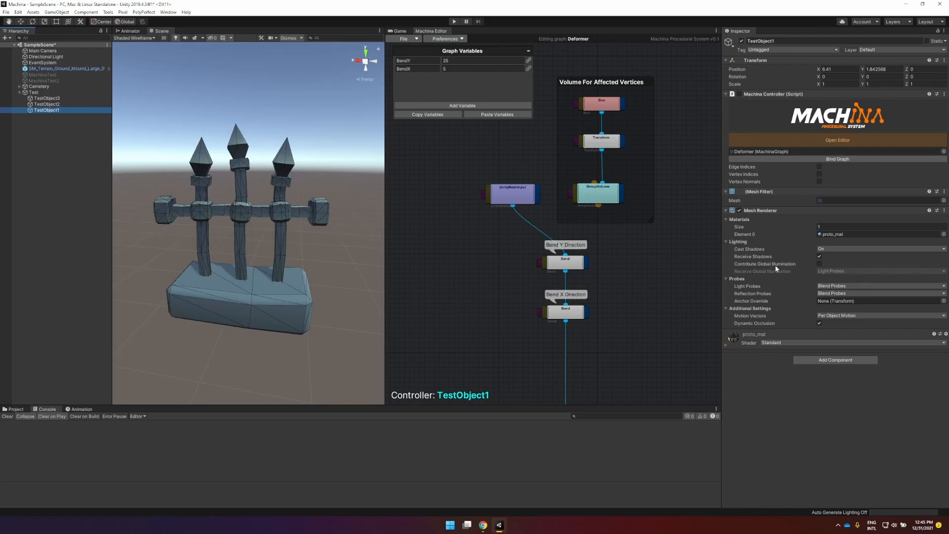
mouse_move(776, 267)
left_click(518, 198)
scroll(560, 208, "down", 1)
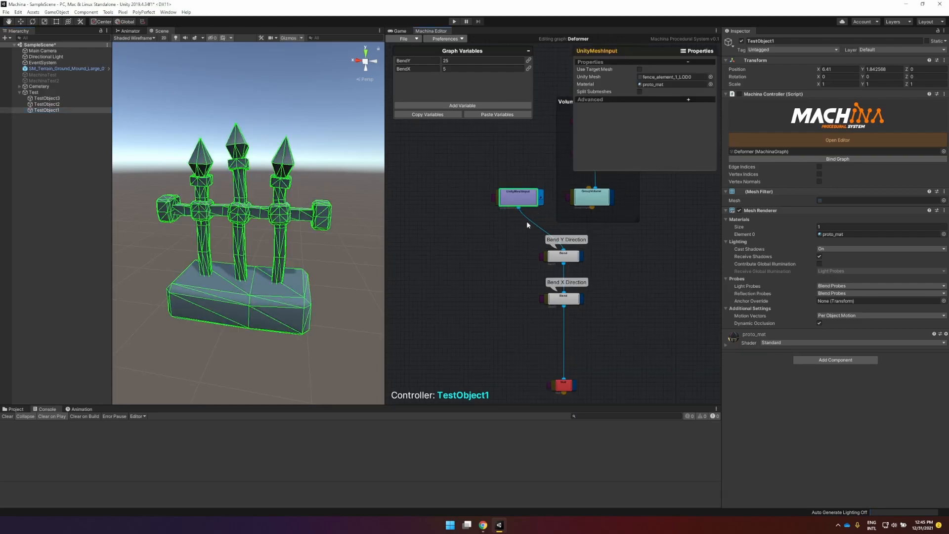
left_click(518, 239)
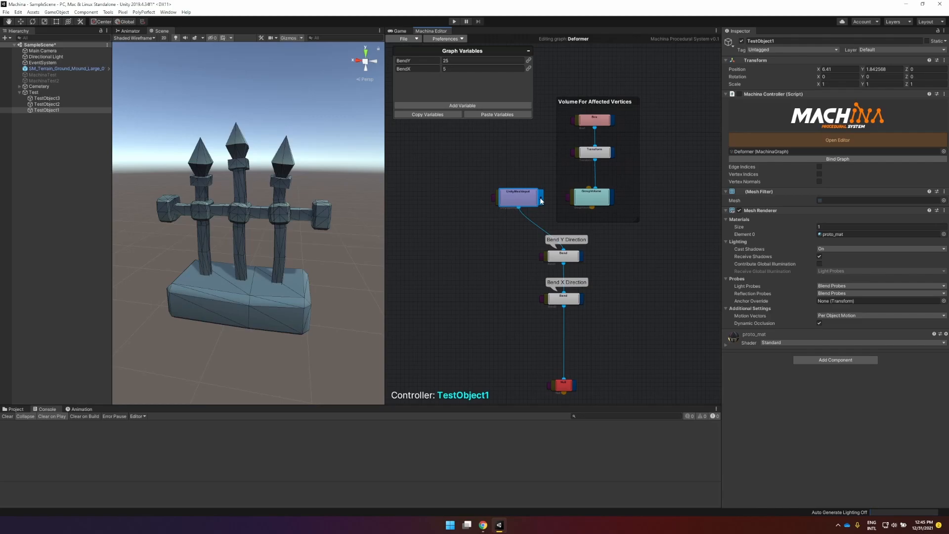
Step: Inspect the Bend Y Direction node, make the Null node the graph output, and compare the bend with the UnityMeshInput mesh
left_click(561, 260)
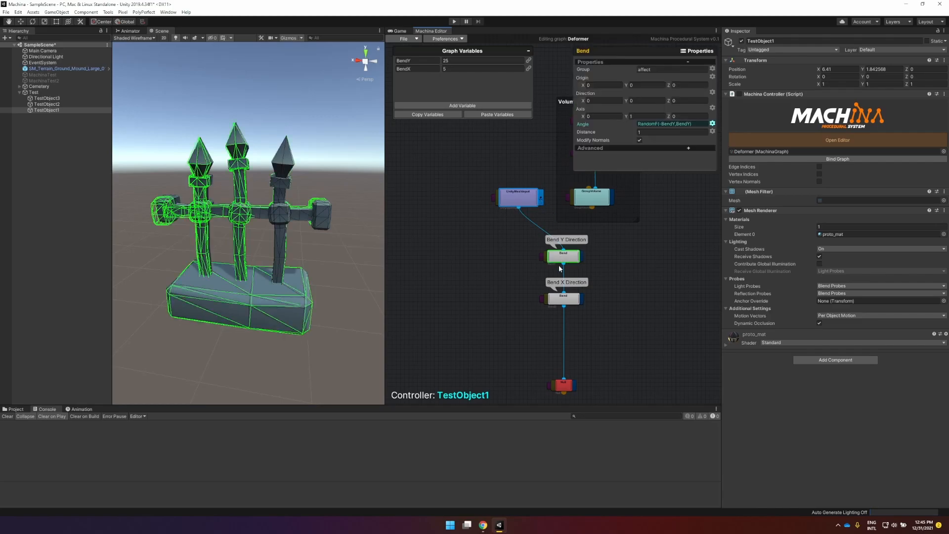
left_click(574, 386)
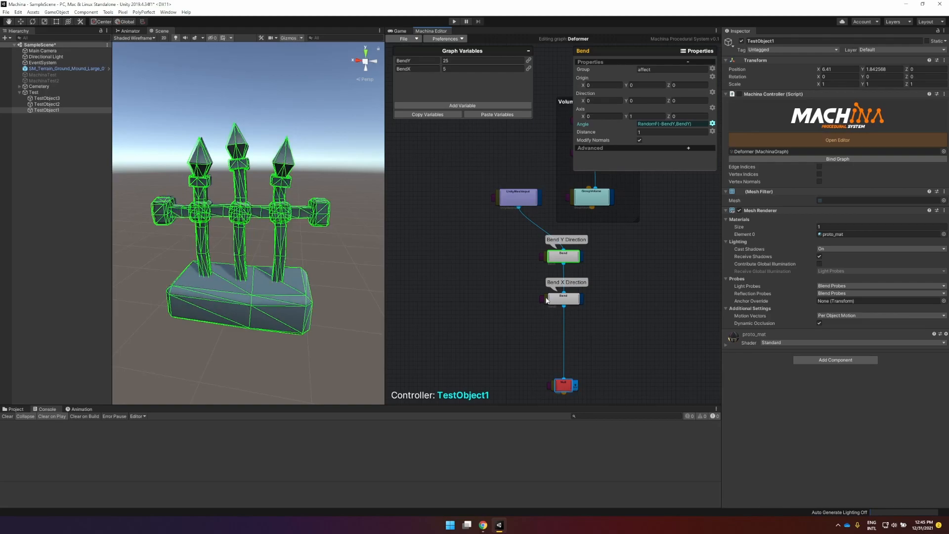
scroll(498, 274, "up", 4)
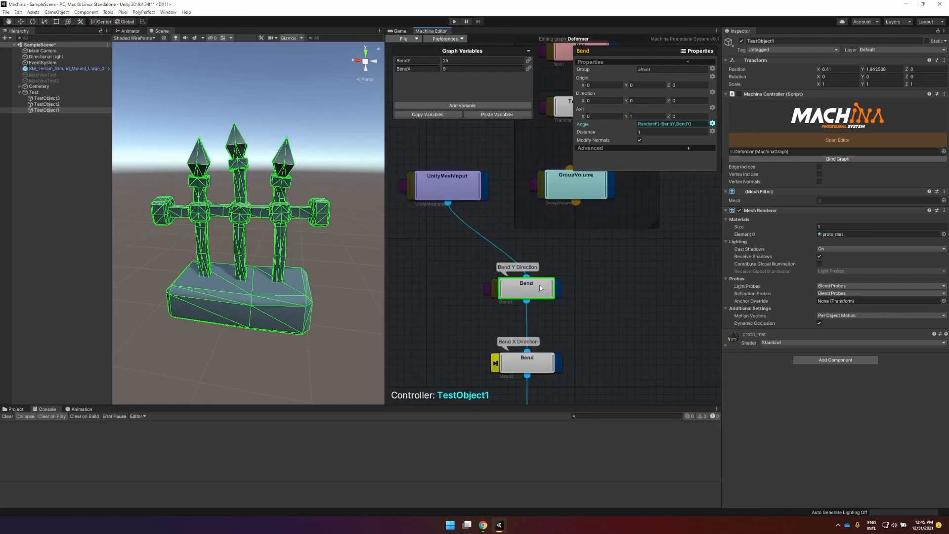
left_click(451, 188)
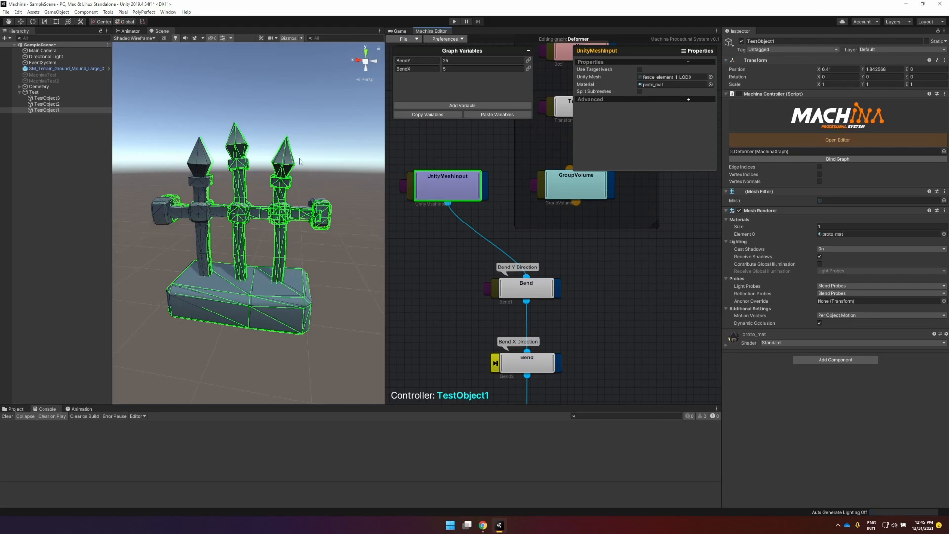
left_click(535, 291)
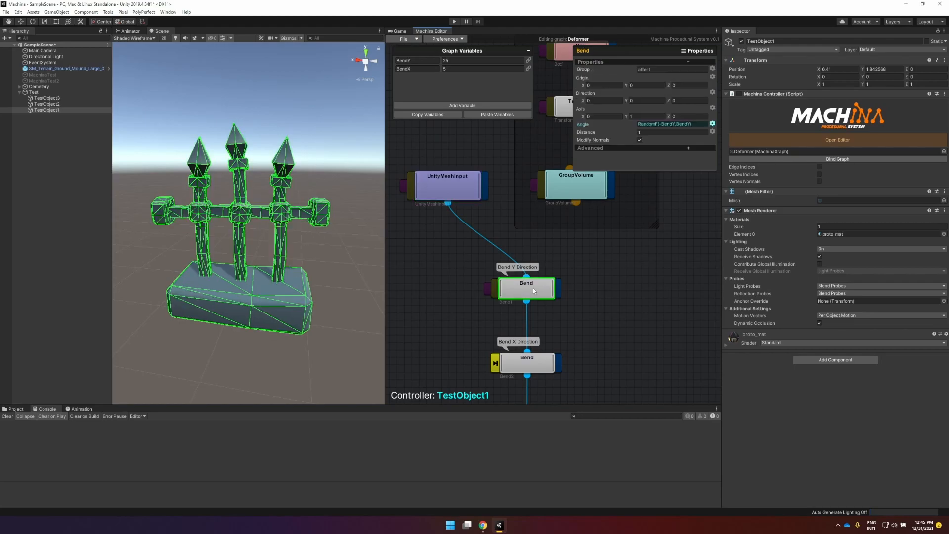
middle_click_drag(595, 321, 619, 264)
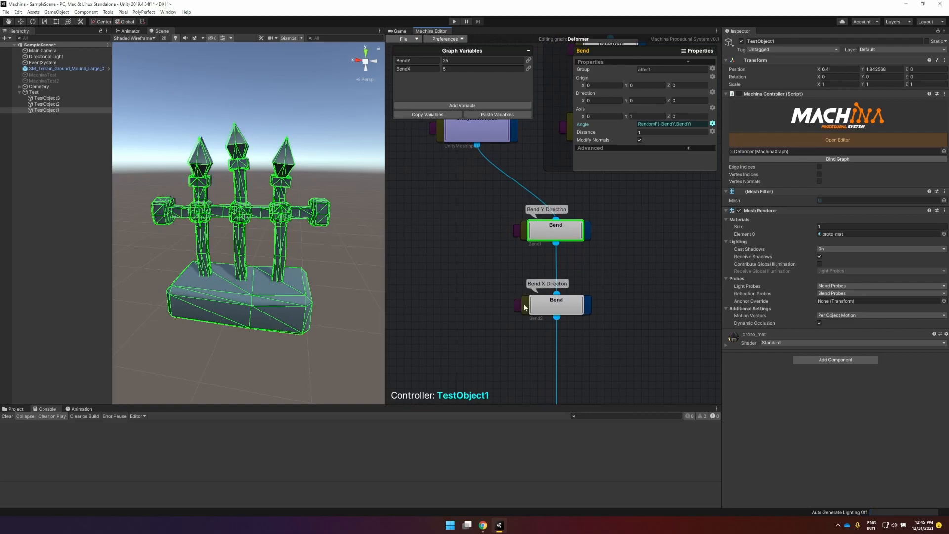
Step: Examine the Bend X Direction node's axis, angle expression and advanced properties
left_click(563, 305)
left_click(640, 324)
middle_click_drag(625, 347, 630, 318)
left_click(574, 277)
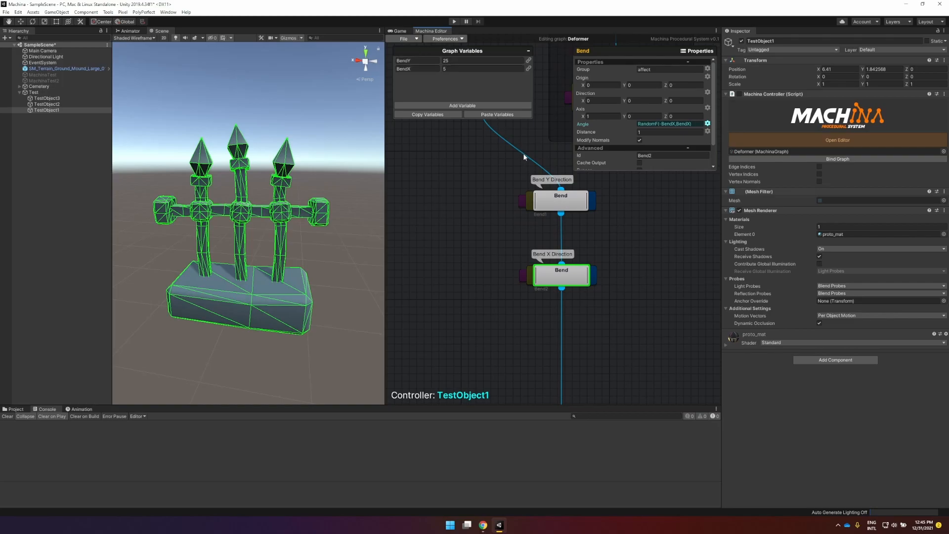
left_click(646, 276)
Step: Examine the Null node at the end of the graph and review the Bend X Direction node that feeds it
middle_click_drag(633, 295, 641, 217)
left_click(569, 352)
left_click(610, 319)
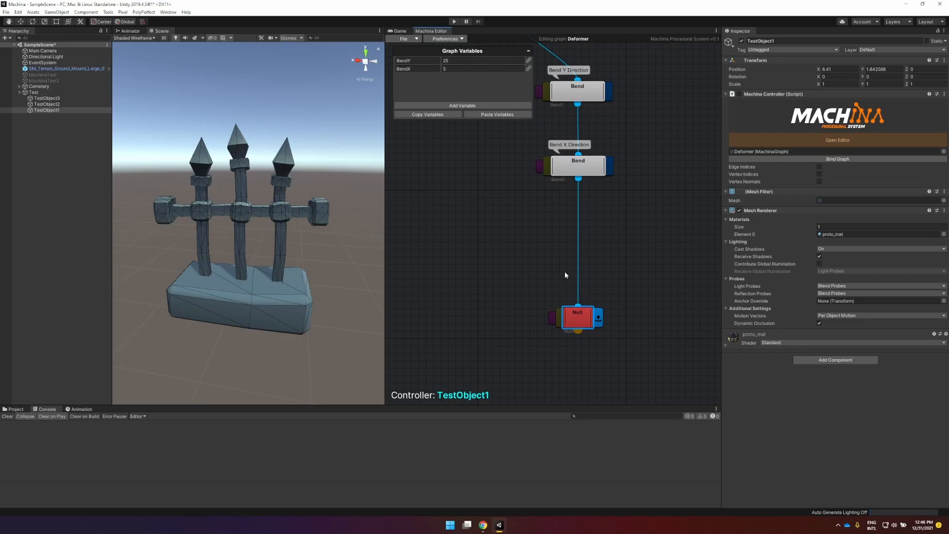
mouse_move(640, 259)
middle_mouse_down()
mouse_move(638, 319)
mouse_move(647, 247)
mouse_move(631, 331)
mouse_move(616, 261)
mouse_move(621, 247)
mouse_move(621, 352)
mouse_move(623, 257)
middle_mouse_up()
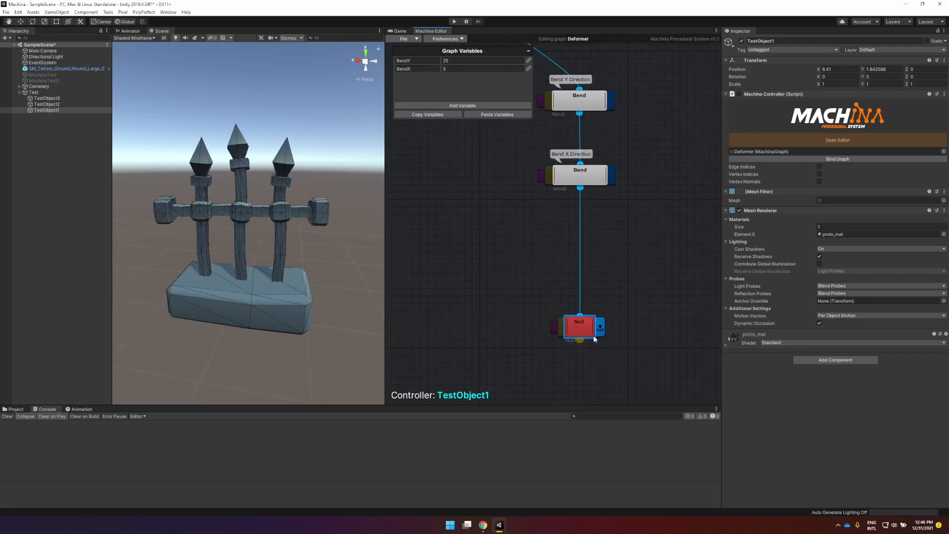
middle_click_drag(611, 260, 601, 374)
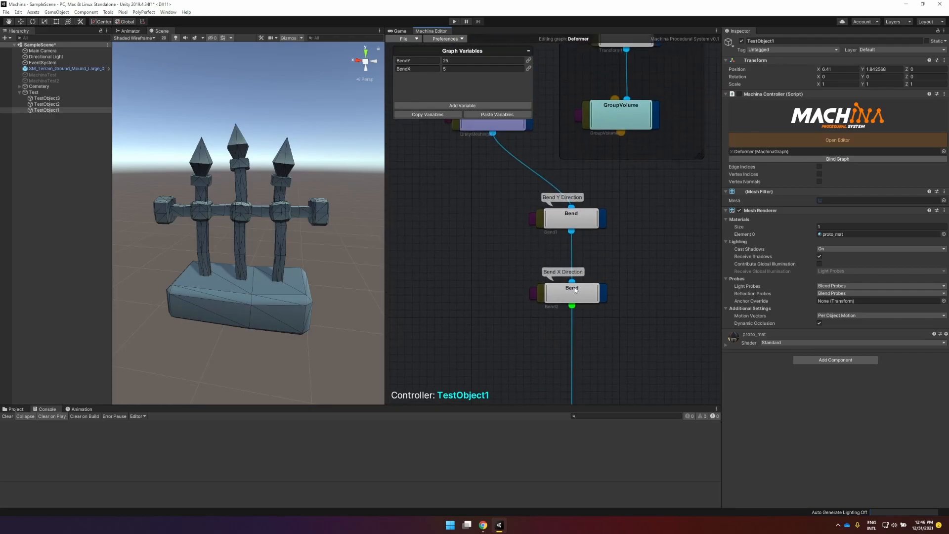
left_click(570, 296)
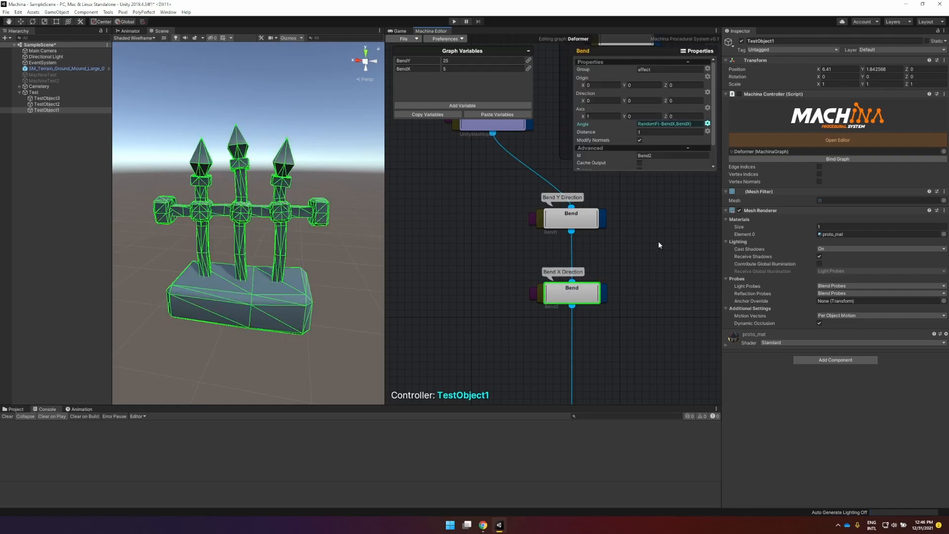
middle_click_drag(659, 241, 647, 250)
left_click(592, 249)
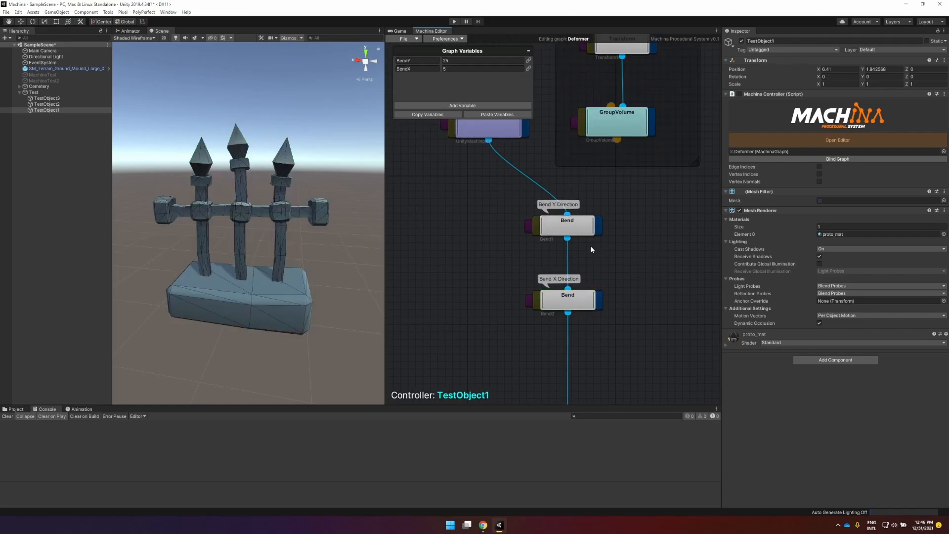
Step: Set the graph variables BendX to 50 and BendY to 100, checking the deformed fence from several angles
left_click(464, 69)
type("50")
left_click_drag(284, 268, 403, 233, "alt")
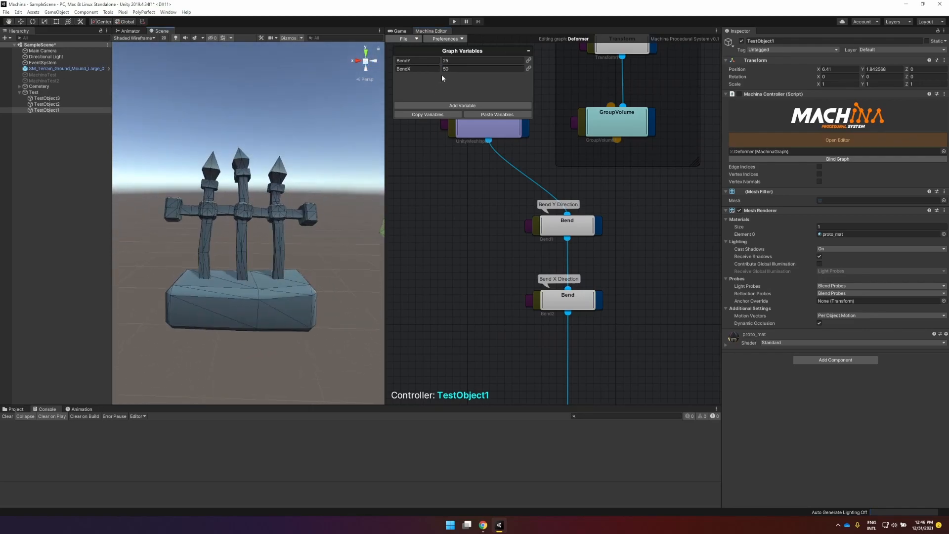
left_click(461, 60)
type("100")
left_click_drag(338, 189, 270, 201, "alt")
middle_click_drag(460, 200, 462, 226)
left_click_drag(223, 180, 208, 203, "alt")
middle_click_drag(660, 298, 662, 249)
middle_click_drag(486, 179, 485, 233)
Step: Expand the UnityMeshInput node's advanced properties and open its seed for editing
left_click(507, 162)
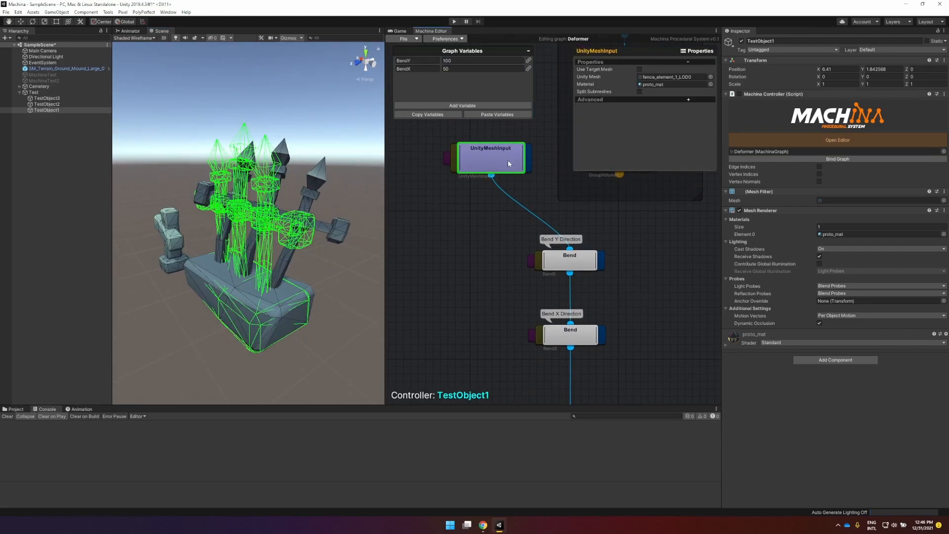
left_click(689, 100)
left_click(673, 143)
key("End")
key("BackSpace")
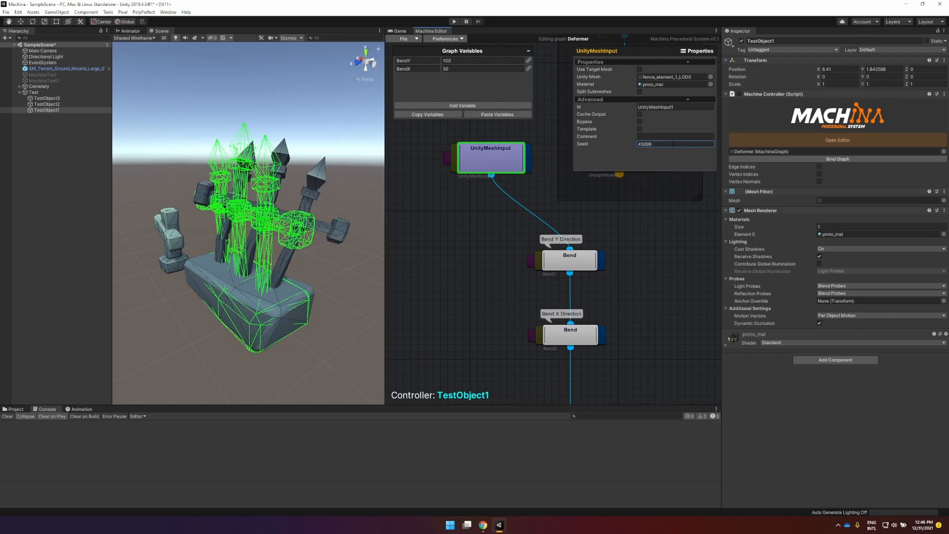
Step: Set the Bend Y Direction node's seed to 6566321 in its advanced properties, then deselect the graph nodes
left_click(591, 267)
left_click(685, 149)
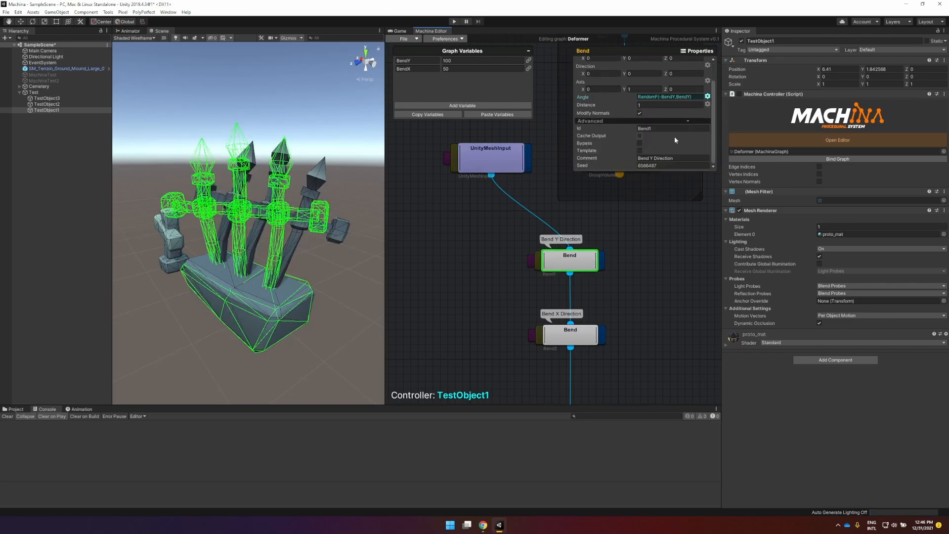
left_click(672, 166)
type("6566")
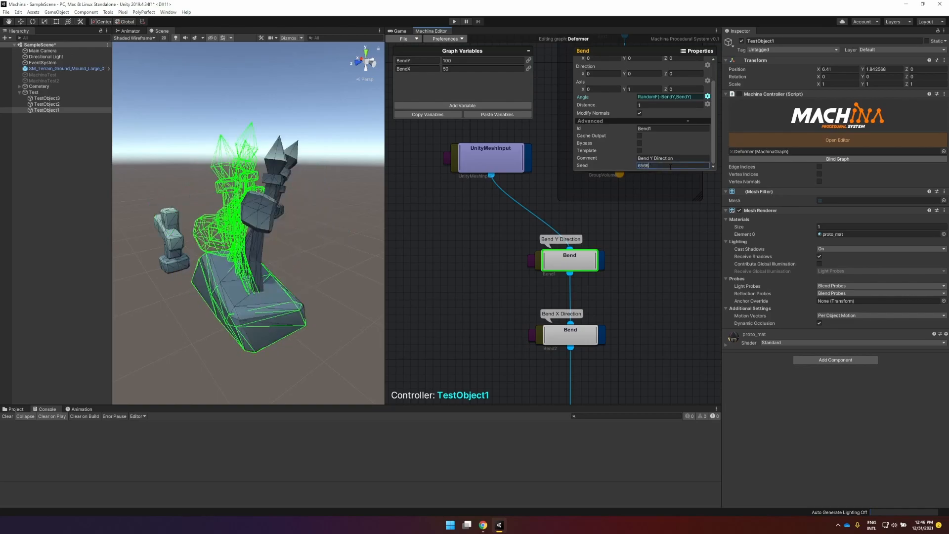
type("321")
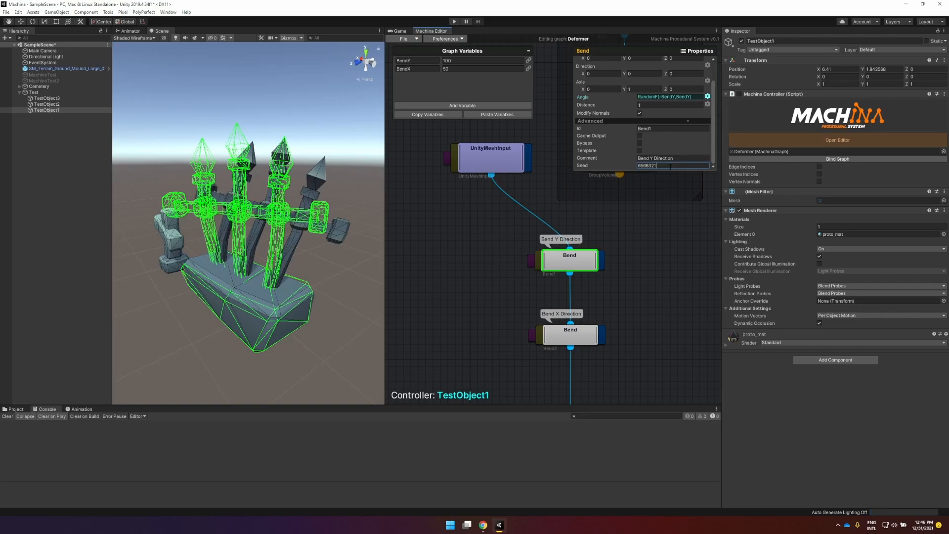
key("BackSpace")
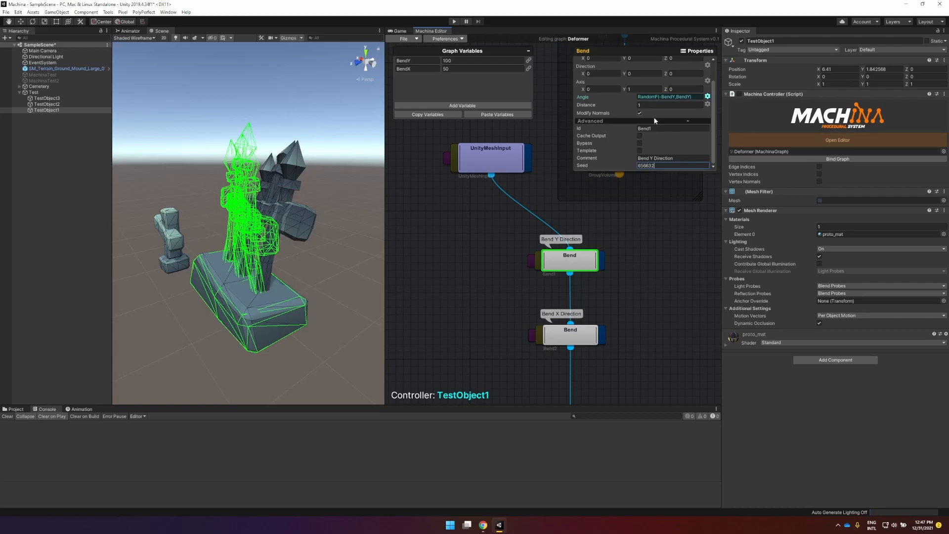
type("1")
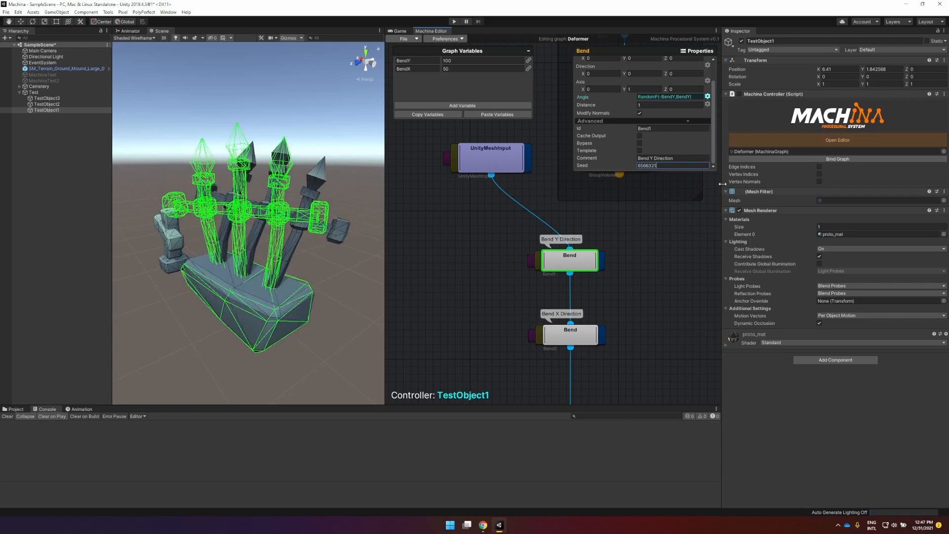
left_click(637, 300)
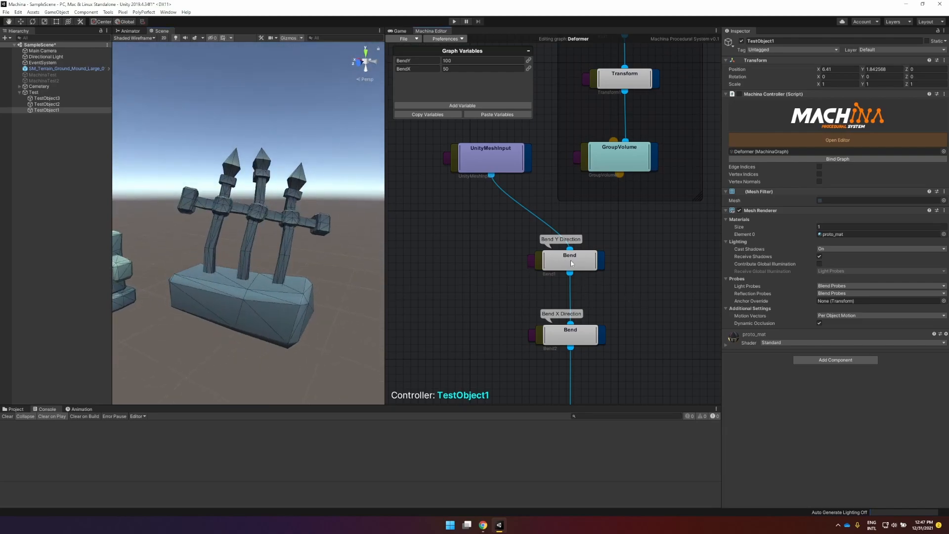
left_click(491, 157)
left_click(701, 258)
Step: Show the game view and examine the fence and cross objects grouped under Cemetery, comparing them with TestObject1
left_click(399, 31)
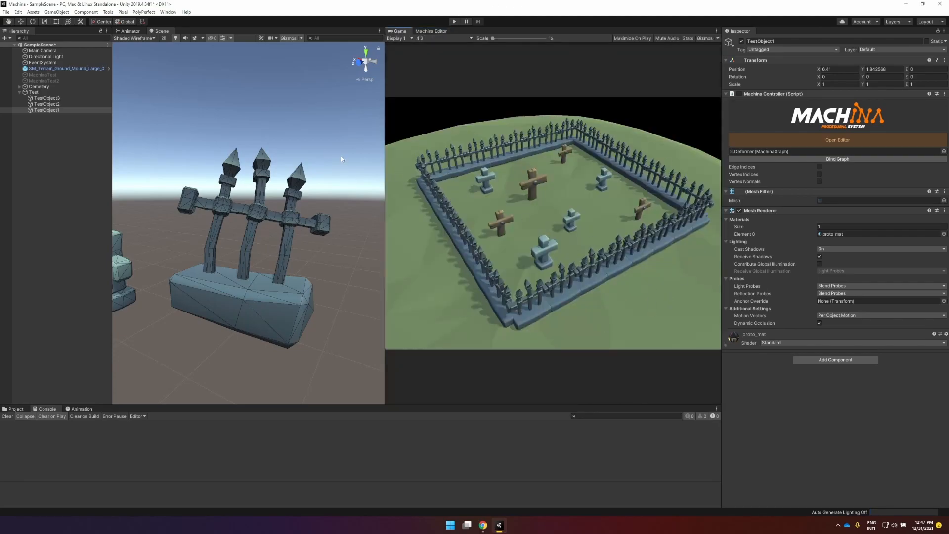
left_click(19, 86)
left_click(67, 170)
left_click(65, 212)
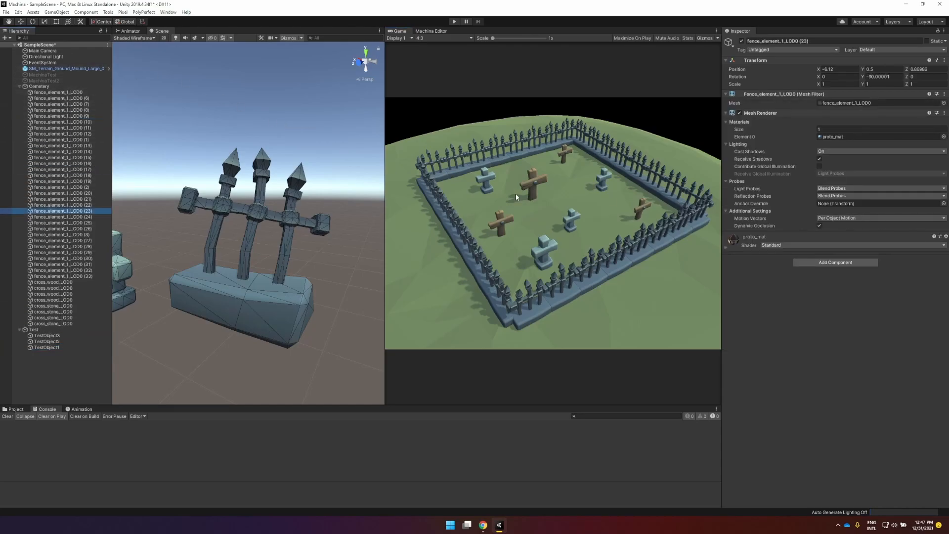
left_click(56, 294)
left_click(46, 348)
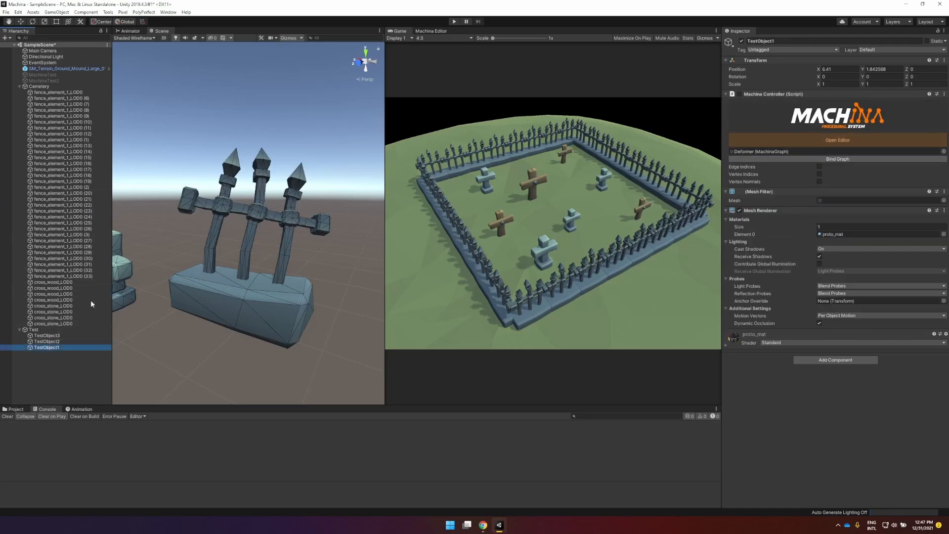
left_click(91, 175)
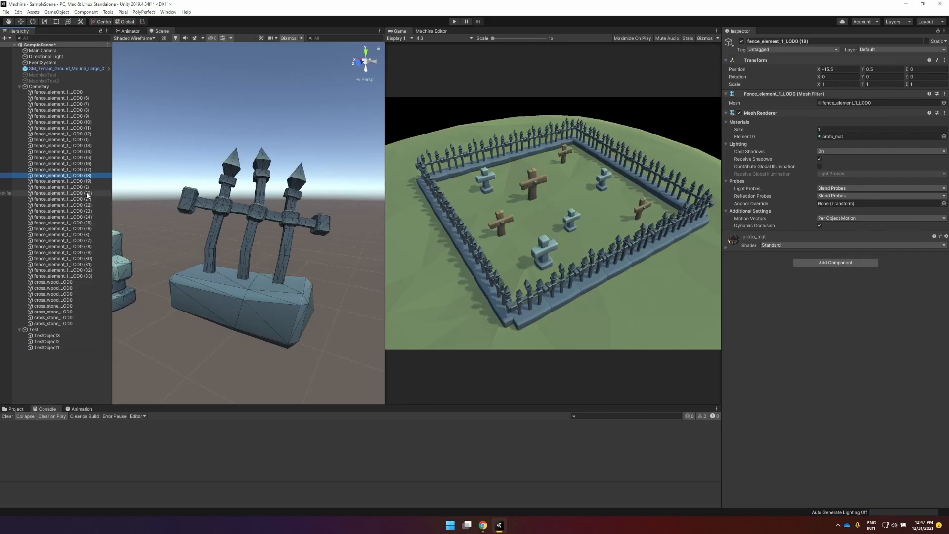
Step: Select the Cemetery object to review its Machina Controller and Targeter, and run the scene briefly in play mode
left_click(54, 87)
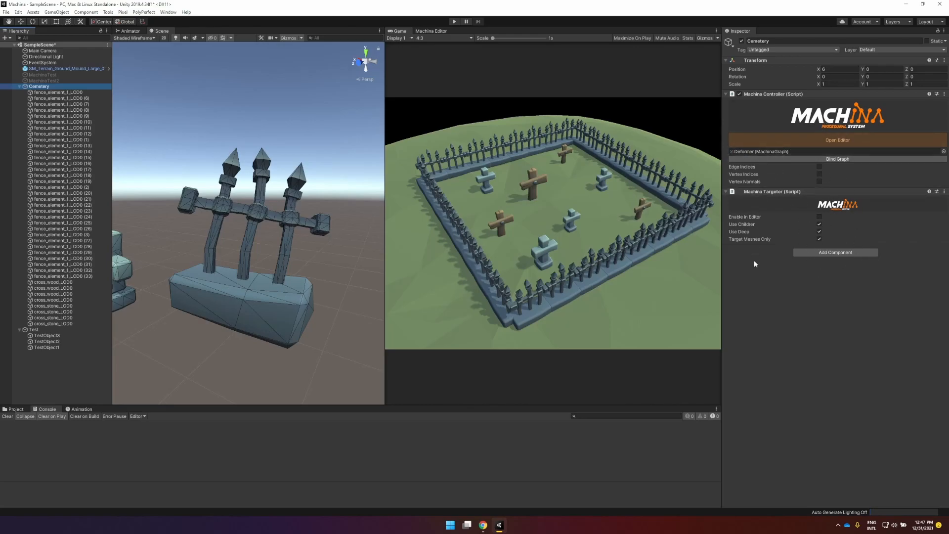
left_click(454, 21)
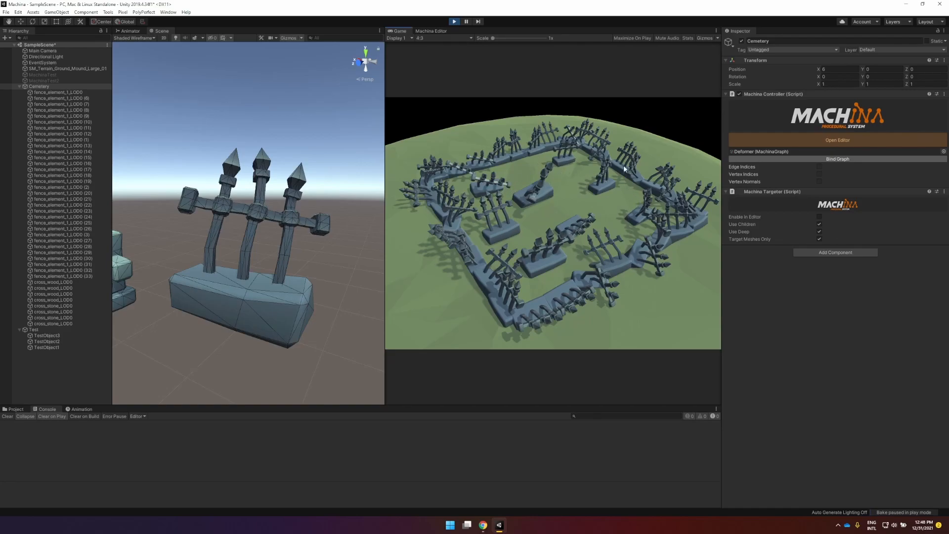
left_click(454, 21)
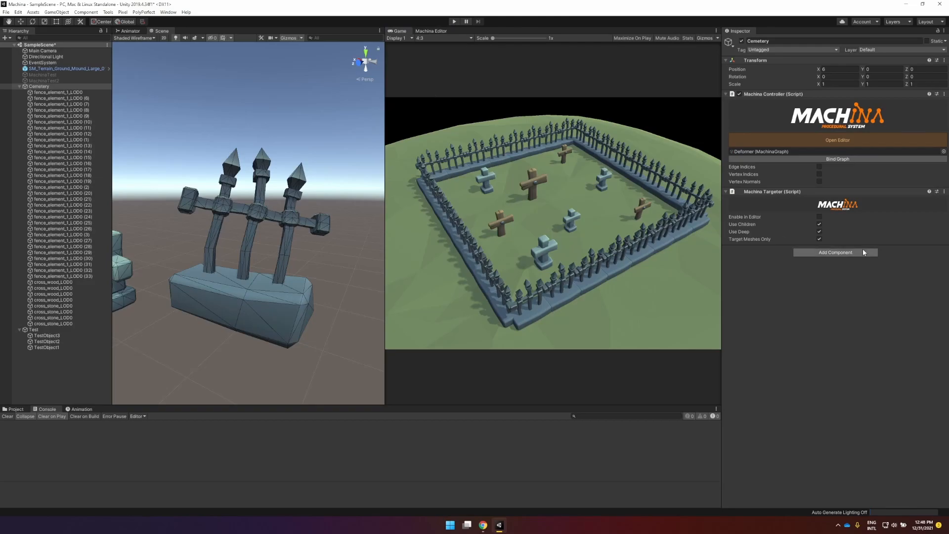
Step: Open TestObject1's Deformer graph in the Machina editor and enable Use Target Mesh on the UnityMeshInput node
left_click(58, 335)
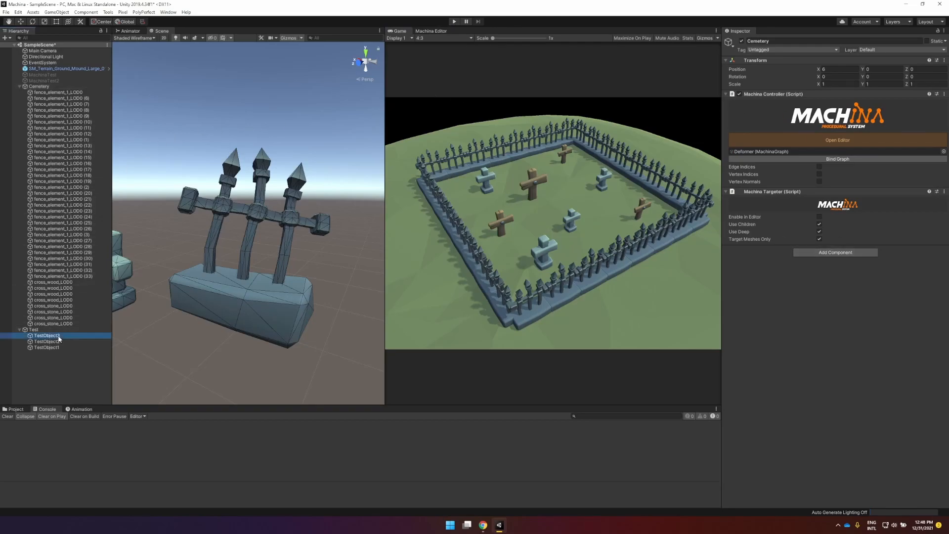
left_click(51, 348)
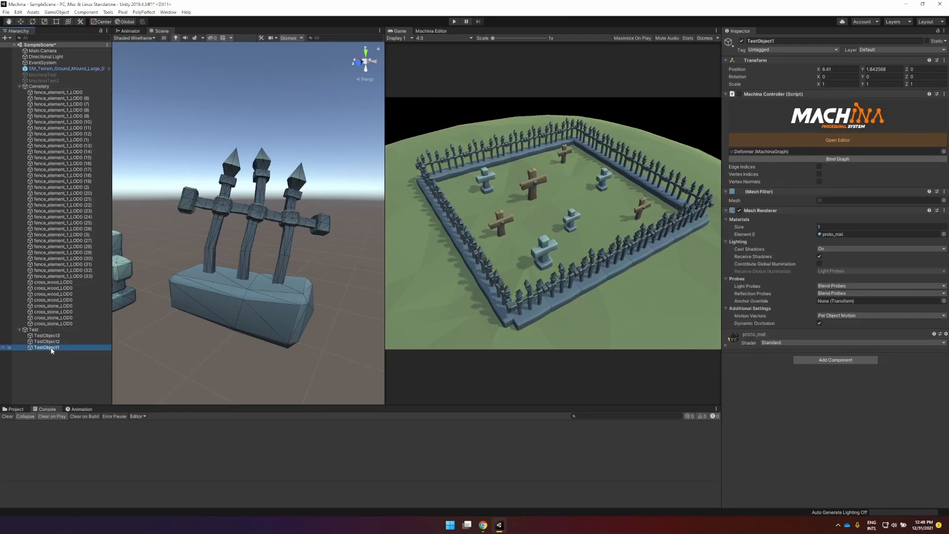
left_click(820, 142)
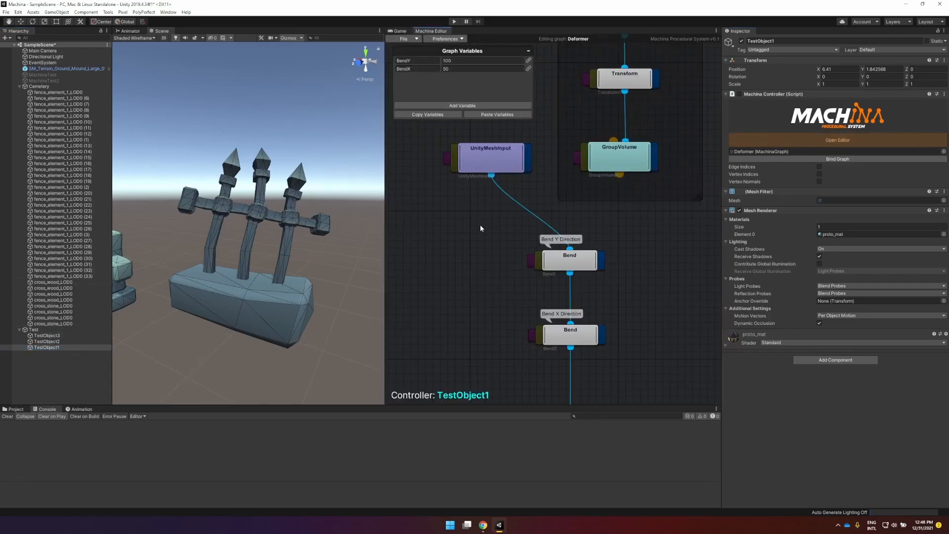
middle_click_drag(477, 239, 476, 269)
left_click(514, 173)
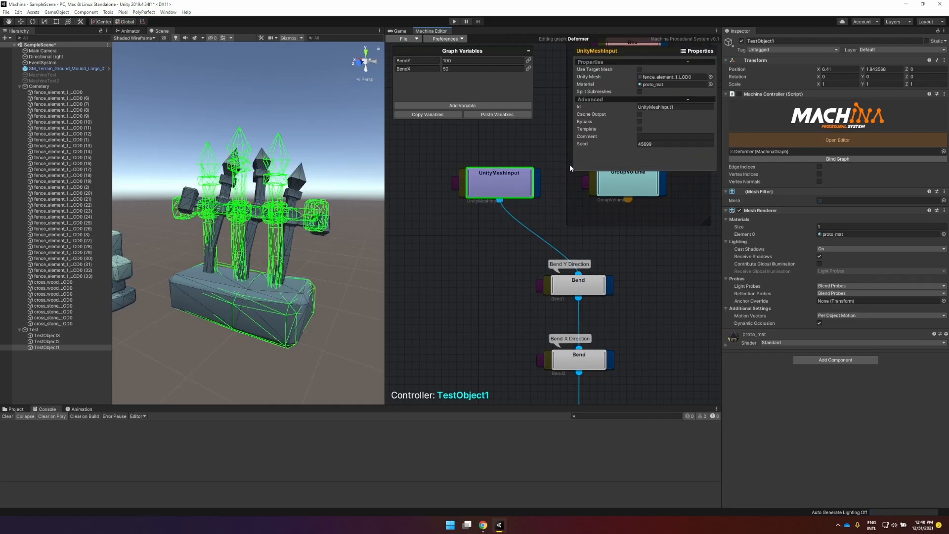
left_click(509, 175)
left_click(639, 69)
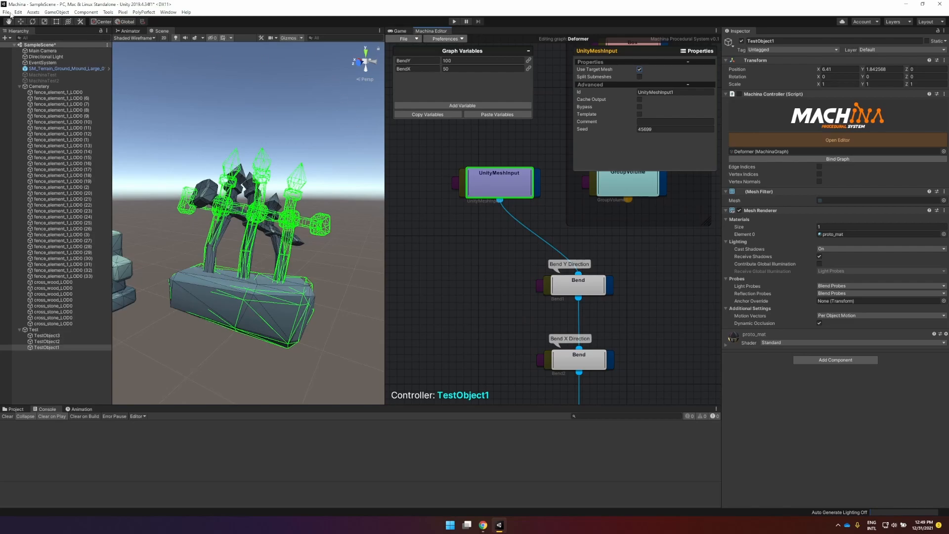
Step: Save the scene and run it briefly in play mode to check the deformed cemetery
left_click(6, 11)
left_click(20, 41)
left_click(453, 21)
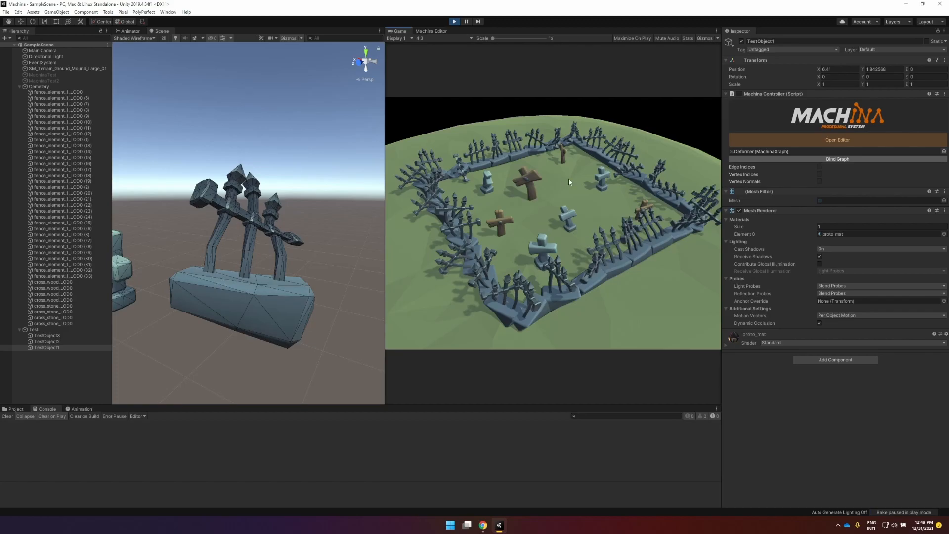
left_click(458, 21)
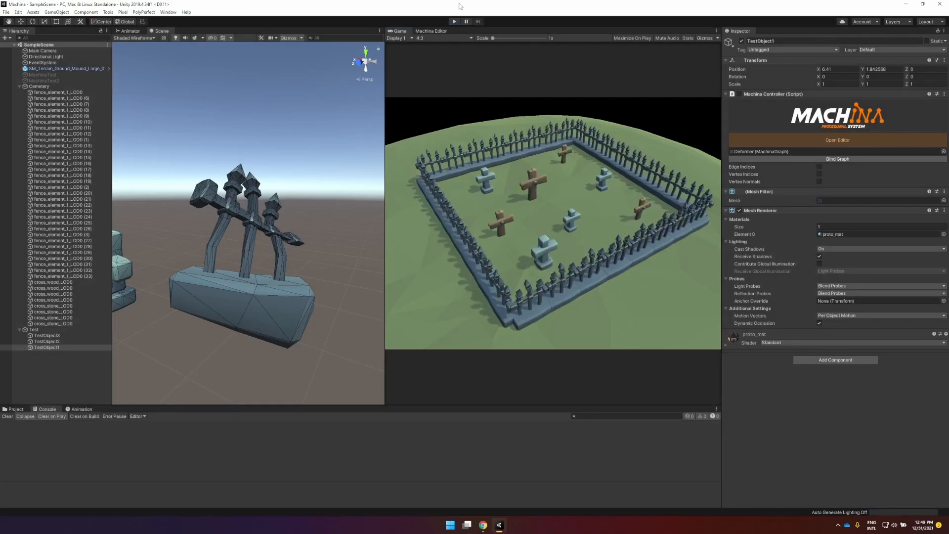
Step: Route the UnityMeshInput node through GroupVolume into the Bend Y Direction node, and move UnityMeshInput higher in the graph
left_click(431, 31)
middle_click_drag(653, 270, 625, 373)
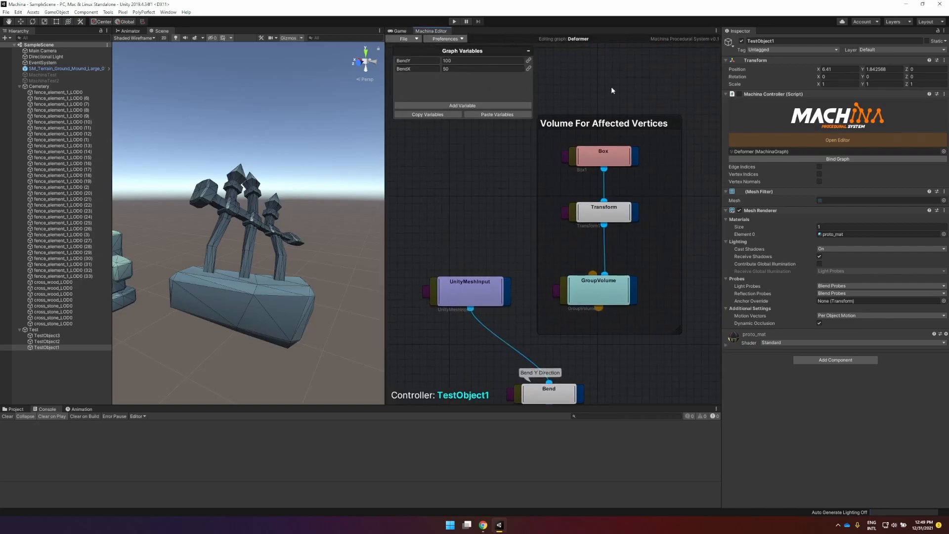
middle_click_drag(686, 134, 683, 171)
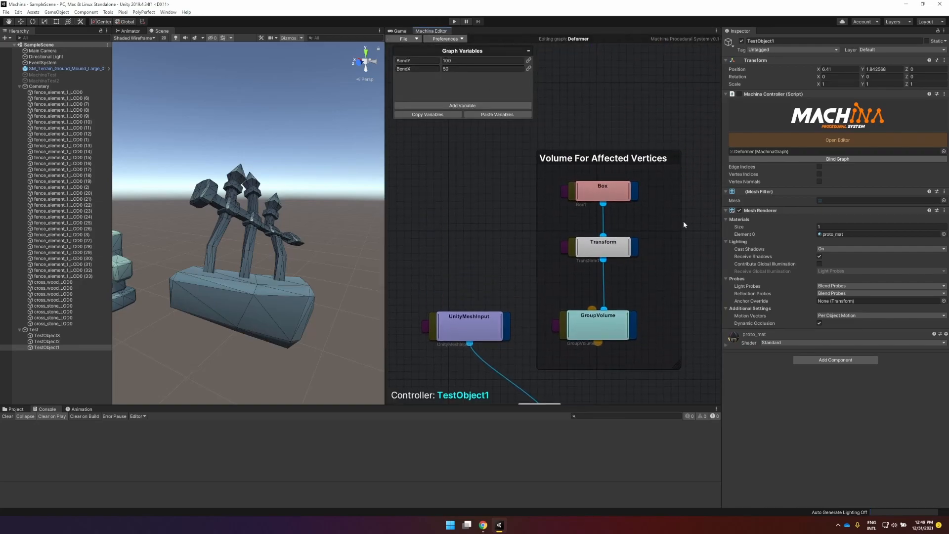
middle_click_drag(677, 239, 671, 118)
left_click_drag(590, 223, 564, 303)
left_click(476, 200)
mouse_move(475, 199)
left_mouse_down()
mouse_move(476, 149)
mouse_move(584, 188)
left_mouse_up()
middle_click_drag(603, 267, 554, 317)
left_click(548, 271)
middle_click_drag(623, 229, 651, 271)
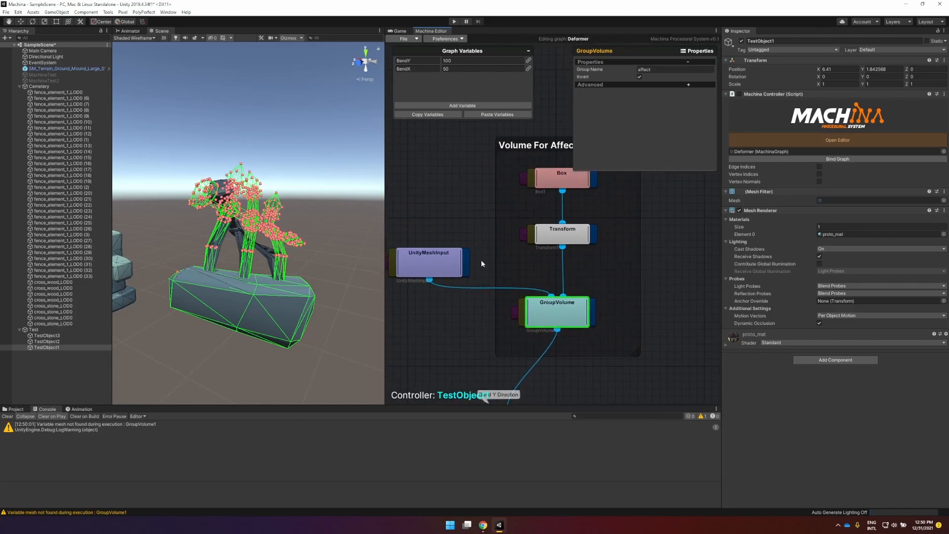
left_click(546, 184)
left_click_drag(455, 253, 457, 215)
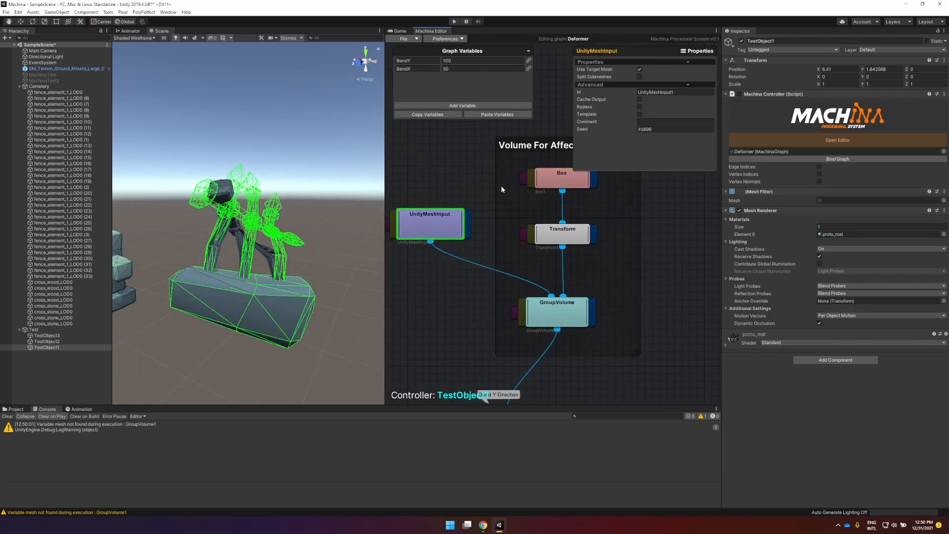
Step: Examine the Box, Transform, GroupVolume and Bend nodes against the fence mesh to see which vertices the volume affects
left_click(556, 182)
left_click_drag(333, 216, 307, 222, "alt")
left_click(554, 240)
mouse_move(341, 264)
left_mouse_down("alt")
mouse_move(316, 232)
mouse_move(351, 255)
mouse_move(347, 262)
left_mouse_up("alt")
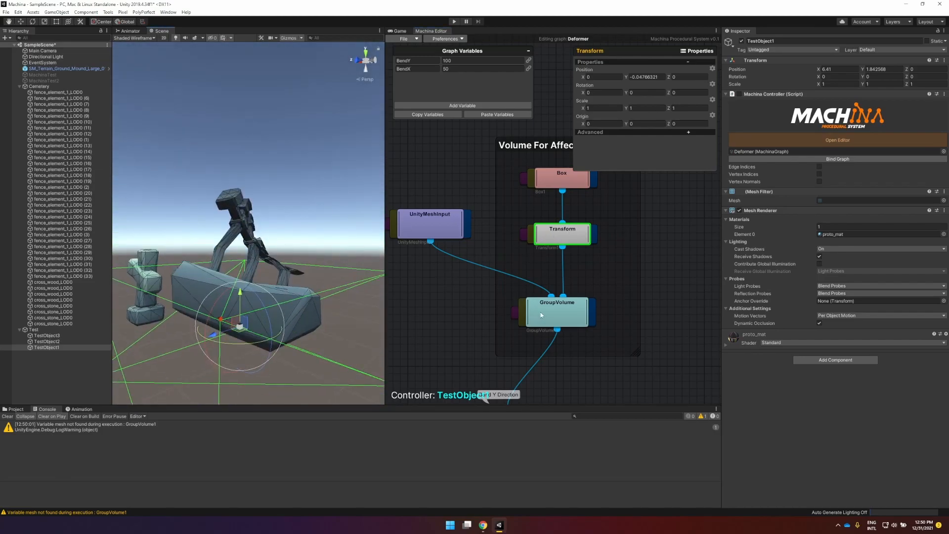
left_click(555, 314)
middle_click_drag(574, 388, 615, 239)
mouse_move(589, 366)
middle_mouse_down()
mouse_move(597, 289)
mouse_move(581, 372)
middle_mouse_up()
left_click(592, 338)
middle_click_drag(625, 265, 597, 395)
mouse_move(607, 301)
middle_mouse_down()
mouse_move(599, 365)
mouse_move(615, 309)
middle_mouse_up()
left_click(526, 218)
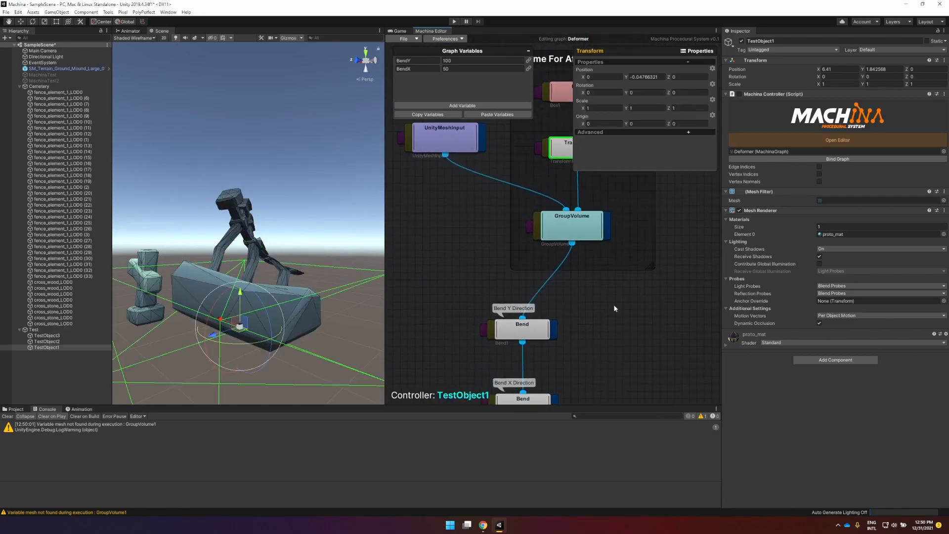
left_click(538, 333)
middle_click_drag(622, 268, 606, 316)
left_click(576, 274)
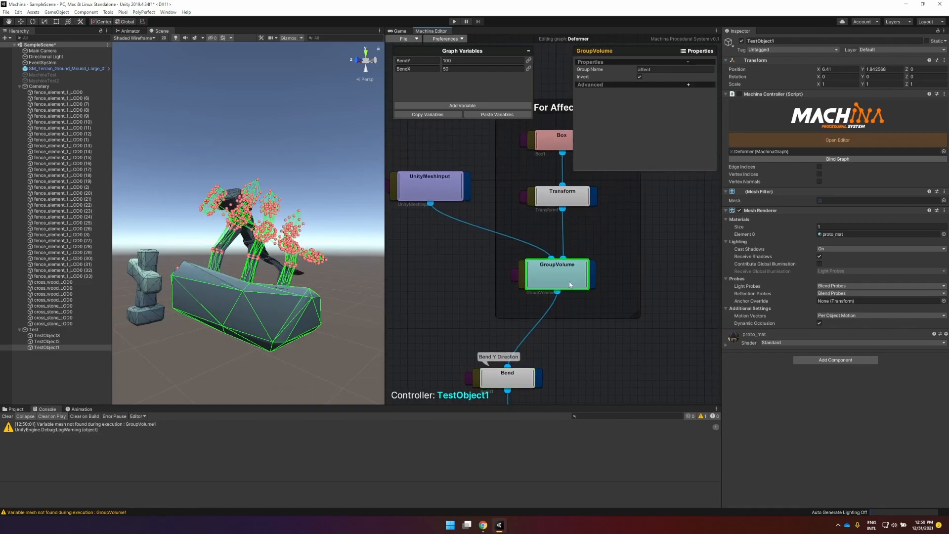
middle_click_drag(638, 247, 626, 277)
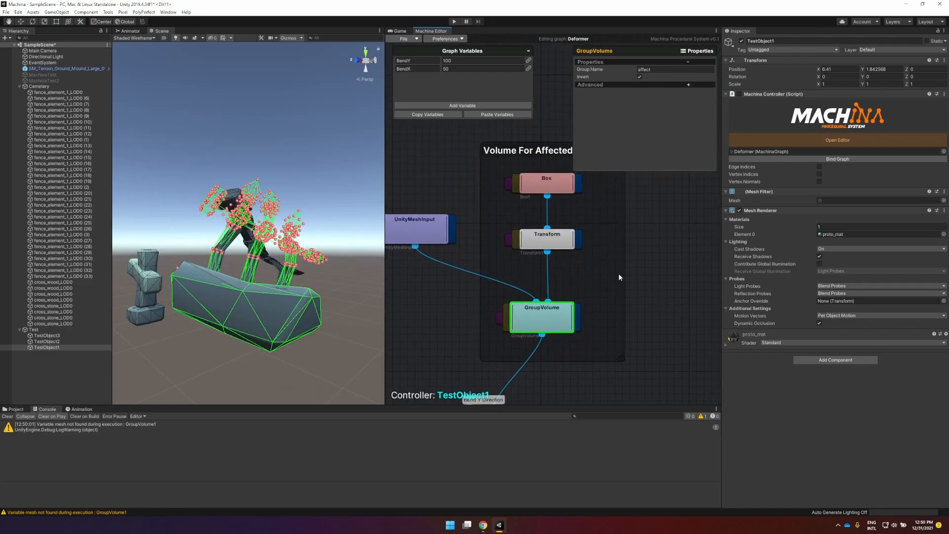
Step: Raise the volume box with the Transform node to a Y position of 0.05092955 and check the GroupVolume selection
left_click(553, 184)
mouse_move(247, 223)
left_mouse_down("alt")
mouse_move(286, 218)
mouse_move(207, 223)
mouse_move(257, 223)
left_mouse_up("alt")
left_click(541, 249)
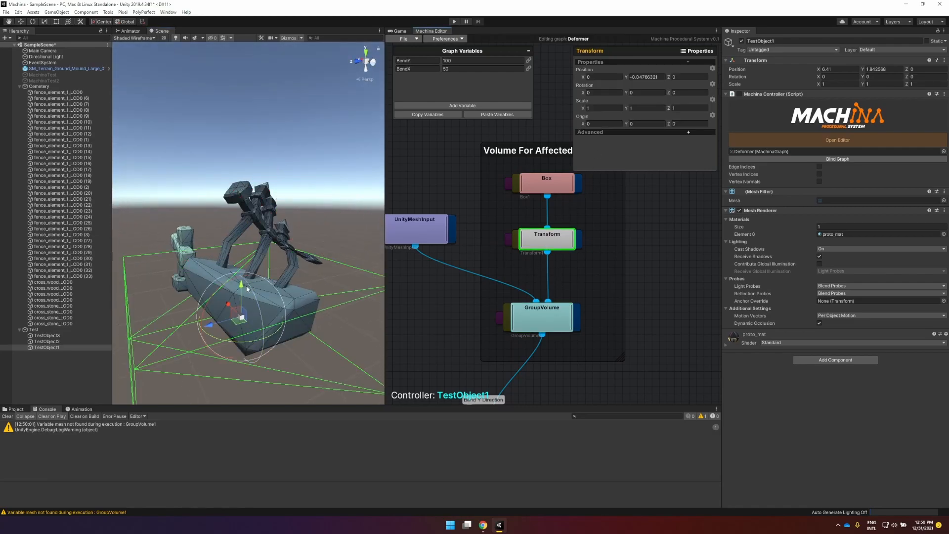
mouse_move(241, 285)
left_mouse_down()
mouse_move(239, 244)
mouse_move(232, 290)
left_mouse_up()
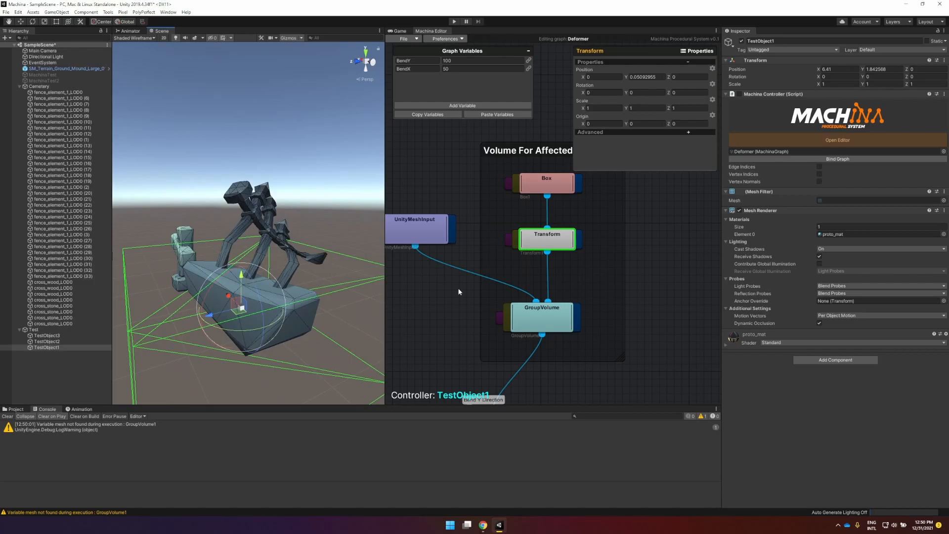
left_click(547, 317)
left_click(528, 239)
Step: Review the settings and mesh previews of the Bend X Direction and Bend Y Direction nodes
scroll(569, 290, "down", 10)
left_click(553, 271)
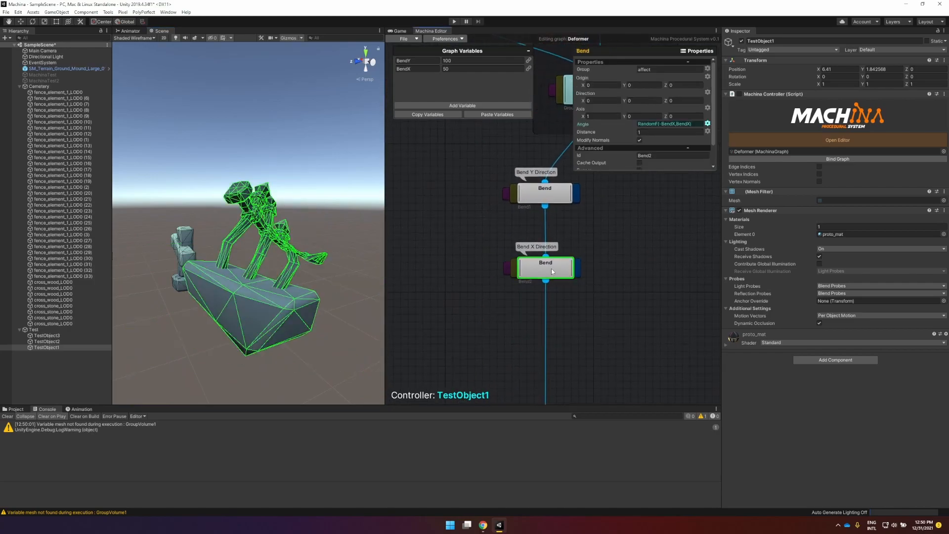
left_click(546, 194)
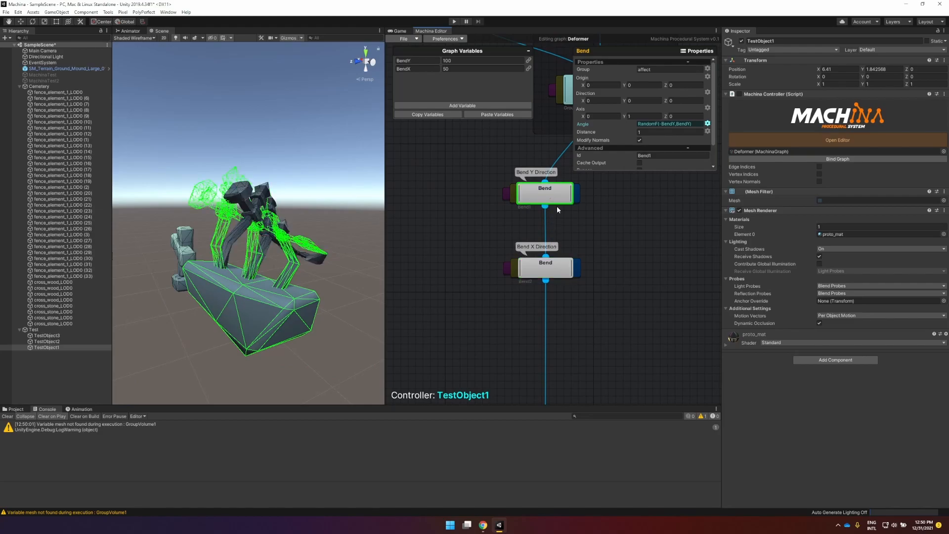
scroll(606, 251, "down", 5)
scroll(578, 242, "up", 5)
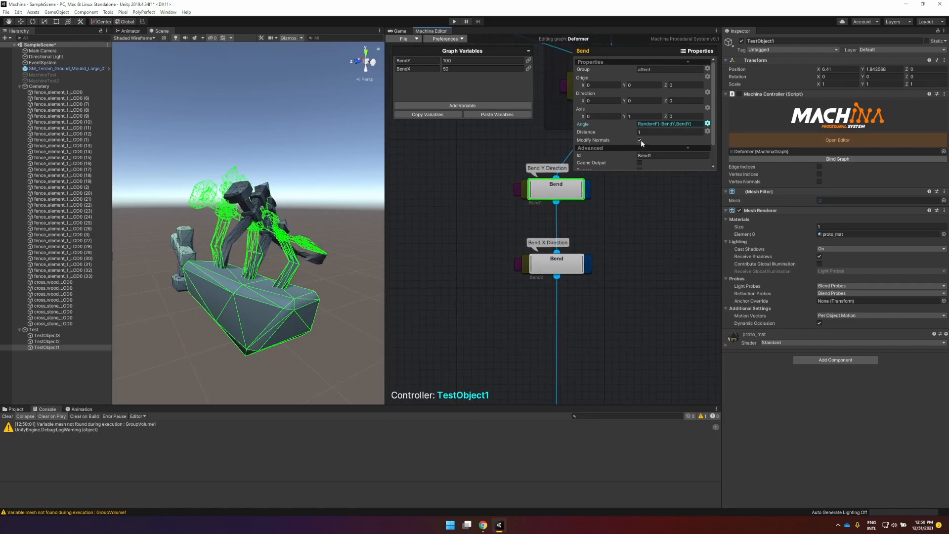
scroll(618, 314, "up", 3)
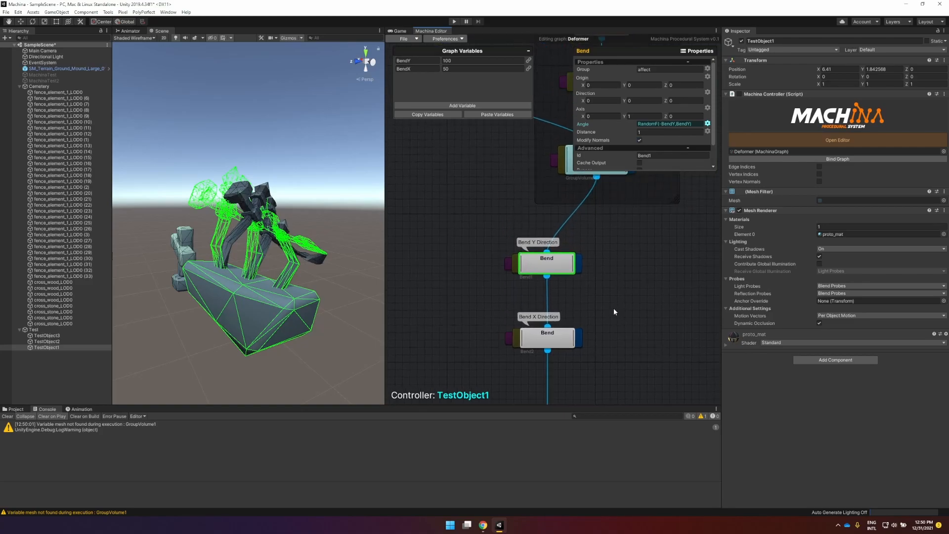
scroll(608, 321, "up", 4)
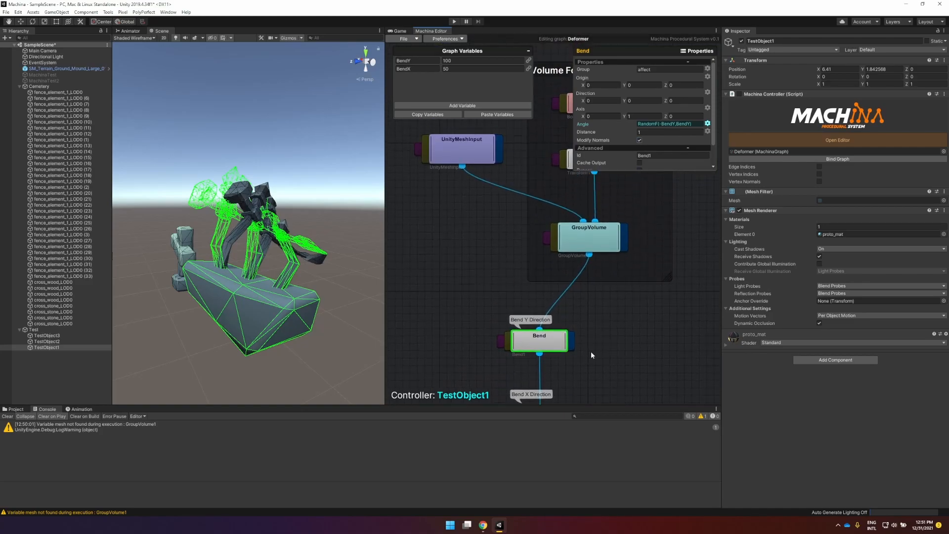
Step: Set the graph variable BendX to 5 and BendY to 25
middle_click_drag(588, 360, 614, 366)
left_click(455, 70)
type("5")
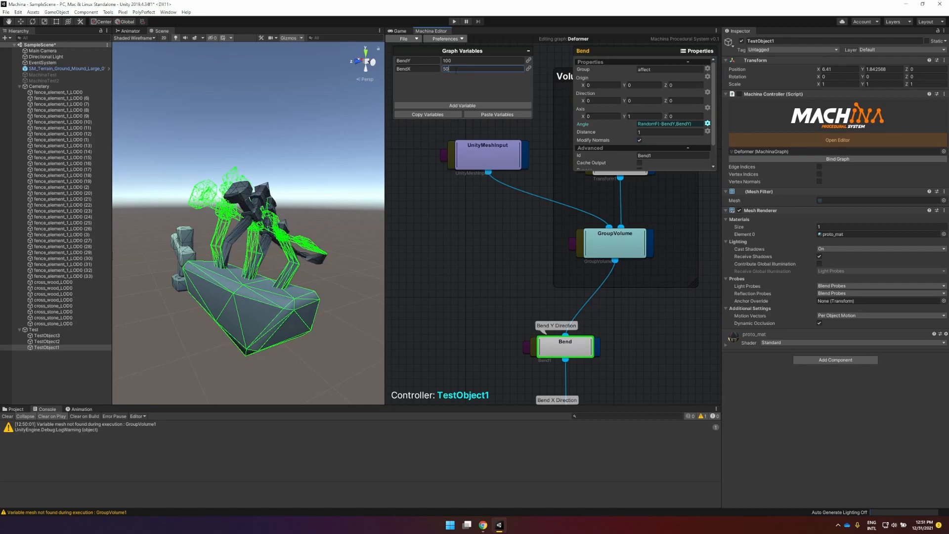
left_click(460, 60)
type("25")
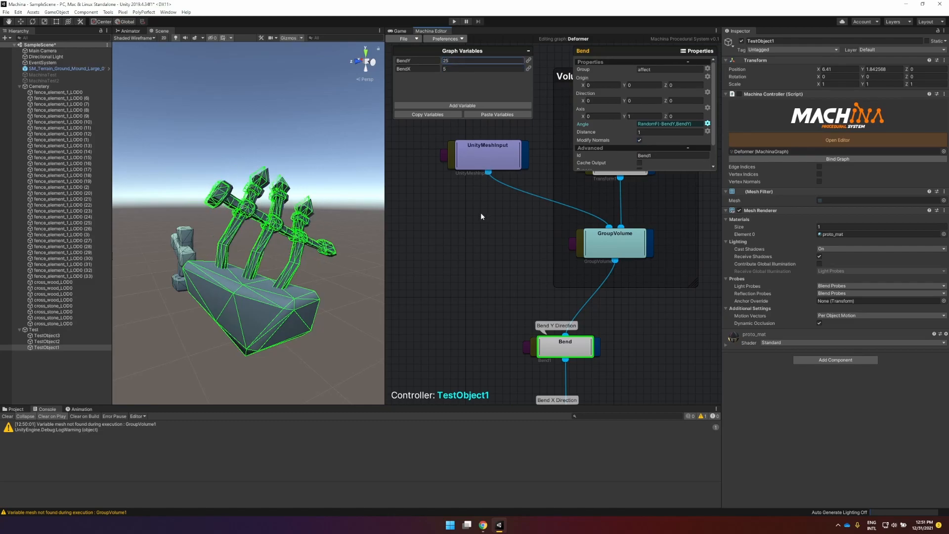
Step: Disable Use Target Mesh on the UnityMeshInput node
middle_click_drag(650, 350, 645, 374)
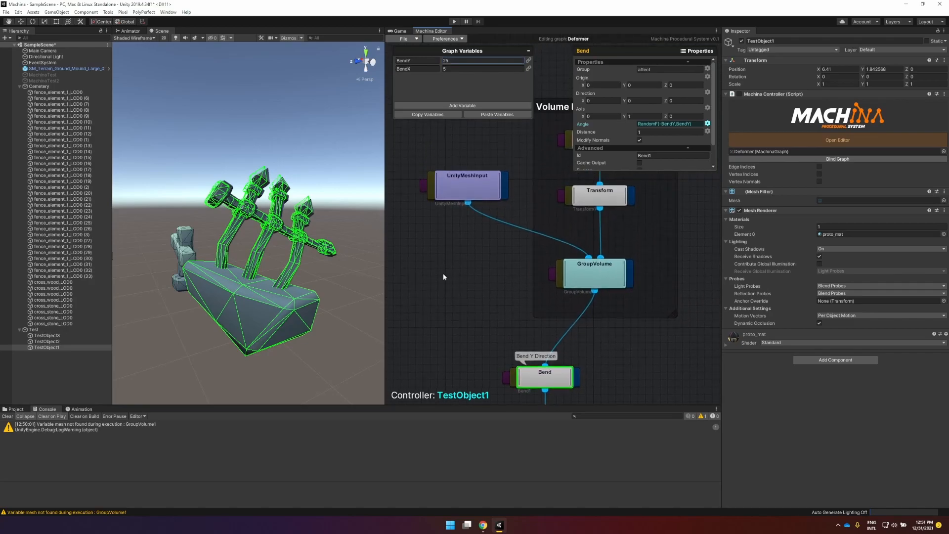
left_click(470, 180)
left_click(471, 180)
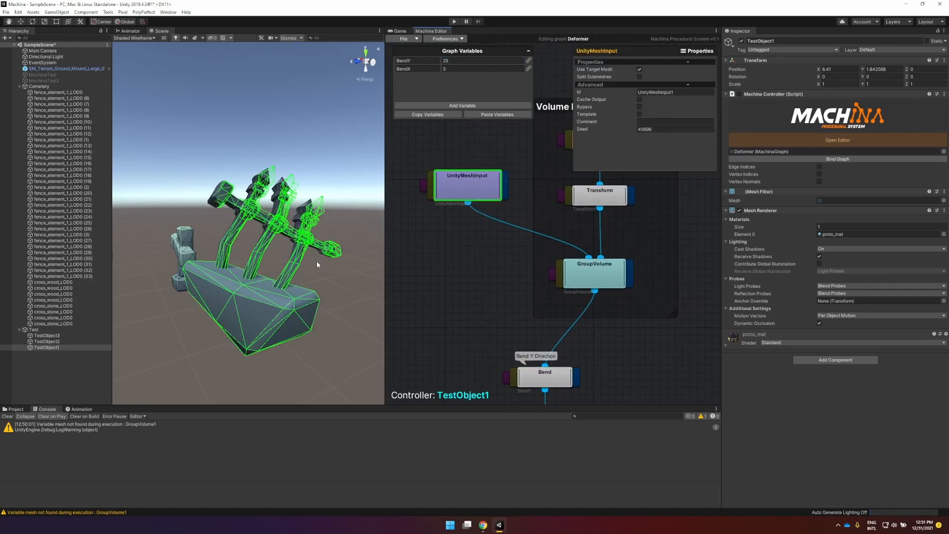
left_click(640, 70)
middle_click_drag(647, 333, 613, 350)
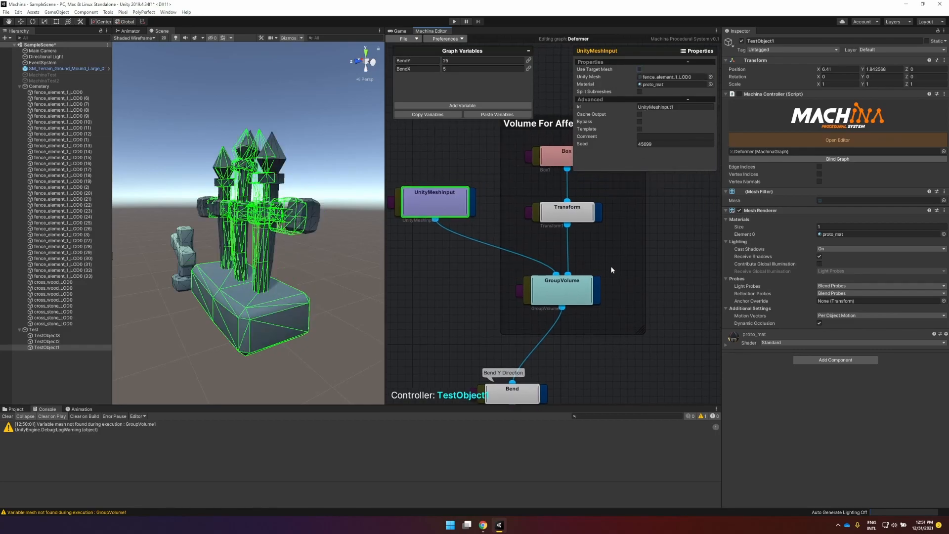
Step: Inspect the UnityMeshInput, Transform and GroupVolume nodes to compare the volume with the affected vertices on the fence
left_click(572, 302)
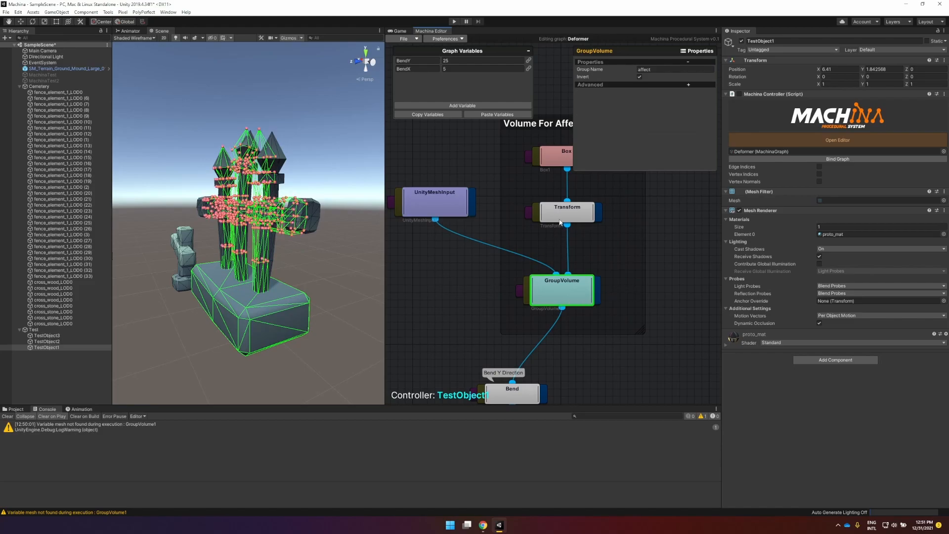
left_click(457, 210)
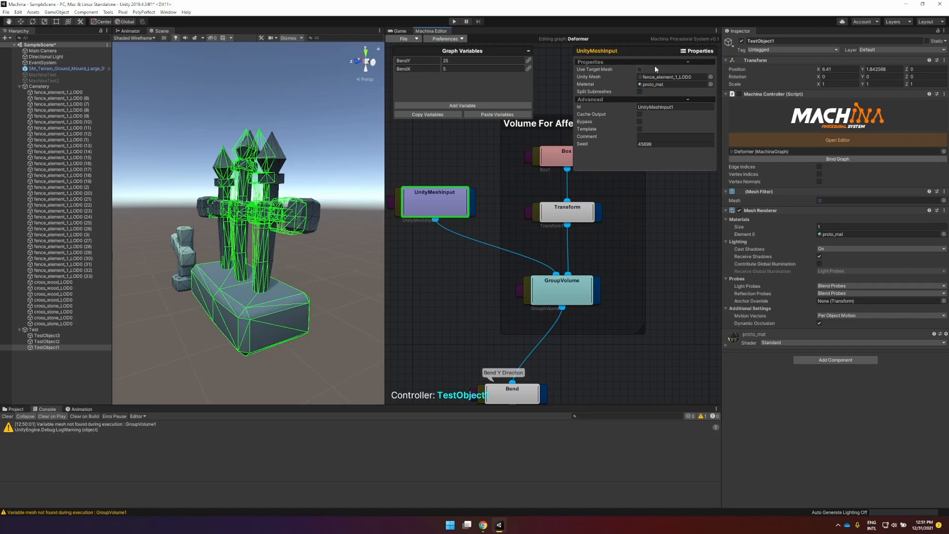
left_click(556, 155)
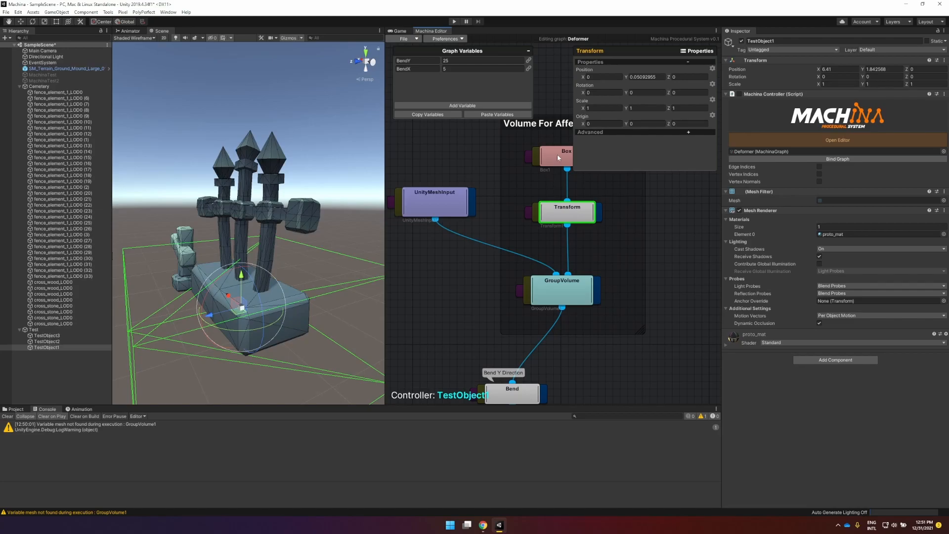
left_click(573, 293)
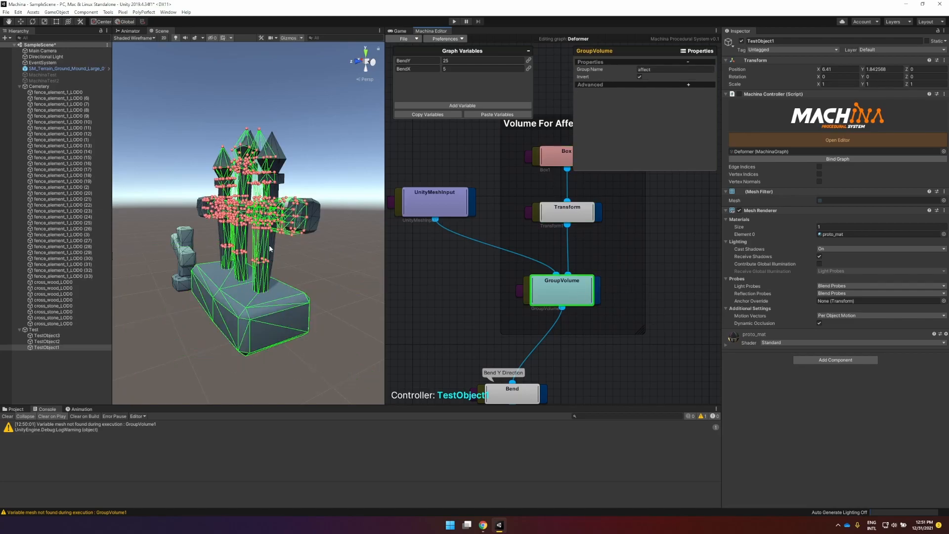
left_click_drag(296, 292, 371, 272, "alt")
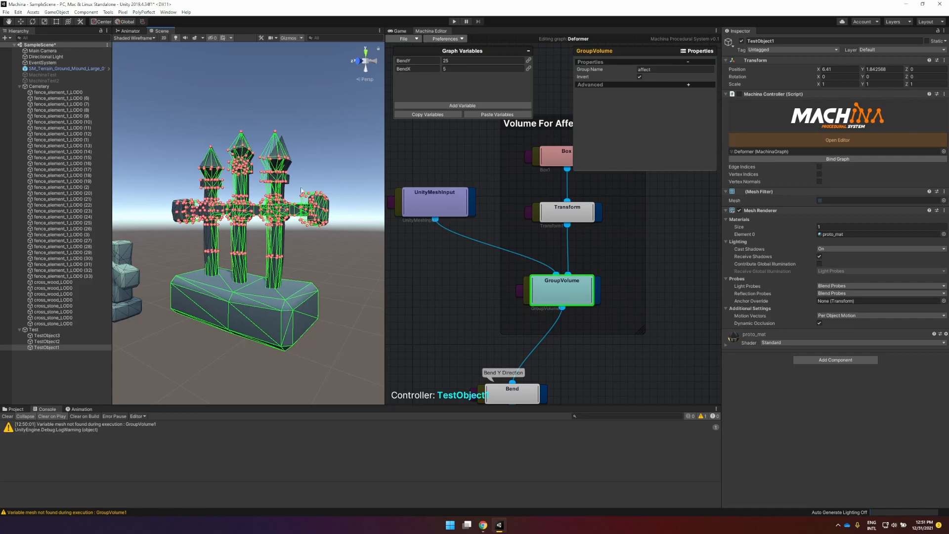
Step: Set the graph variables BendY and BendX to 50 each, and select the Bend Y Direction node to preview its bend
middle_click_drag(583, 376, 611, 295)
left_click(574, 314)
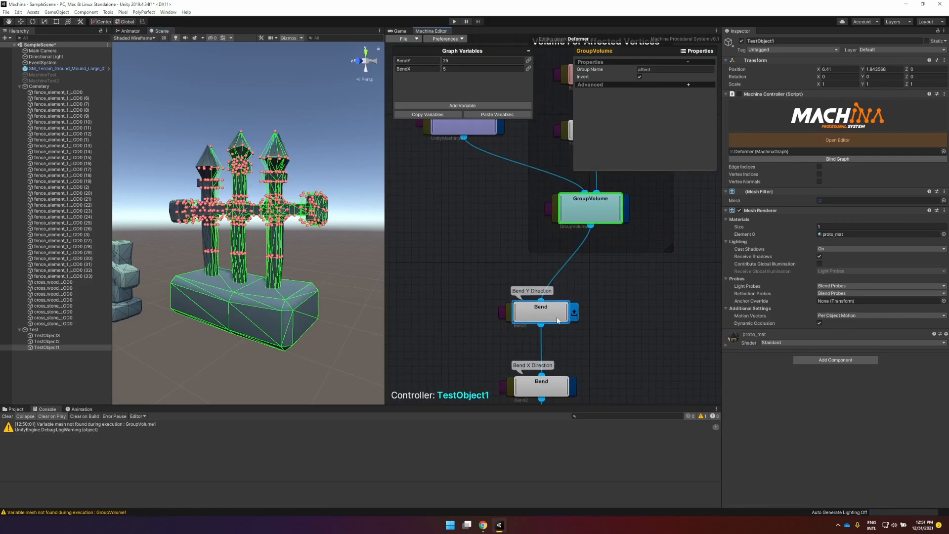
left_click(482, 60)
type("50")
left_click(475, 67)
type("50")
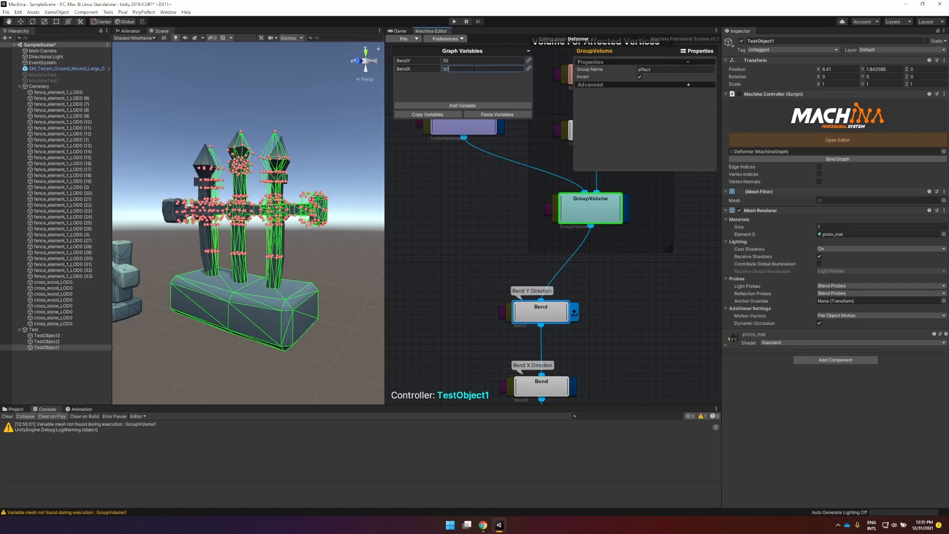
left_click(626, 306)
left_click(544, 311)
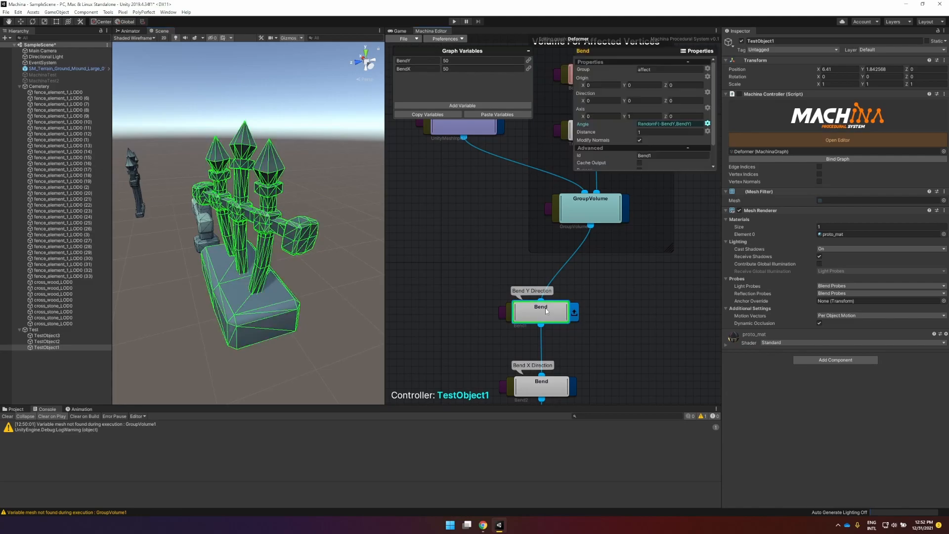
Step: Compare the vertices selected by the GroupVolume node with the result of the Bend Y Direction node on the fence
left_click(601, 215)
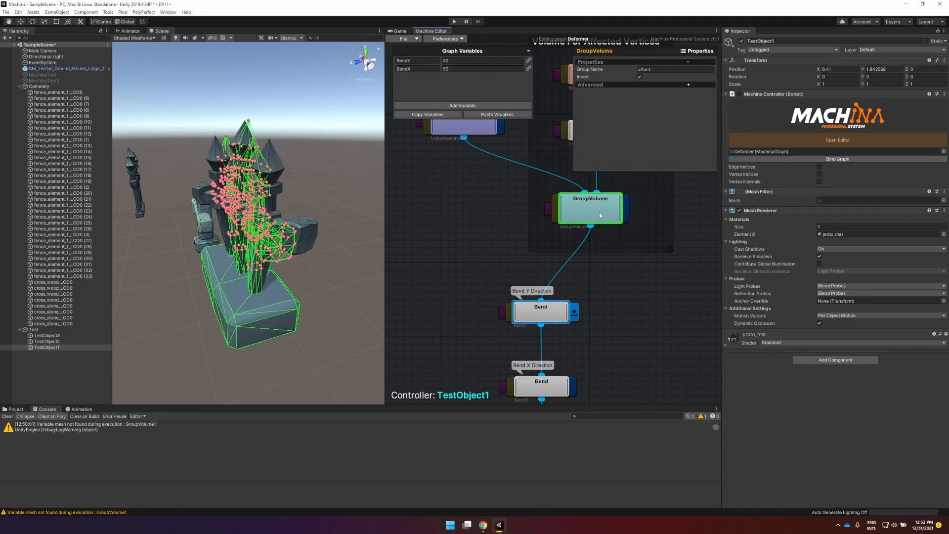
left_click(534, 310)
left_click(596, 214)
left_click(547, 306)
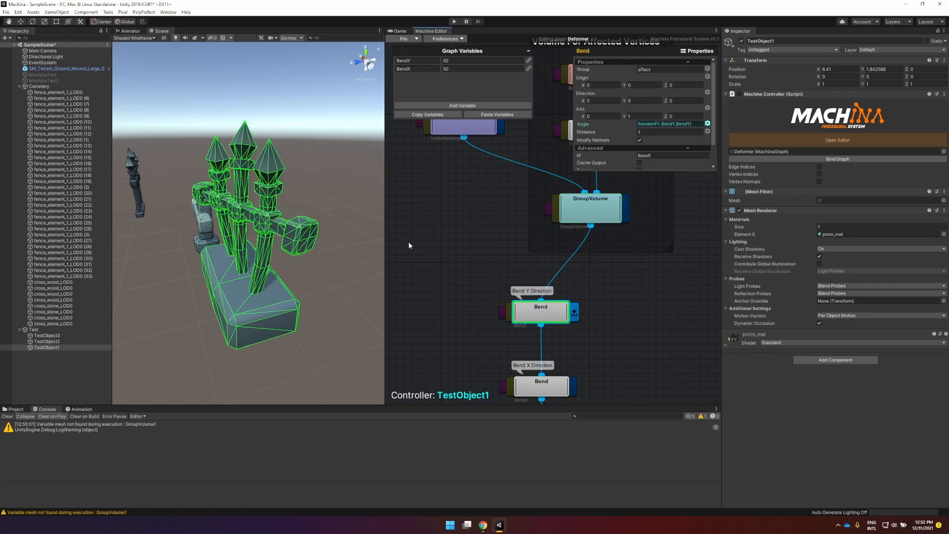
left_click(588, 203)
left_click(525, 305)
Step: Raise the volume's Transform node to a Y position of about 0.28 and check the affected vertices in GroupVolume
middle_click_drag(688, 302, 659, 350)
left_click(547, 181)
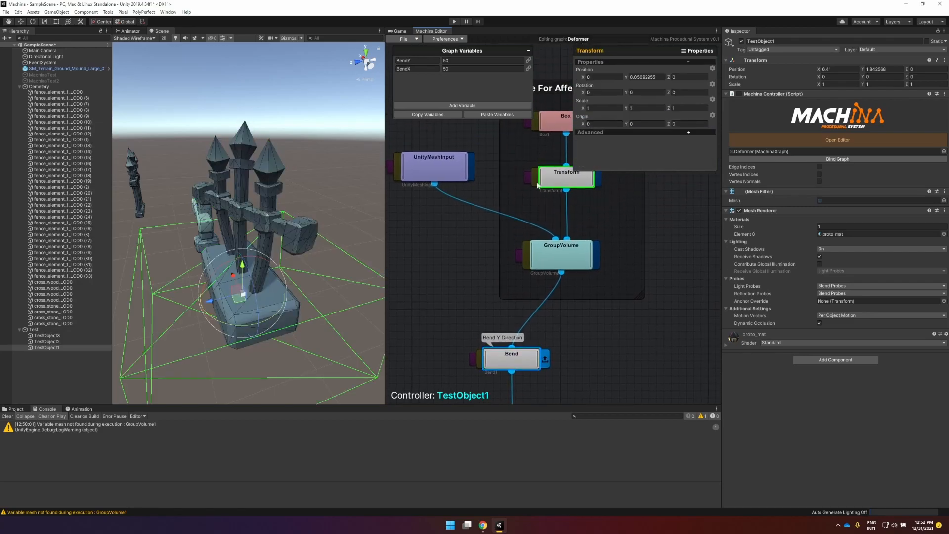
mouse_move(243, 274)
left_mouse_down()
mouse_move(254, 204)
mouse_move(248, 271)
left_mouse_up()
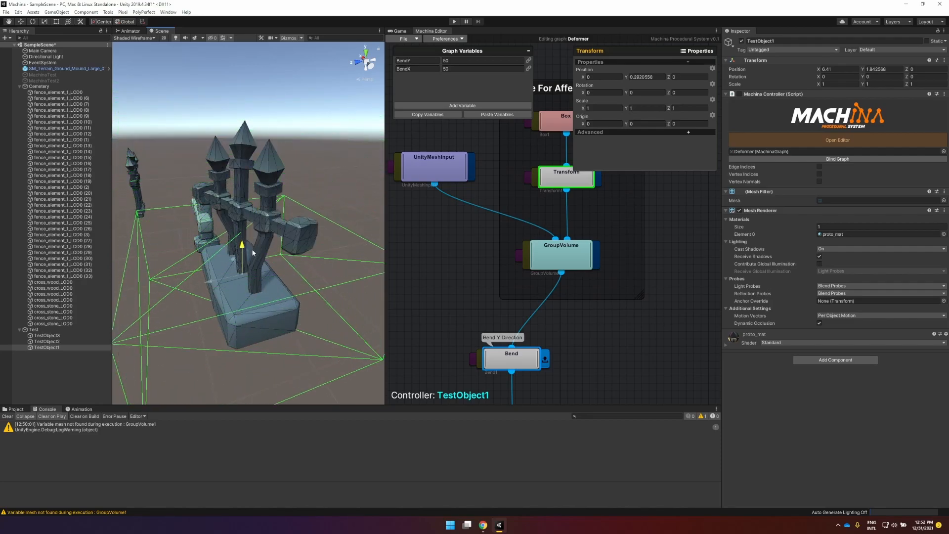
left_click(561, 257)
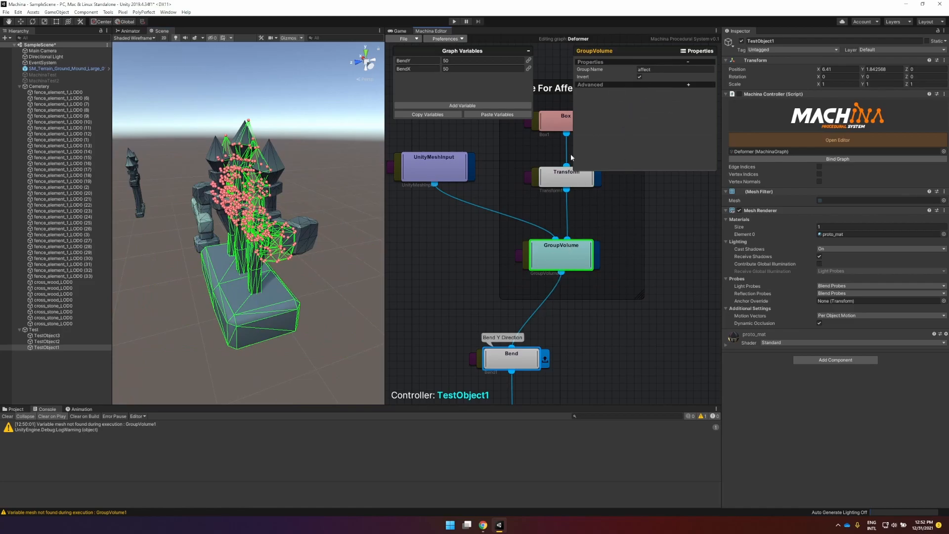
Step: Lower the volume's Transform node to a Y position of about -0.02, and display the Bend X Direction and Null outputs
left_click(564, 174)
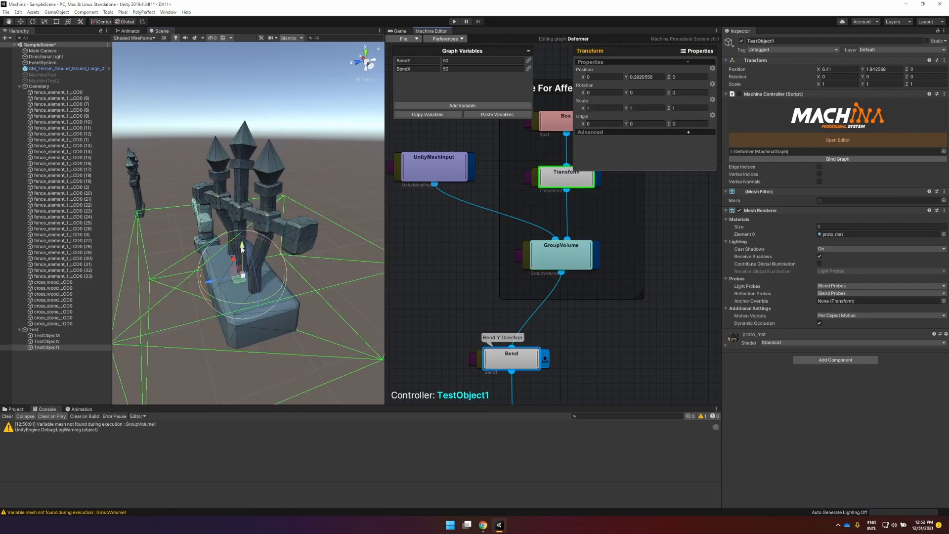
left_click_drag(242, 249, 248, 271)
middle_click_drag(627, 371, 596, 270)
left_click(551, 289)
left_click_drag(242, 273, 278, 240)
middle_click_drag(606, 279, 583, 203)
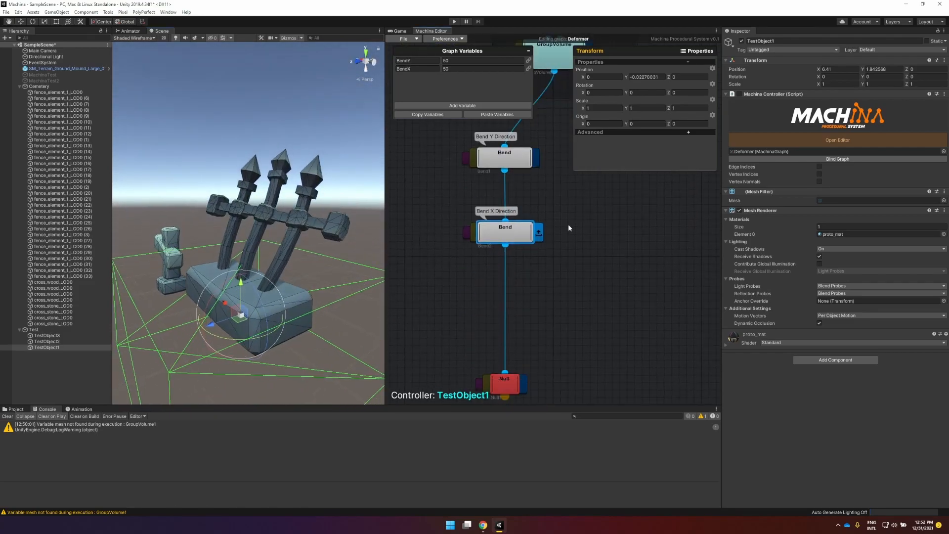
left_click(522, 386)
Step: Set the graph variable BendX to 5 and BendY to 25
middle_click_drag(590, 237, 615, 401)
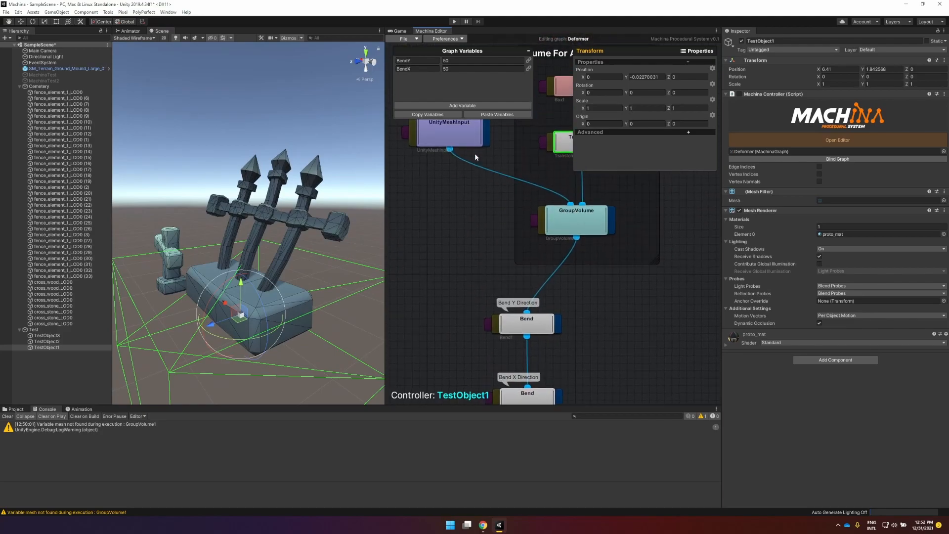
left_click(460, 136)
left_click(463, 69)
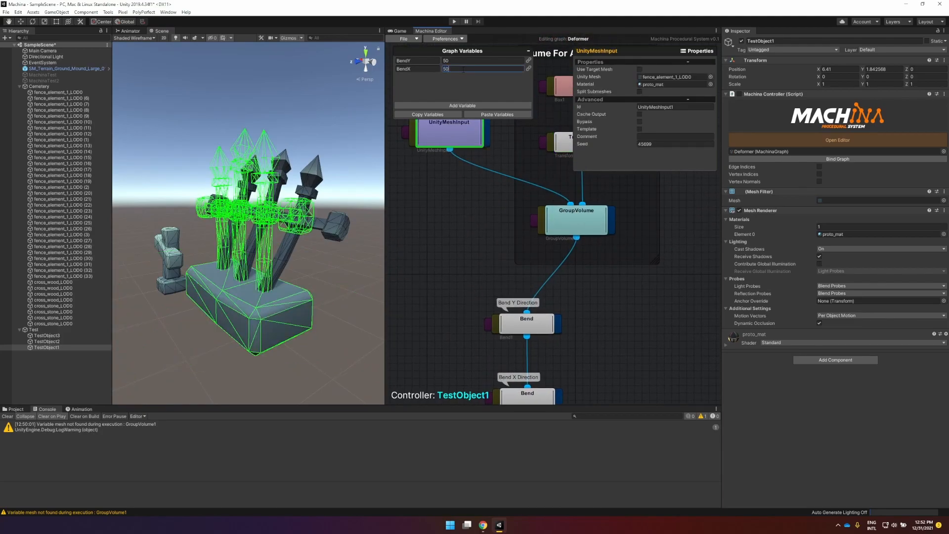
type("5")
left_click(469, 60)
type("25")
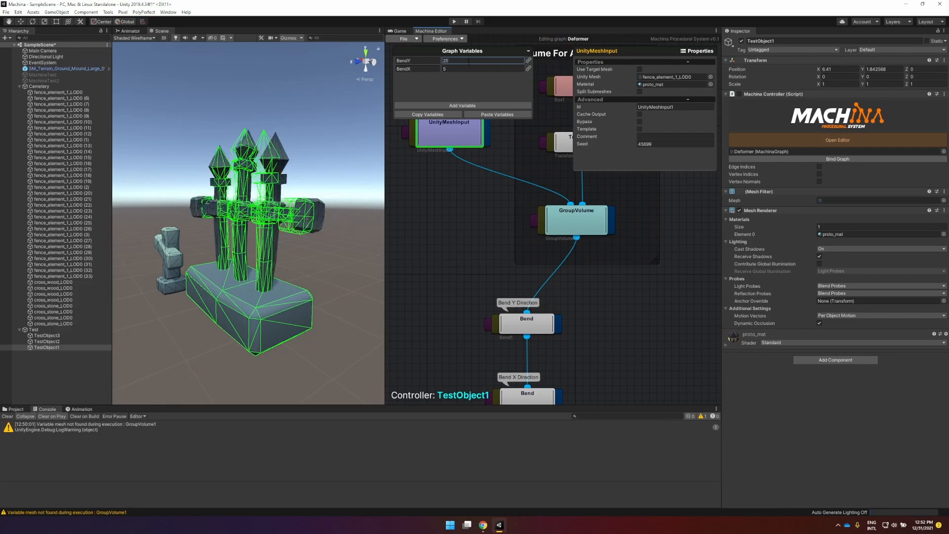
left_click(621, 307)
Step: Enable Use Target Mesh on the UnityMeshInput node
middle_click_drag(619, 353, 514, 421)
left_click(501, 193)
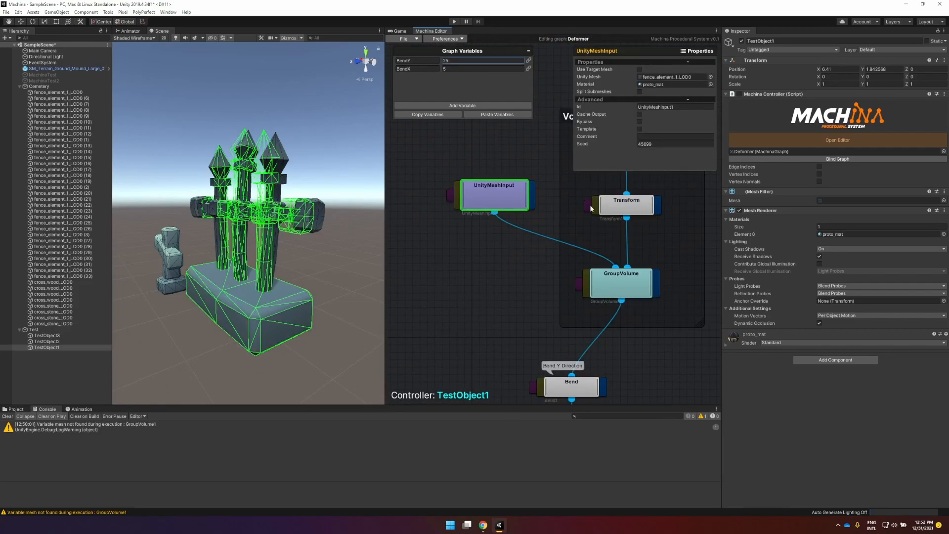
left_click(640, 69)
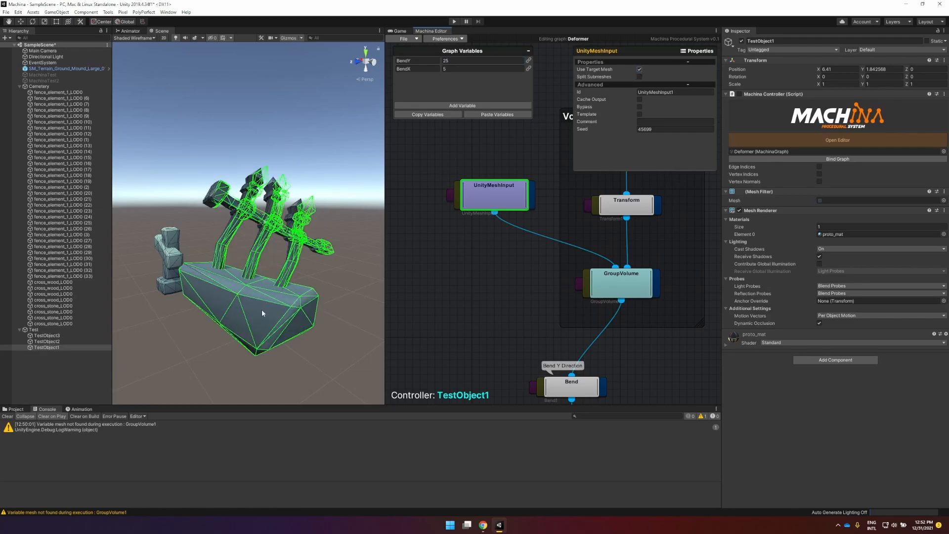
Step: Show the Game view and run the scene in play mode to check the bent cemetery fence, then stop it
left_click(400, 30)
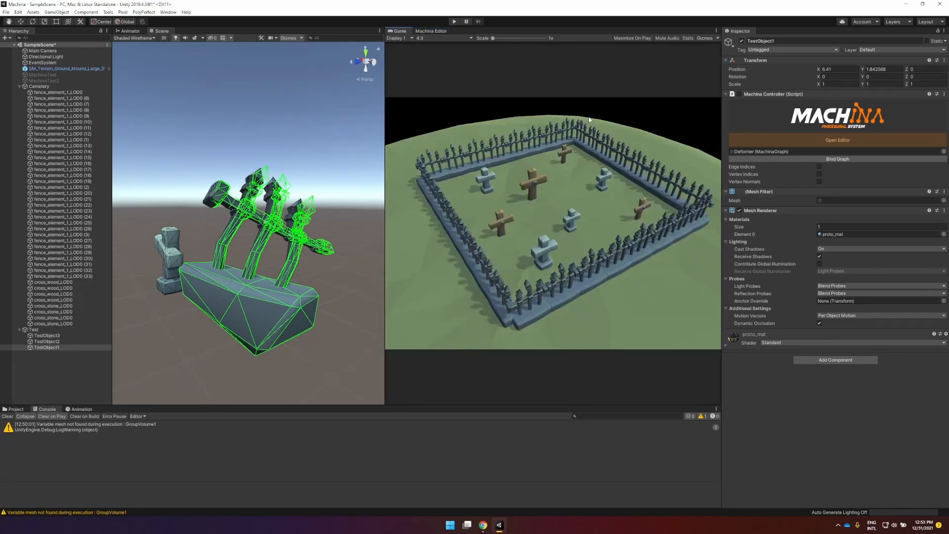
left_click(454, 21)
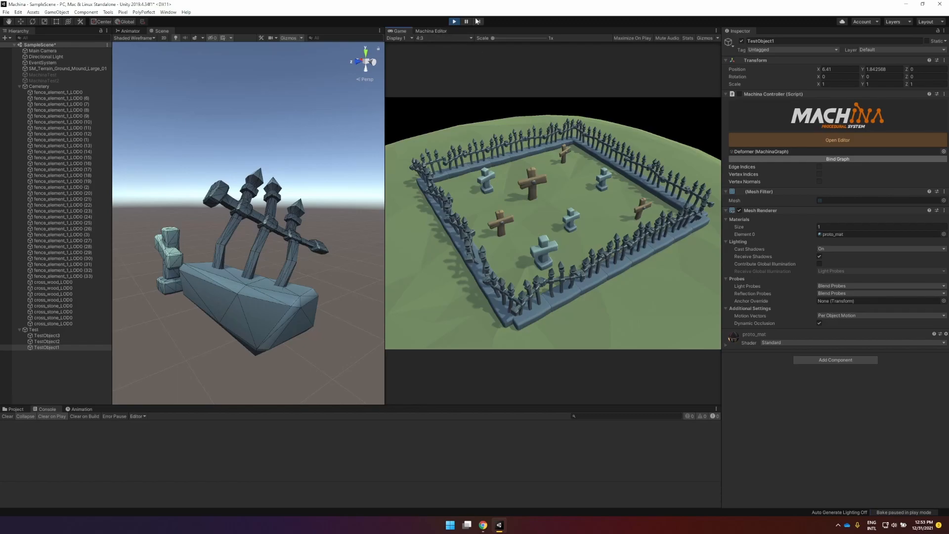
left_click(454, 22)
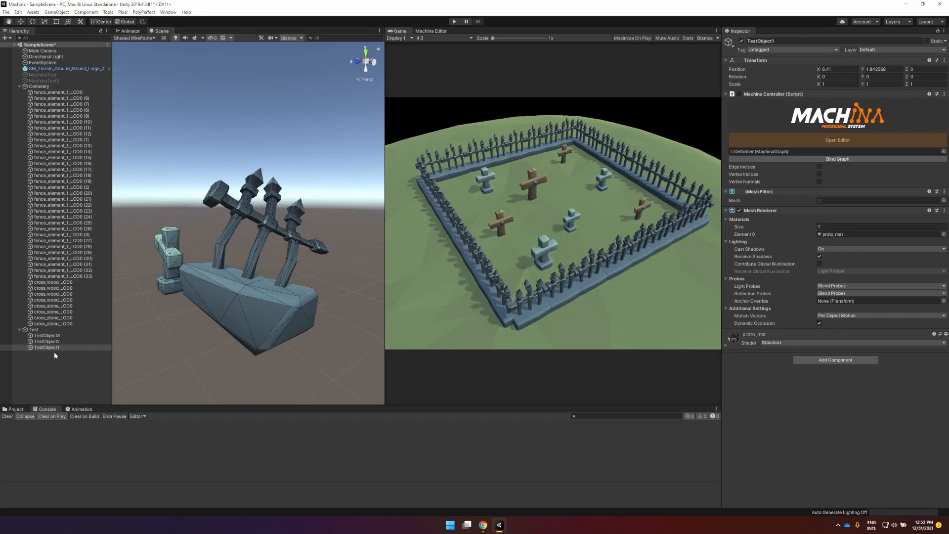
Step: Frame TestObject3 in the scene and open its graph in the Machina Editor to view the Null node
left_click(441, 31)
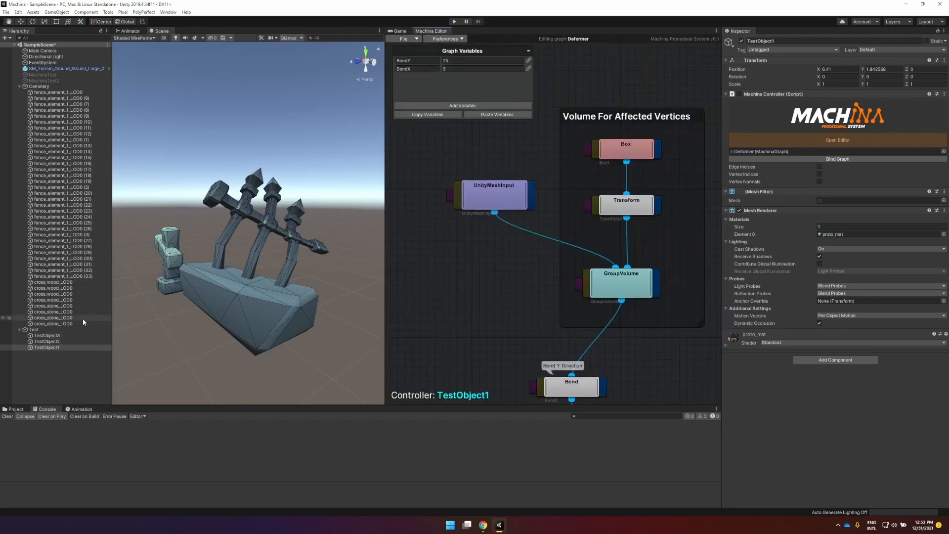
left_click(47, 341)
double_click(50, 337)
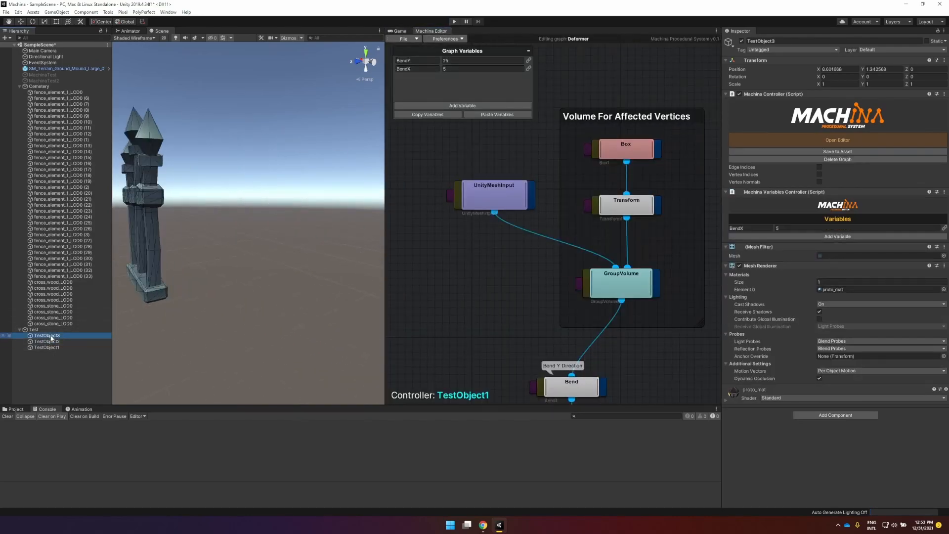
left_click_drag(175, 226, 321, 222, "alt")
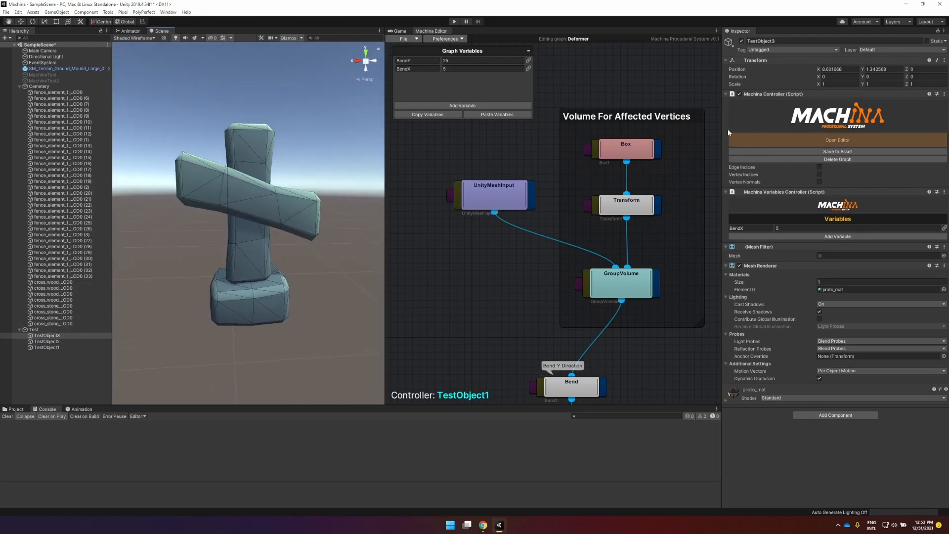
left_click(853, 140)
middle_click_drag(498, 243, 529, 164)
left_click(532, 330)
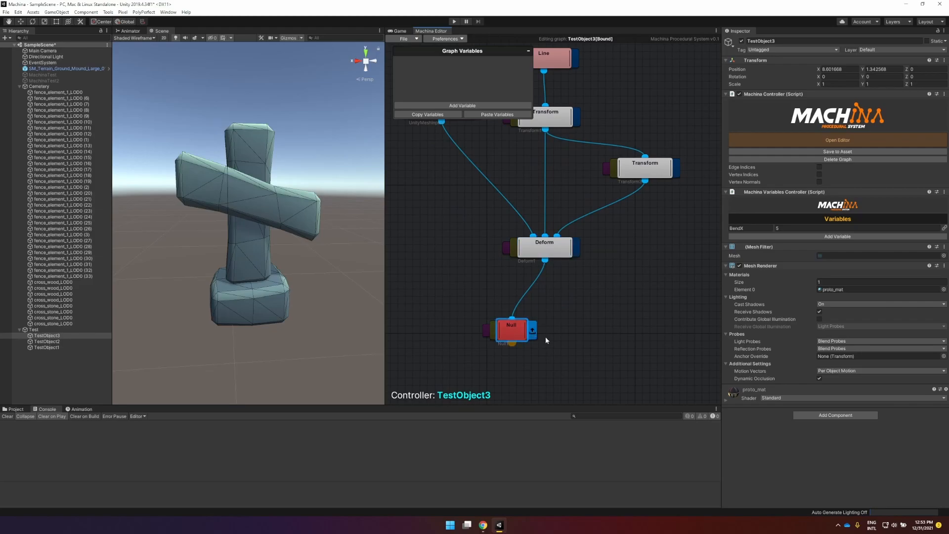
Step: Compare the original cross mesh from UnityMeshInput with the deformed cross by switching the displayed output and back to Null
left_click_drag(340, 236, 382, 236, "alt")
left_click(451, 161)
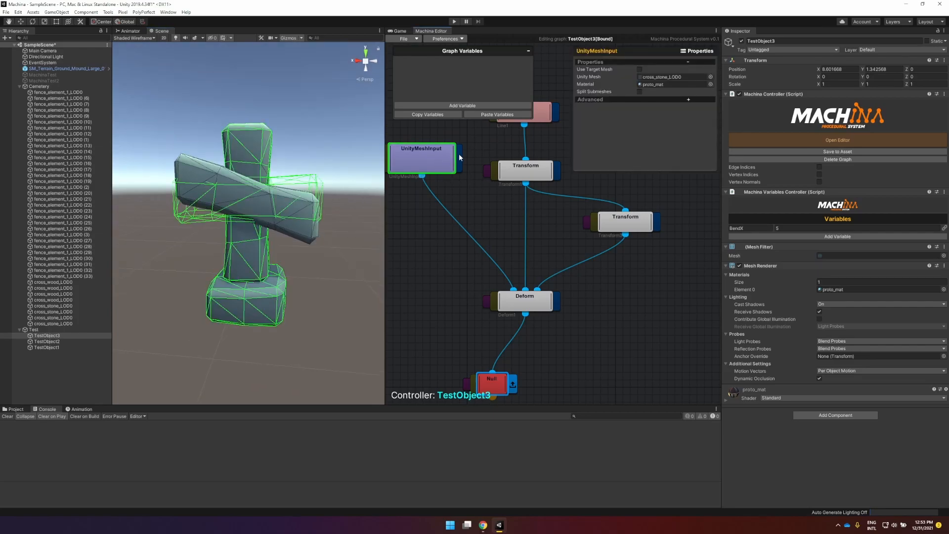
left_click(460, 158)
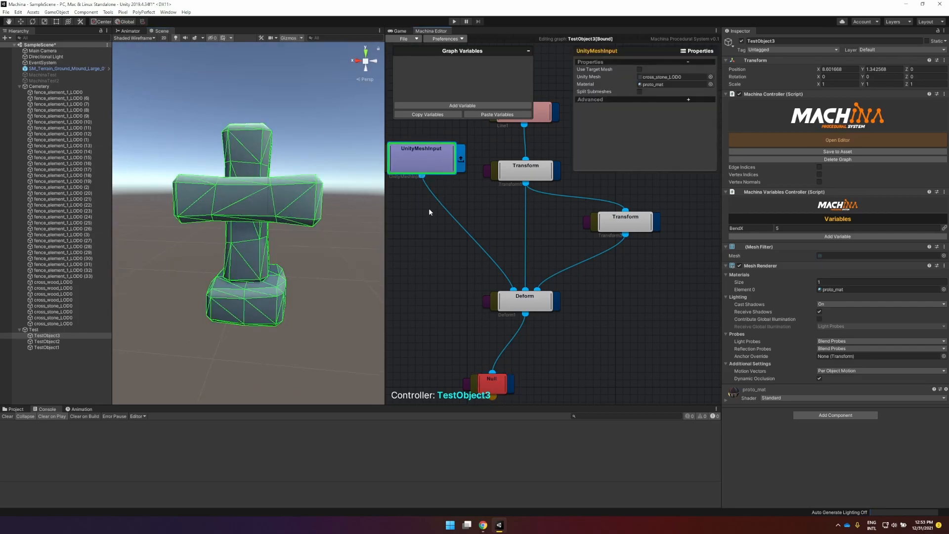
middle_click_drag(433, 266, 450, 242)
left_click(523, 345)
left_click_drag(356, 187, 336, 197, "alt")
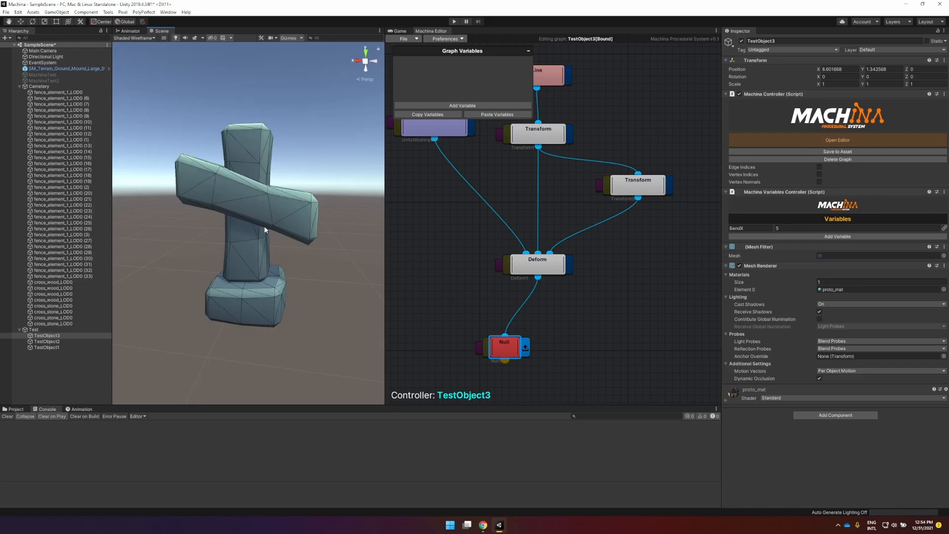
Step: Examine how the Line and Transform nodes feed Deform, and compare the UnityMeshInput mesh with the Deform result
middle_click_drag(554, 213, 577, 271)
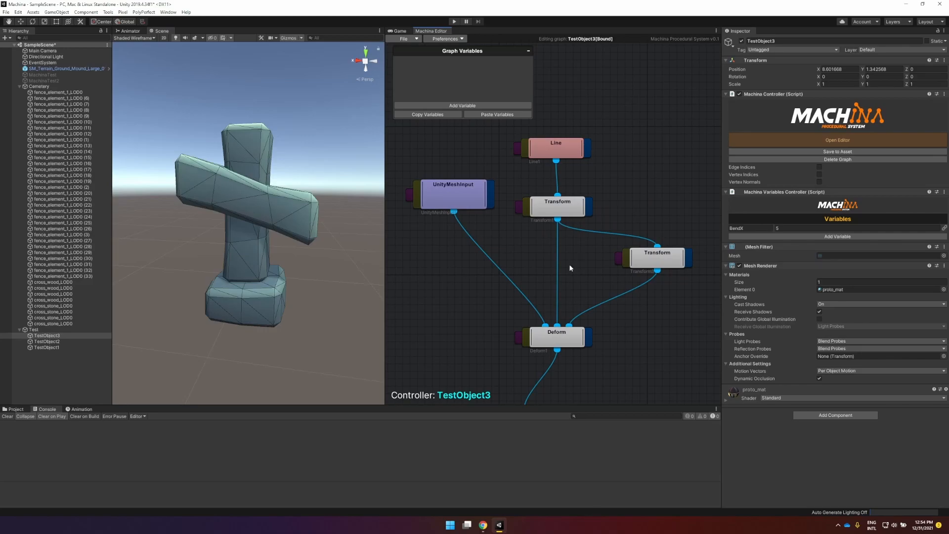
middle_click_drag(588, 269, 583, 224)
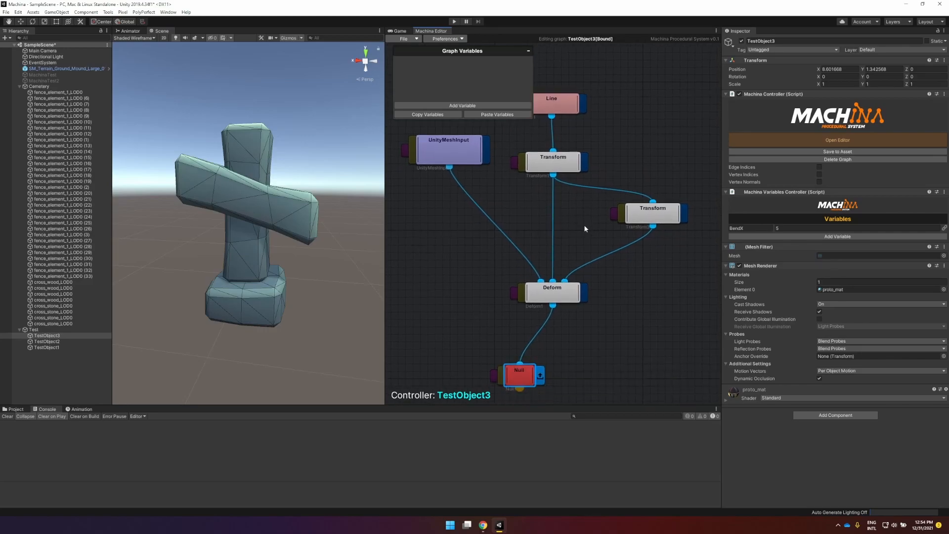
left_click(552, 292)
middle_click_drag(633, 301, 624, 313)
left_click_drag(310, 213, 582, 243, "alt")
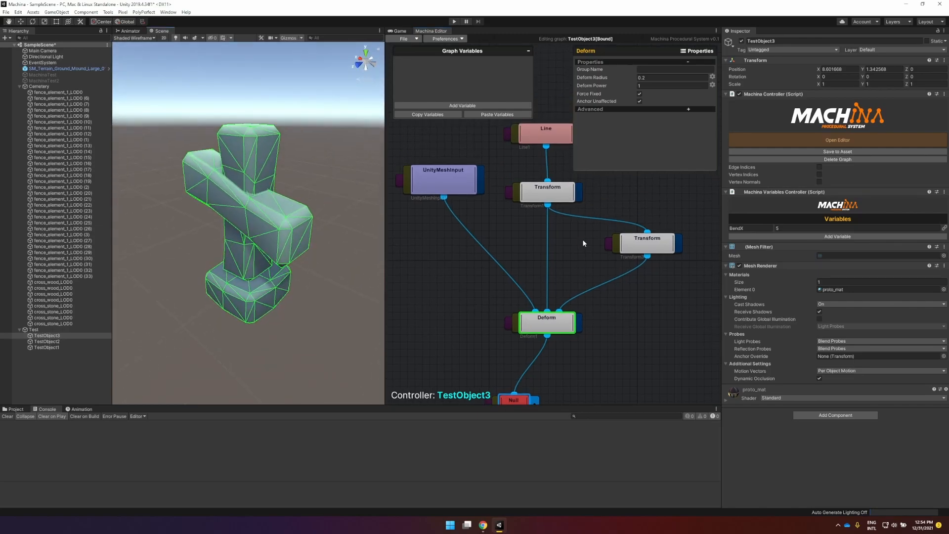
middle_click_drag(584, 243, 568, 279)
left_click(456, 195)
left_click_drag(462, 198, 456, 205)
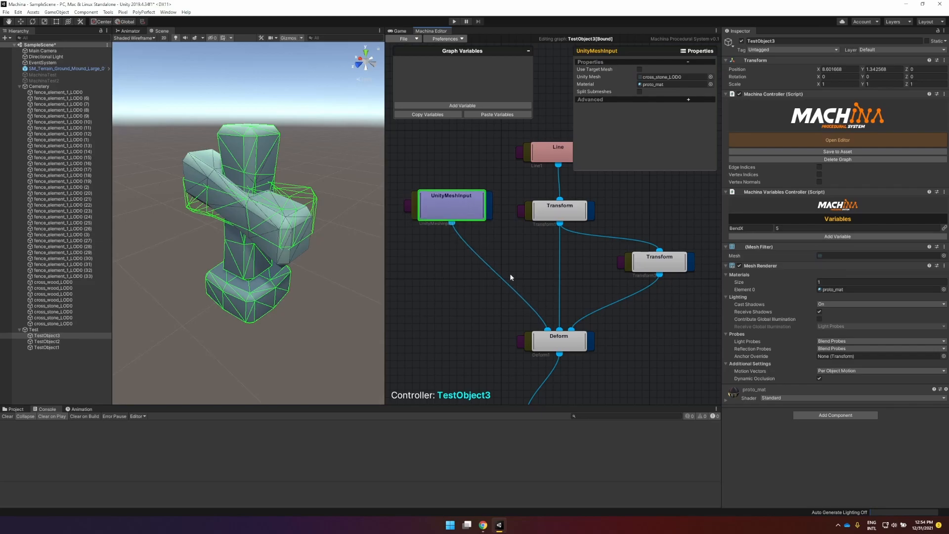
left_click(570, 349)
middle_click_drag(589, 286, 545, 253)
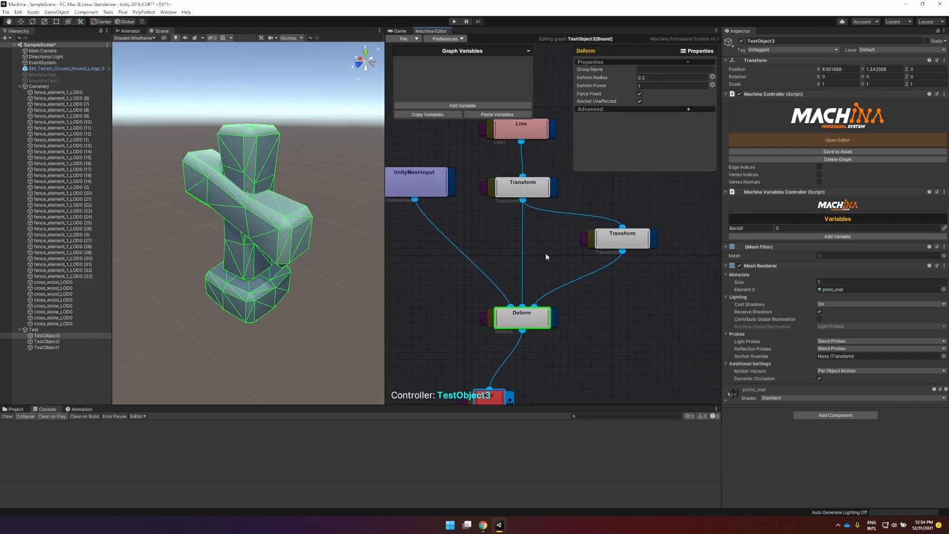
Step: Inspect the two Transform nodes and the Deform node to compare the line's original and rotated positions on the cross
left_click(533, 189)
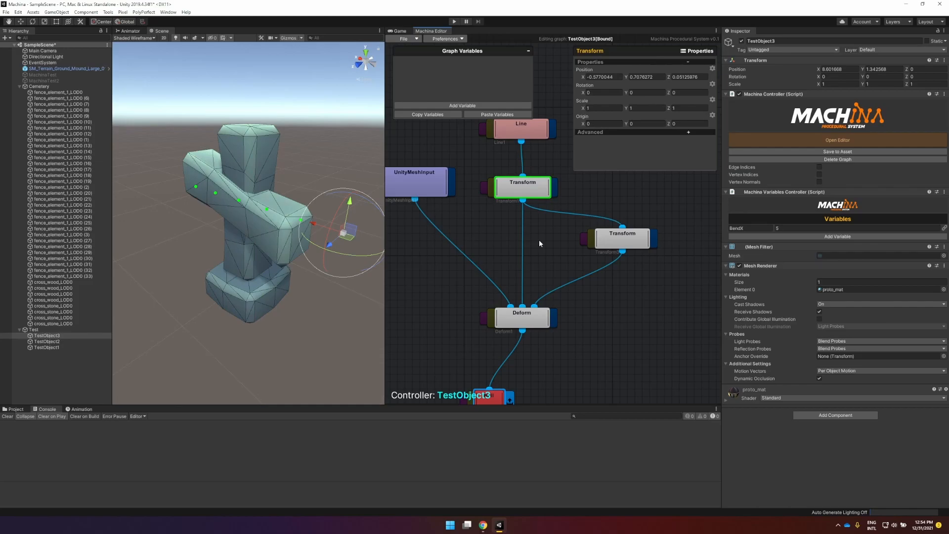
left_click(535, 298)
left_click(527, 320)
left_click(578, 318)
left_click(624, 239)
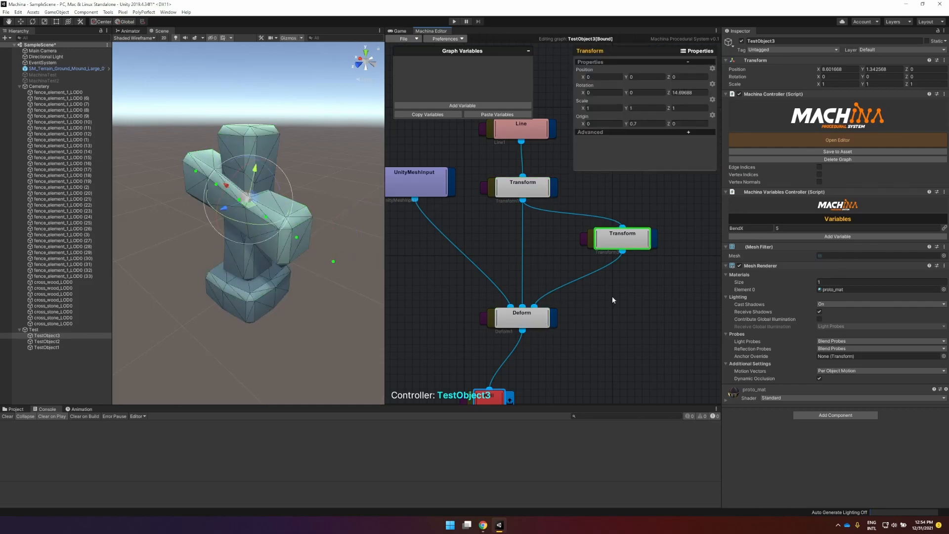
left_click_drag(278, 202, 350, 190, "alt")
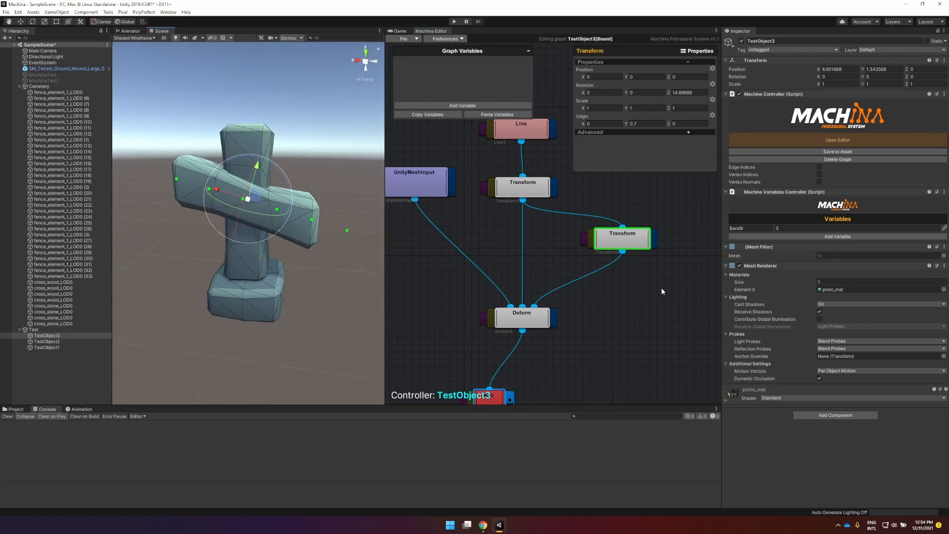
left_click(539, 320)
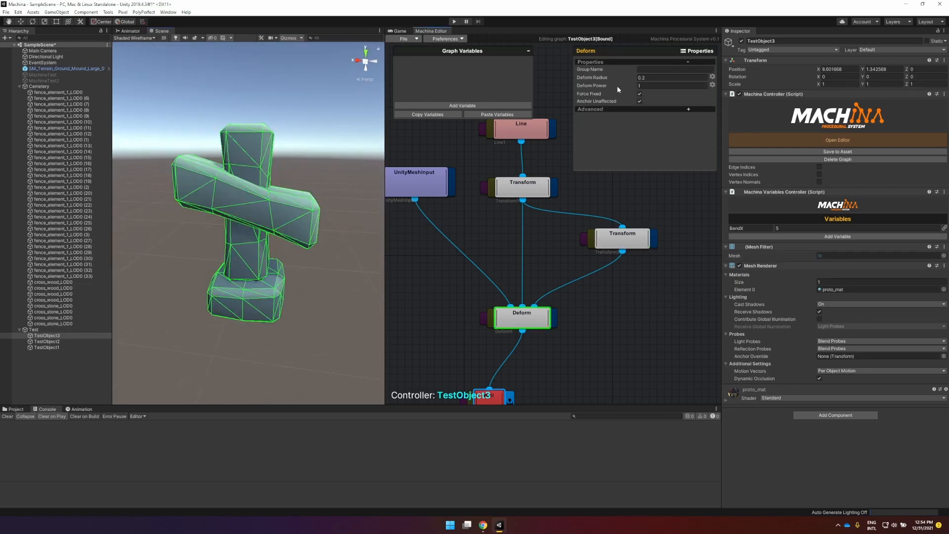
Step: Rotate the second Transform node to about 19.7 degrees on Z, and check the Deform node's settings
left_click(605, 247)
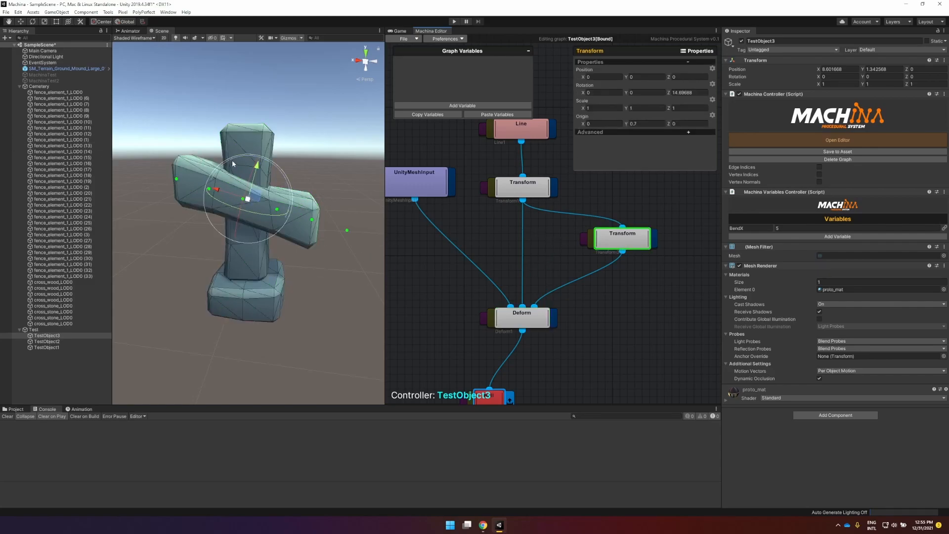
mouse_move(243, 162)
left_mouse_down()
mouse_move(188, 171)
mouse_move(267, 172)
mouse_move(207, 175)
mouse_move(215, 193)
mouse_move(253, 173)
left_mouse_up()
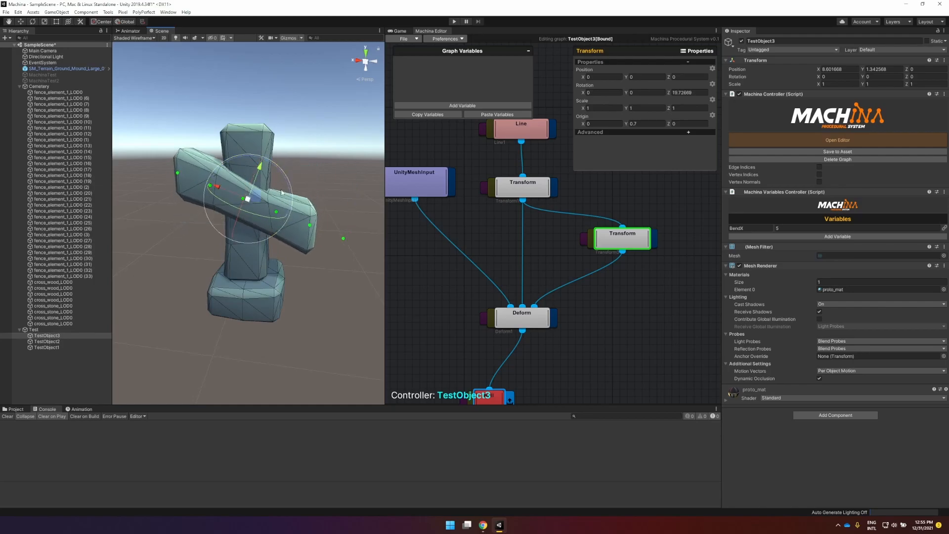
left_click(533, 324)
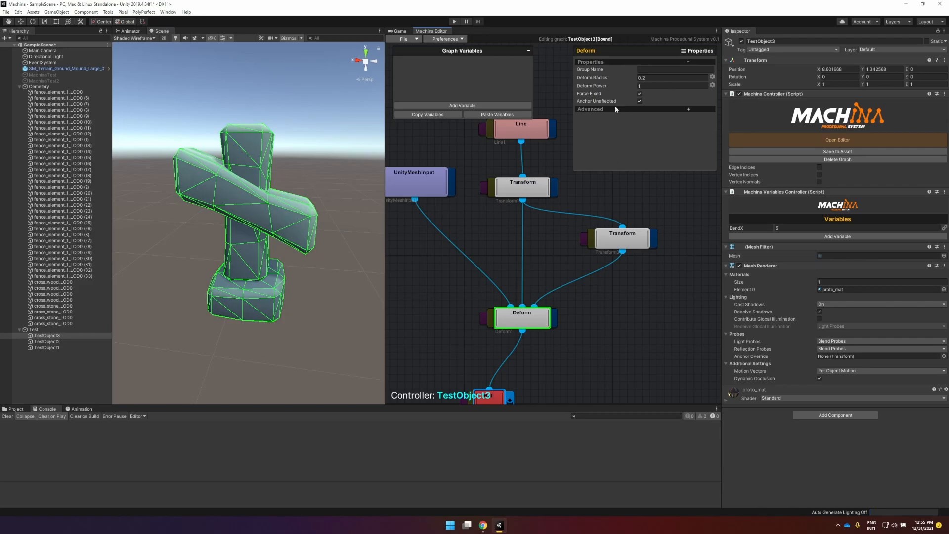
left_click(657, 78)
left_click(624, 240)
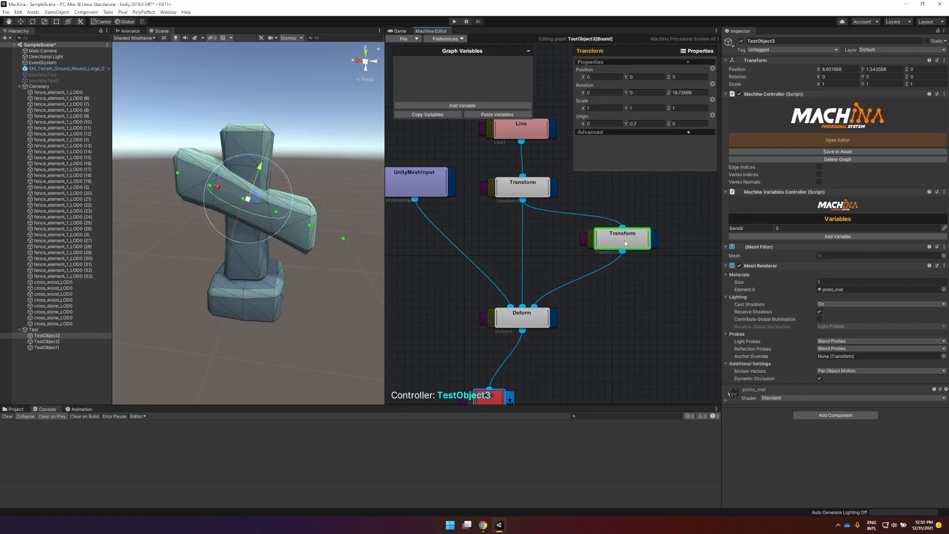
Step: Set the Deform node's Deform Radius to 1, and rotate the second Transform node to about 31.9 degrees on Z
left_click(526, 317)
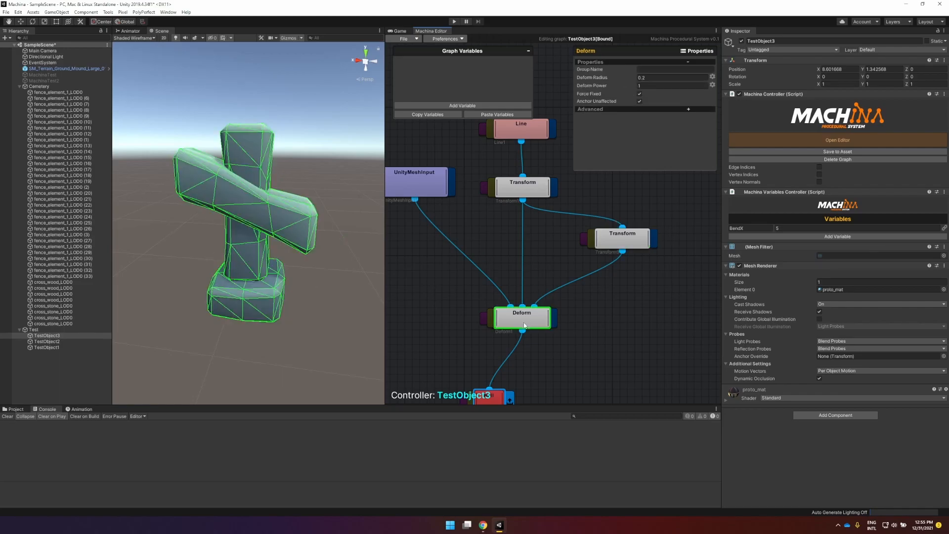
type("1")
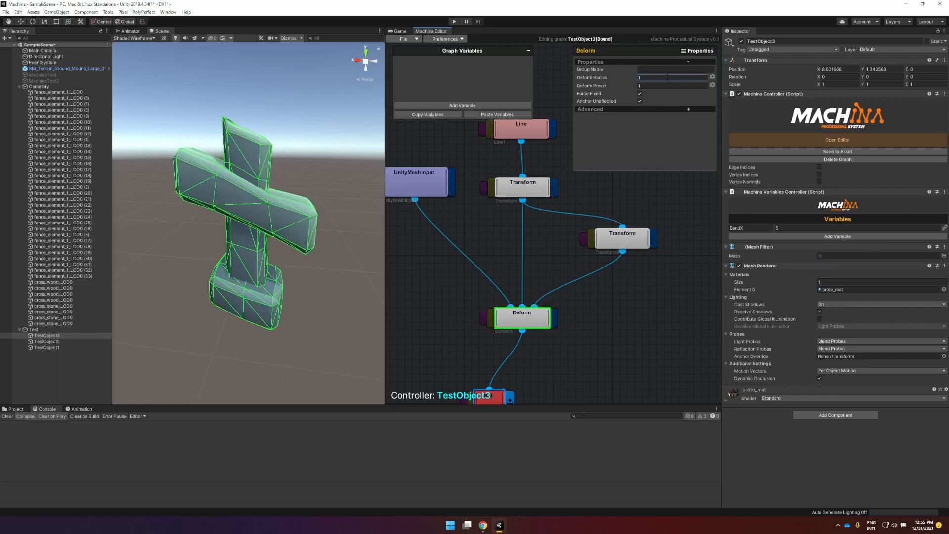
left_click(596, 246)
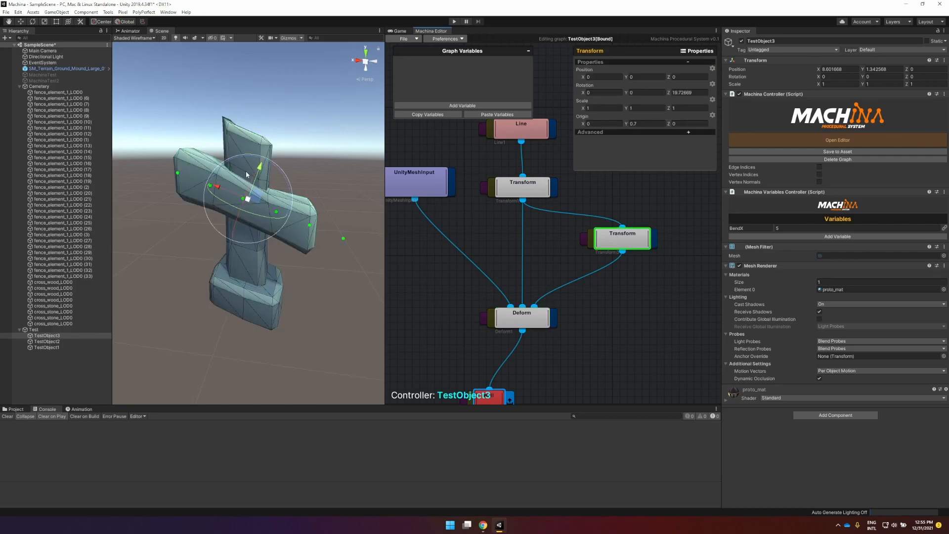
left_click_drag(240, 163, 262, 174)
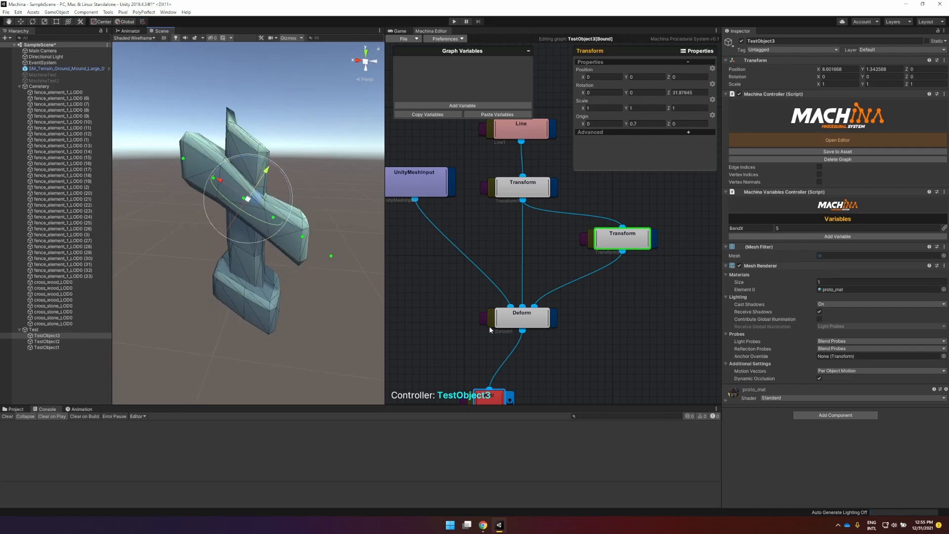
Step: Set the Deform node's Deform Radius to 0.2, and rotate the second Transform node to about 20.4 degrees on Z
left_click(515, 315)
left_click(663, 78)
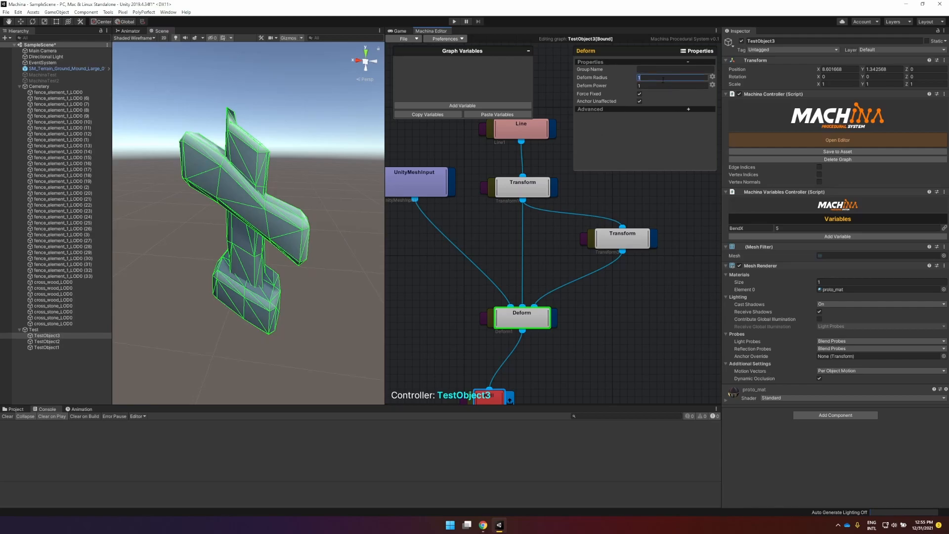
type("0.2")
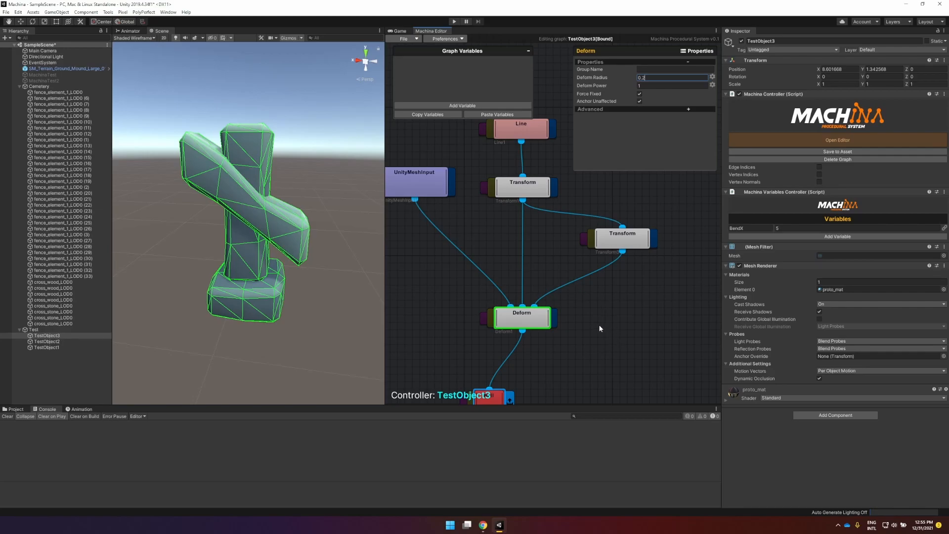
left_click(622, 238)
mouse_move(285, 188)
left_mouse_down()
mouse_move(203, 153)
mouse_move(279, 174)
left_mouse_up()
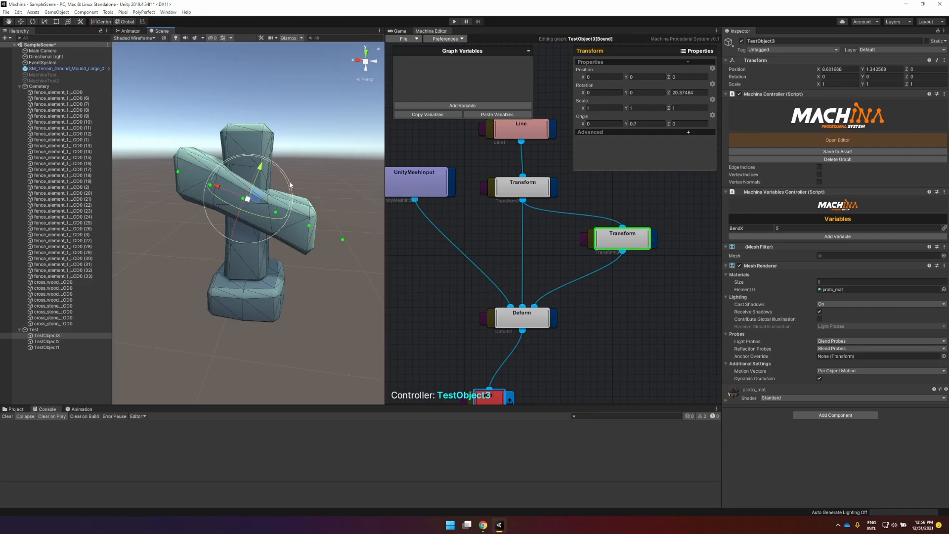
Step: Move the Null node directly beneath the Deform node, and check the Deform node's settings
middle_click_drag(658, 372, 644, 325)
left_click_drag(481, 357, 510, 357)
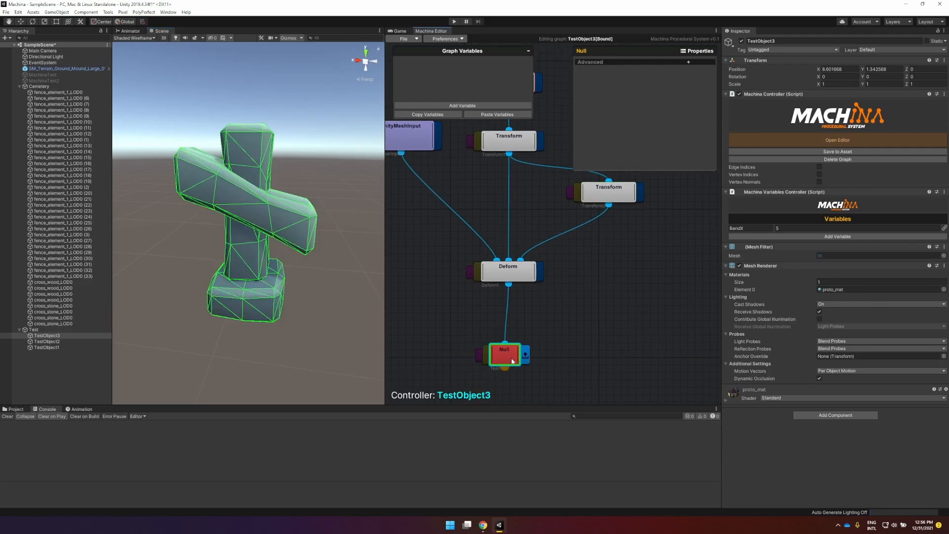
middle_click_drag(573, 299, 586, 335)
left_click(528, 312)
middle_click_drag(533, 316, 541, 338)
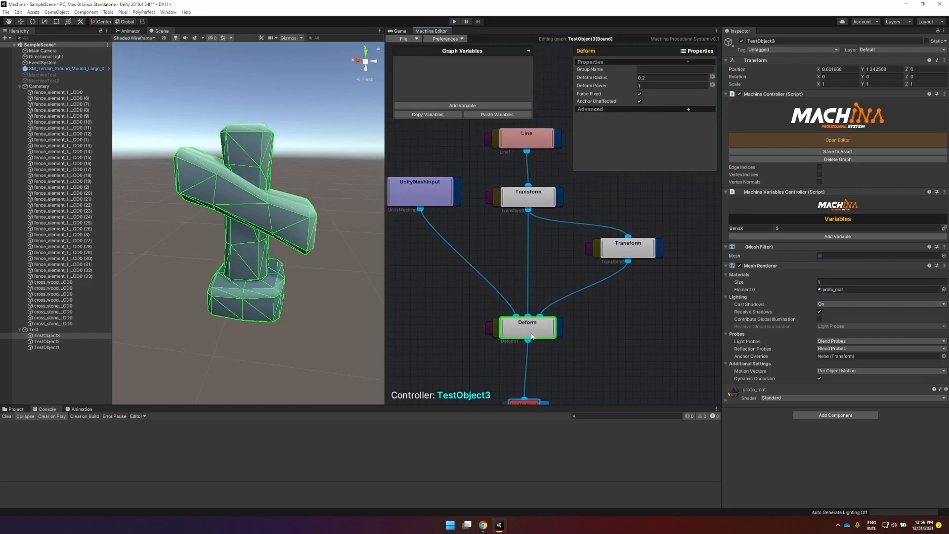
Step: Rotate the second Transform node back and forth on Z to vary the arm's tilt, ending at about 18.8 degrees
left_click(641, 255)
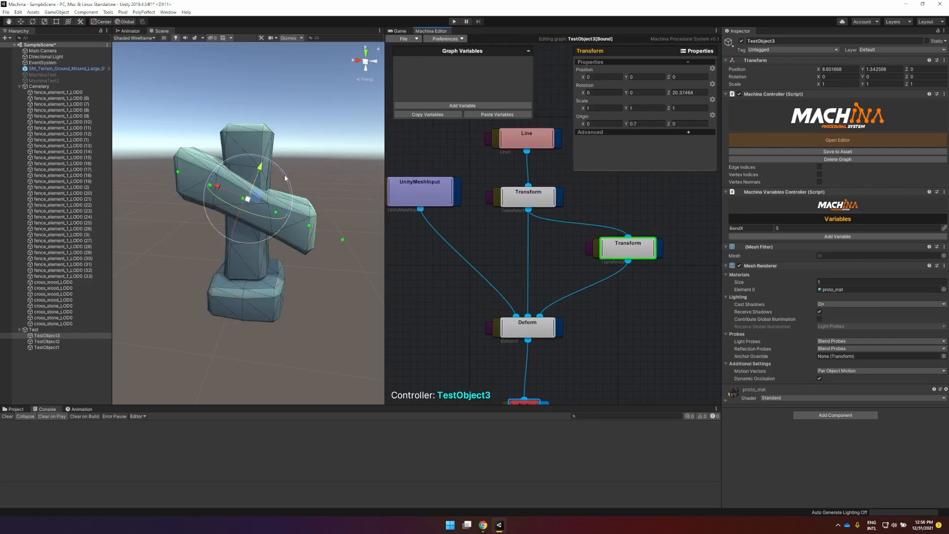
mouse_move(285, 179)
left_mouse_down()
mouse_move(256, 166)
mouse_move(288, 169)
mouse_move(297, 197)
mouse_move(292, 181)
left_mouse_up()
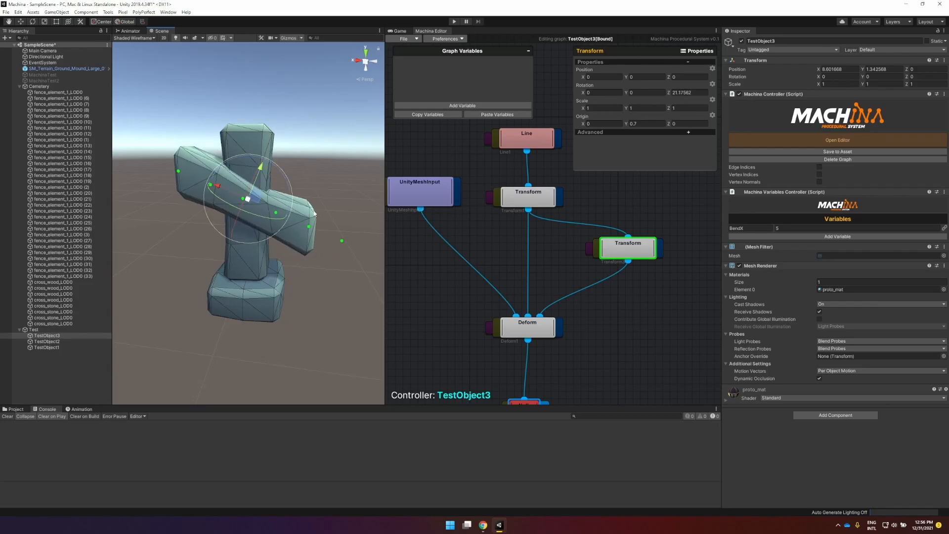
mouse_move(286, 184)
left_mouse_down()
mouse_move(258, 164)
mouse_move(217, 162)
mouse_move(237, 158)
mouse_move(270, 181)
left_mouse_up()
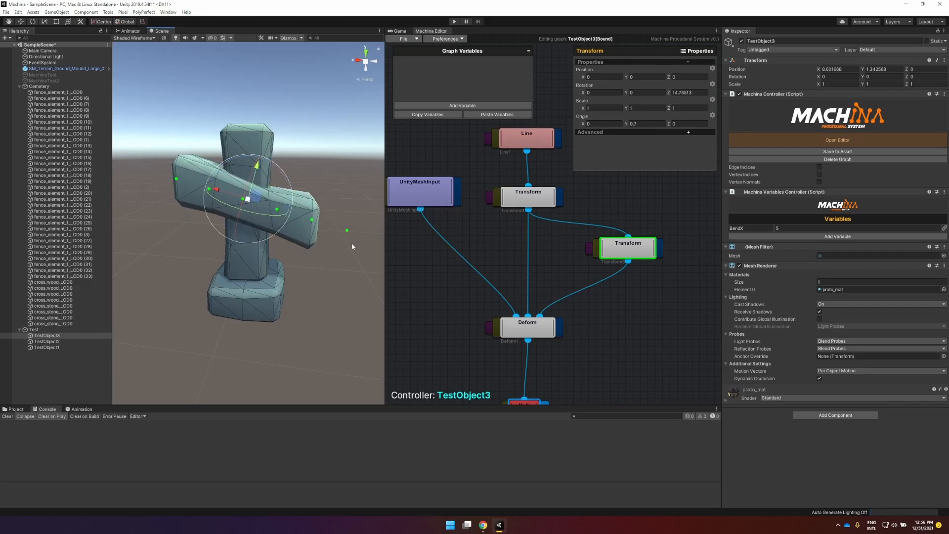
mouse_move(284, 179)
left_mouse_down()
mouse_move(253, 145)
mouse_move(295, 176)
left_mouse_up()
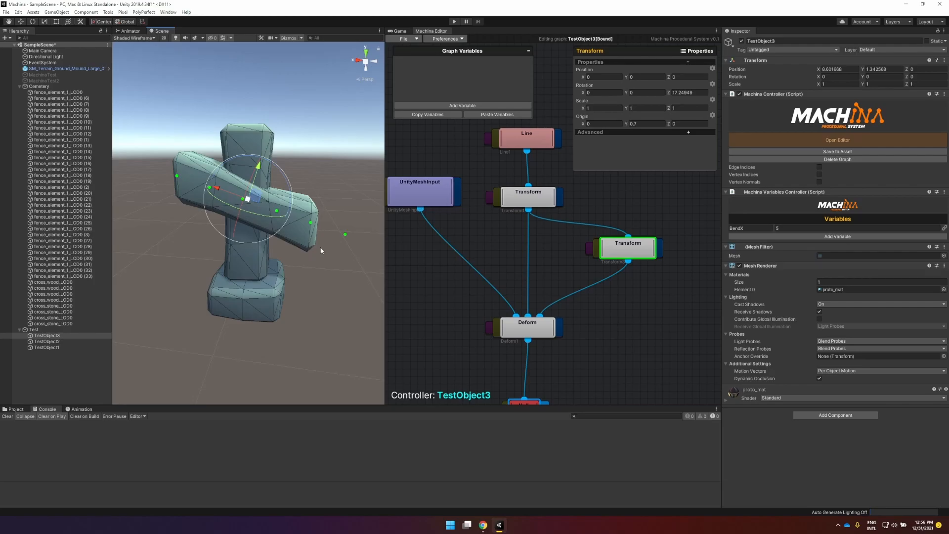
left_click_drag(290, 200, 381, 218)
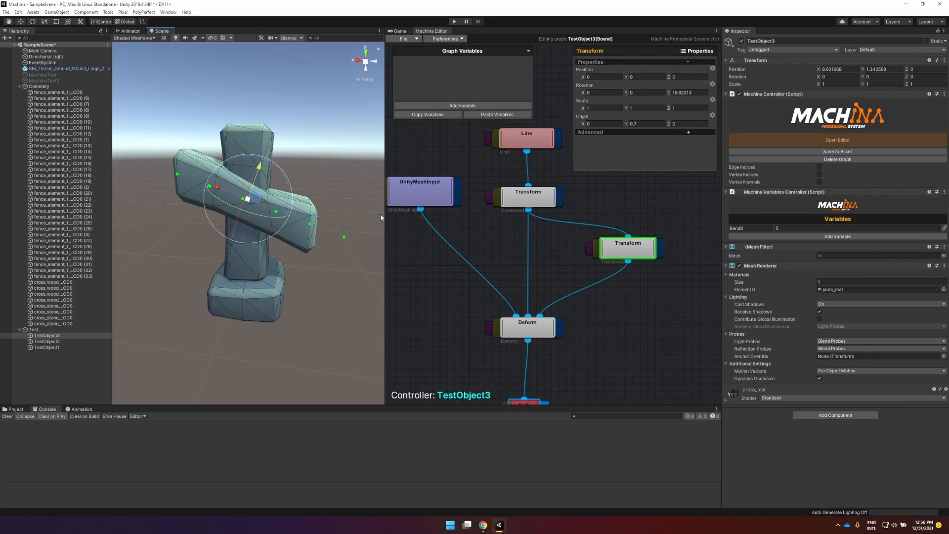
Step: Toggle the Deform node's Anchor Unaffected and Force Fixed options to compare their effect on the cross, leaving both enabled
left_click(531, 325)
left_click(640, 102)
left_click(640, 101)
left_click(640, 94)
left_click(640, 95)
left_click(640, 94)
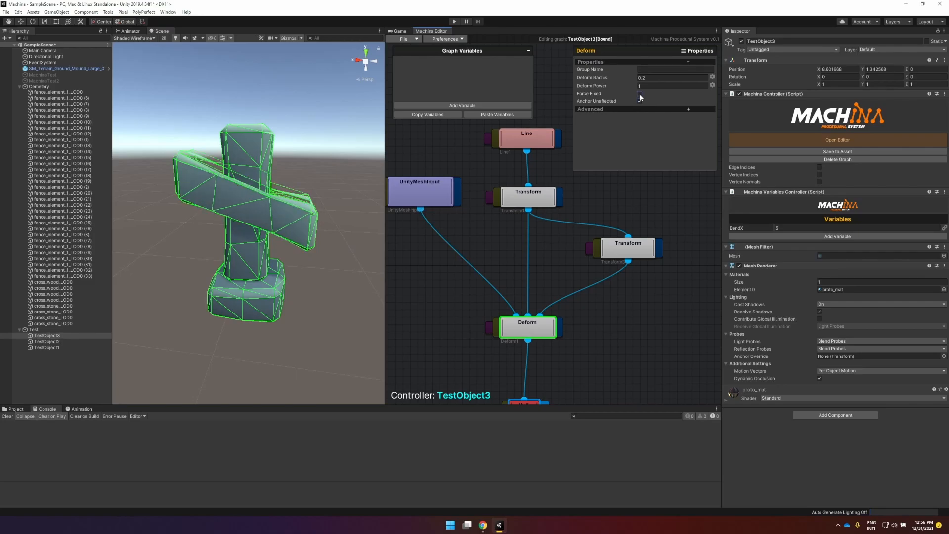
left_click(640, 94)
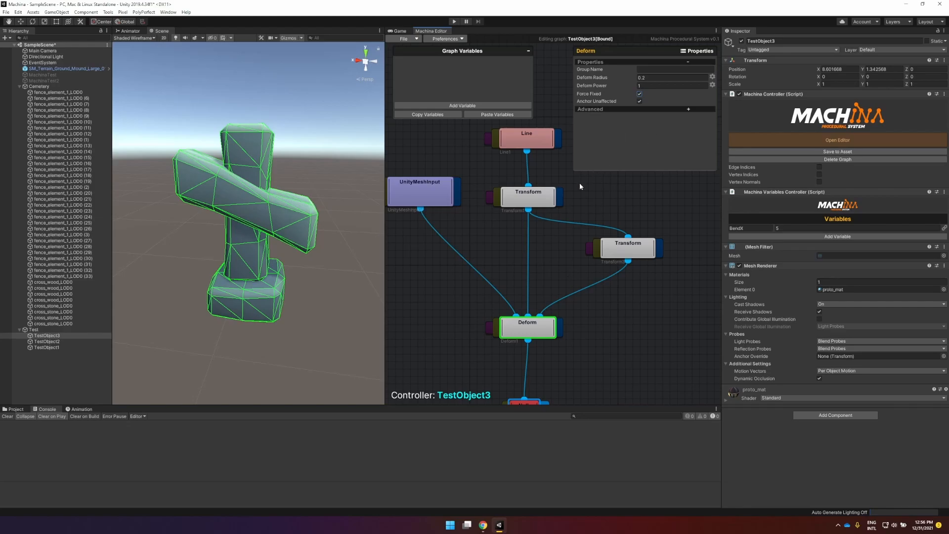
Step: Disable Force Fixed on the Deform node, examine the cross's arm from above, and enable Force Fixed again
left_click(640, 94)
left_click_drag(346, 157, 277, 203, "alt")
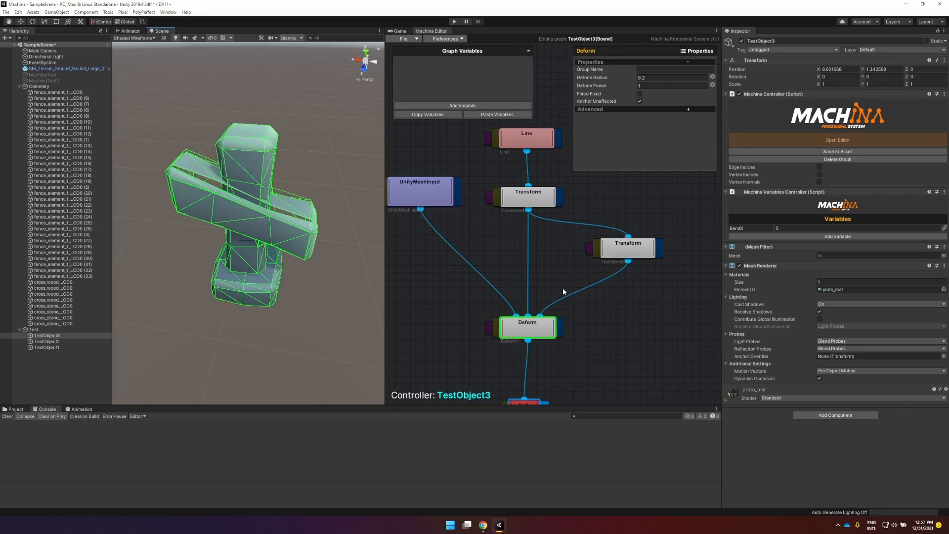
left_click(640, 94)
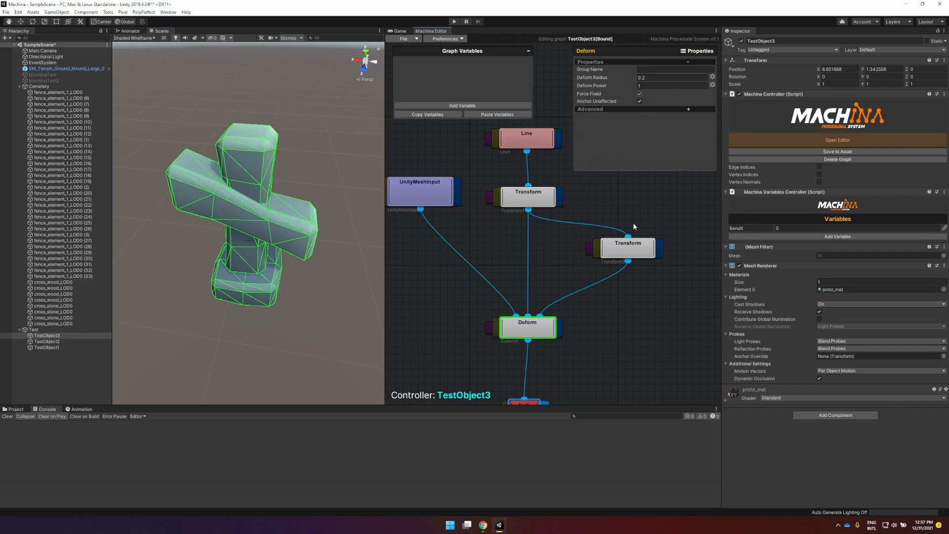
Step: Rotate the second Transform node to about 13.9 degrees on Z to reduce the tilt of the cross's arm
left_click(640, 209)
left_click(541, 328)
left_click(627, 247)
mouse_move(277, 188)
left_mouse_down()
mouse_move(276, 172)
mouse_move(281, 178)
left_mouse_up()
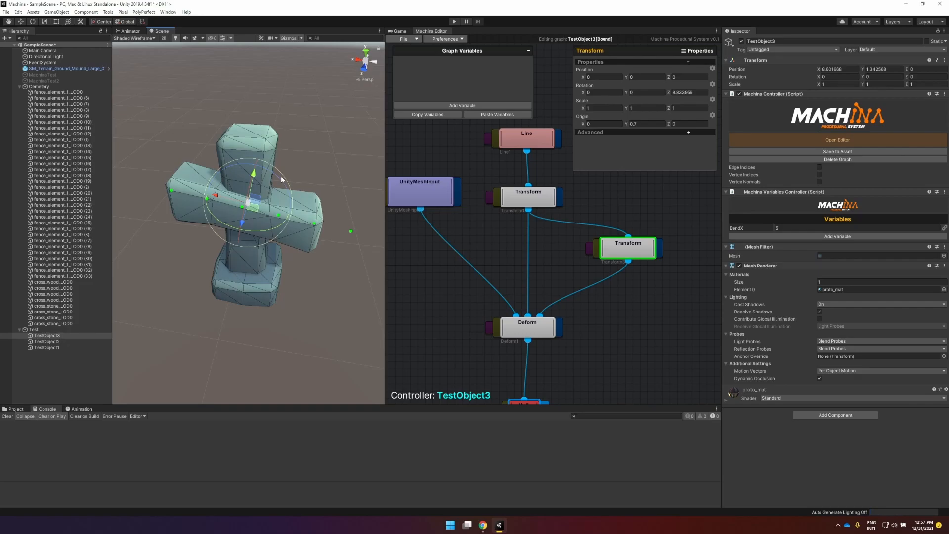
left_click_drag(281, 180, 280, 187)
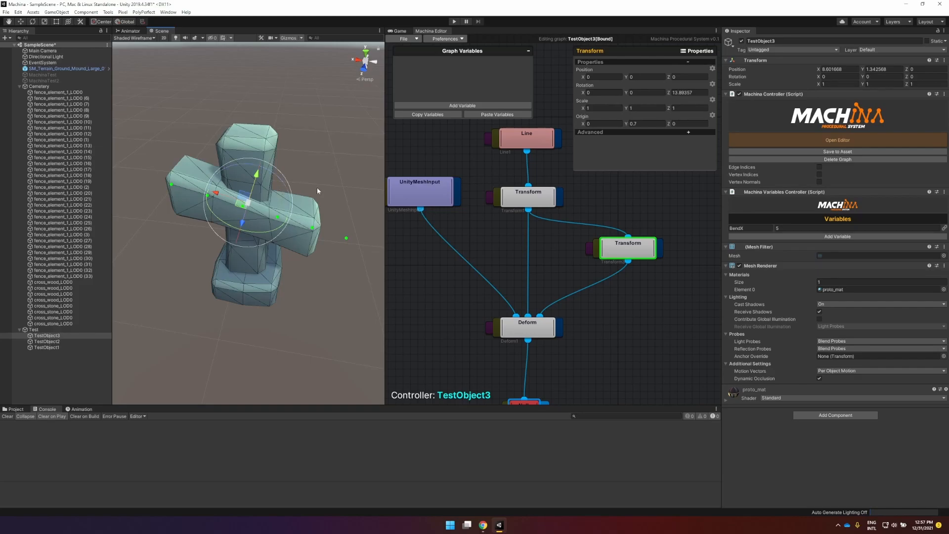
Step: Open TestObject2's graph in the Machina editor, and bring the gate and its UnityMeshInput and Deform nodes into view
left_click(47, 341)
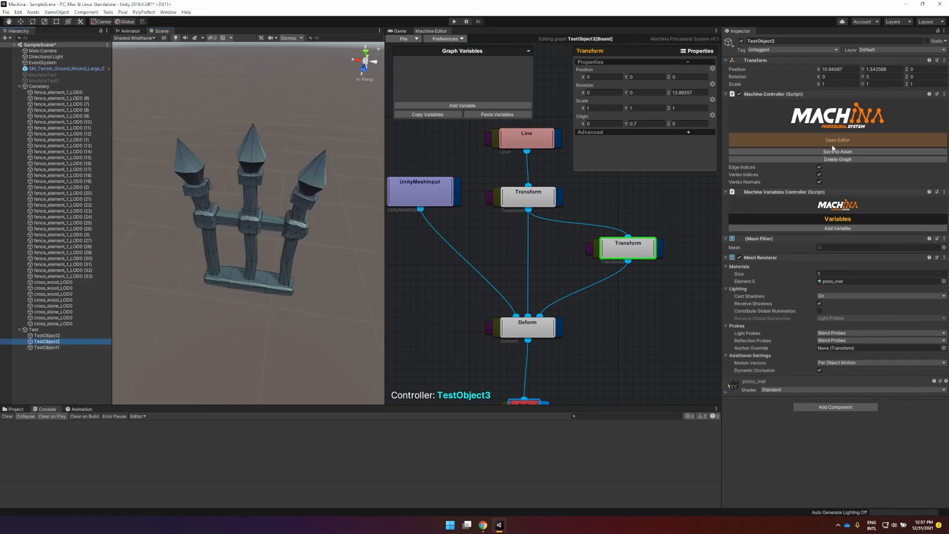
left_click(751, 140)
left_click_drag(222, 287, 230, 241, "alt")
middle_click_drag(452, 196, 458, 67)
middle_click_drag(456, 236, 490, 344)
middle_click_drag(586, 233, 630, 250)
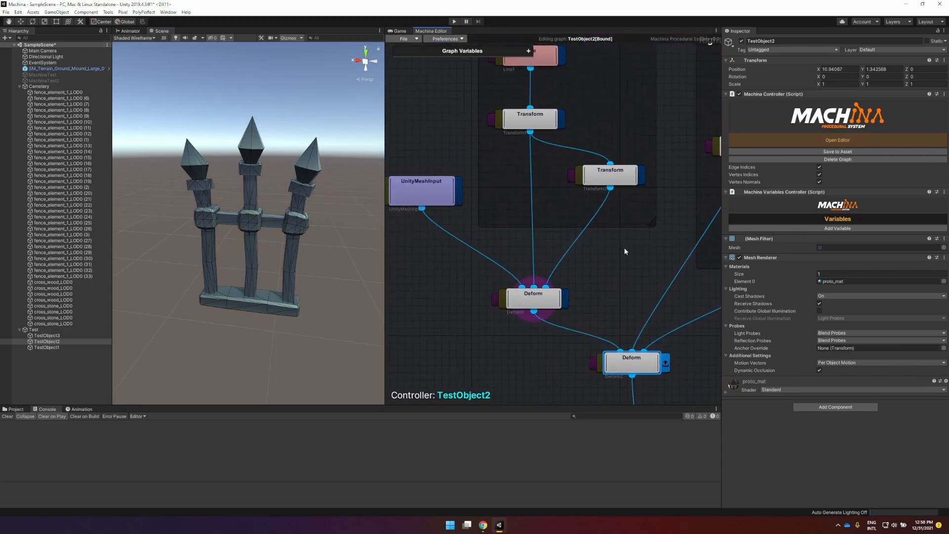
Step: Select the UnityMeshInput node, and disable Edge Indices, Vertex Indices and Vertex Normals for TestObject2
left_click(422, 194)
left_click(819, 175)
left_click(819, 167)
left_click(819, 182)
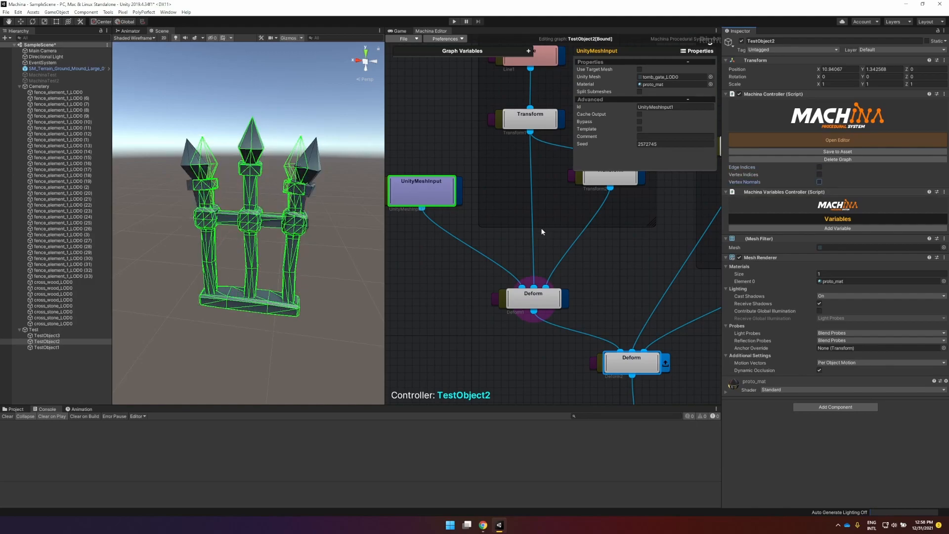
Step: Compare the original gate mesh from UnityMeshInput with the first Deform node's output
left_click(464, 226)
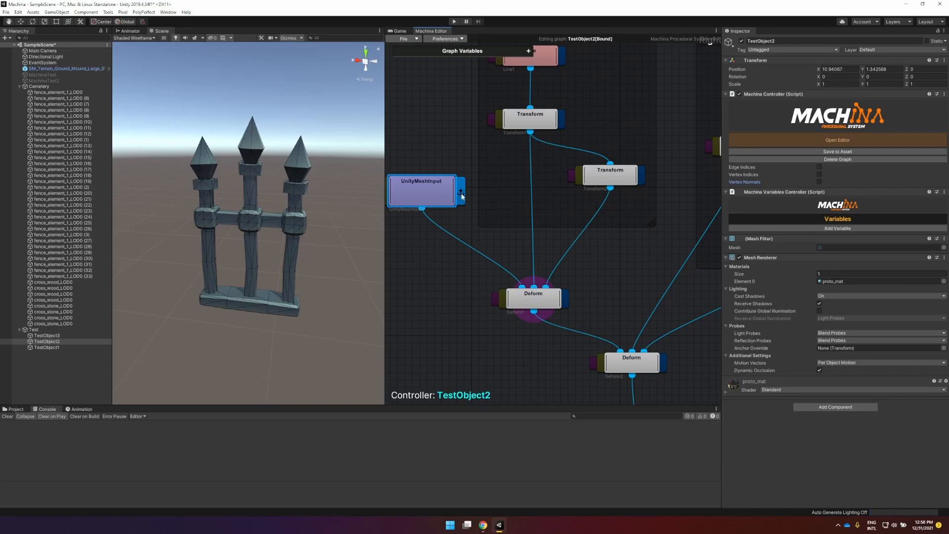
left_click(565, 309)
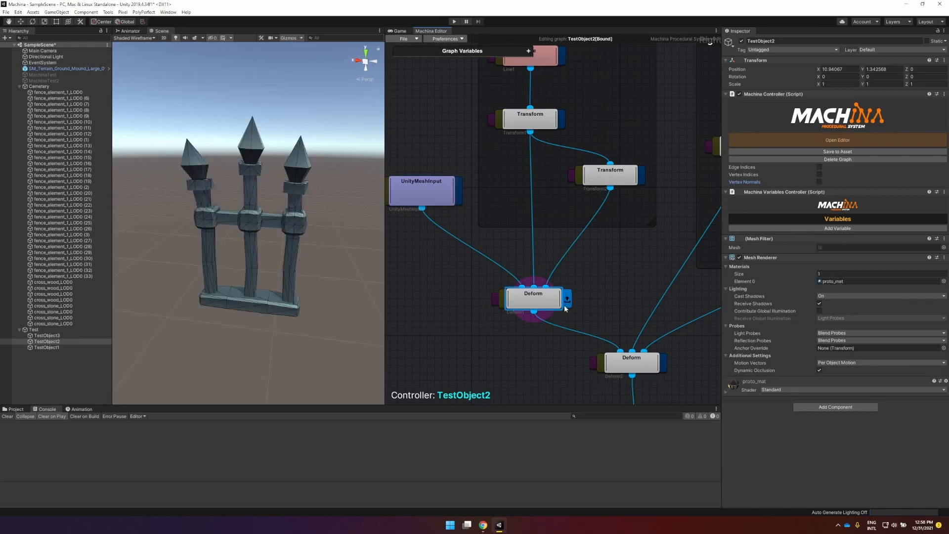
middle_click_drag(473, 276, 473, 303)
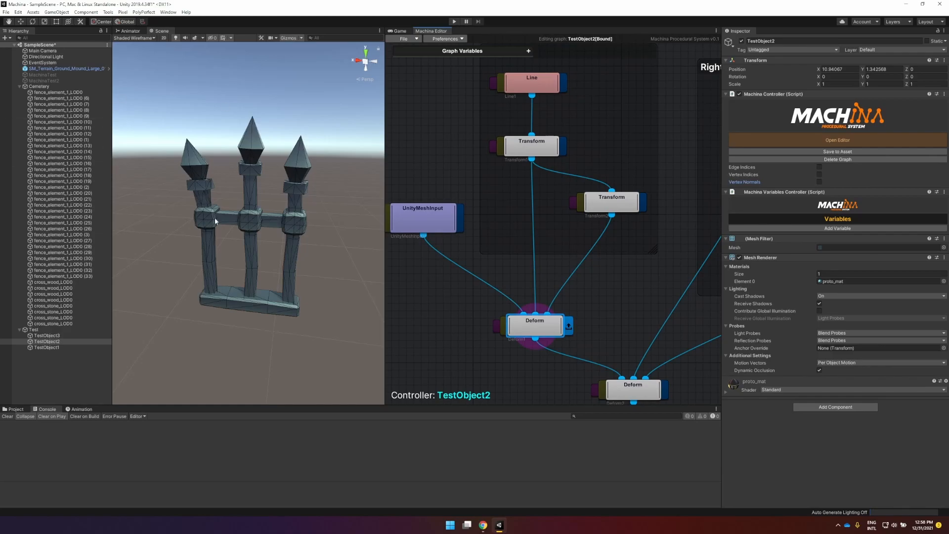
Step: Rotate the Transform node feeding the first Deform to about 327.9 degrees on Z, and disable Cache Output on that Deform node
left_click(613, 206)
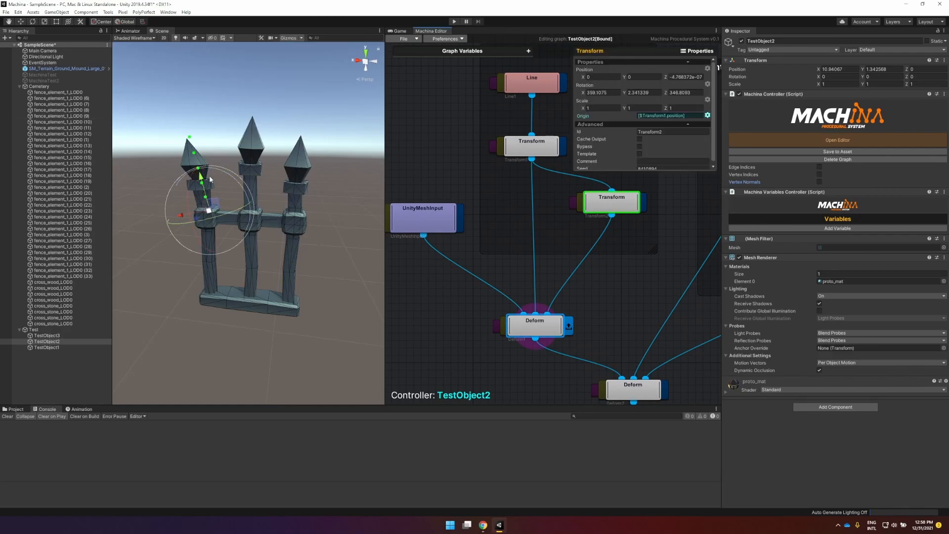
left_click_drag(246, 192, 209, 163)
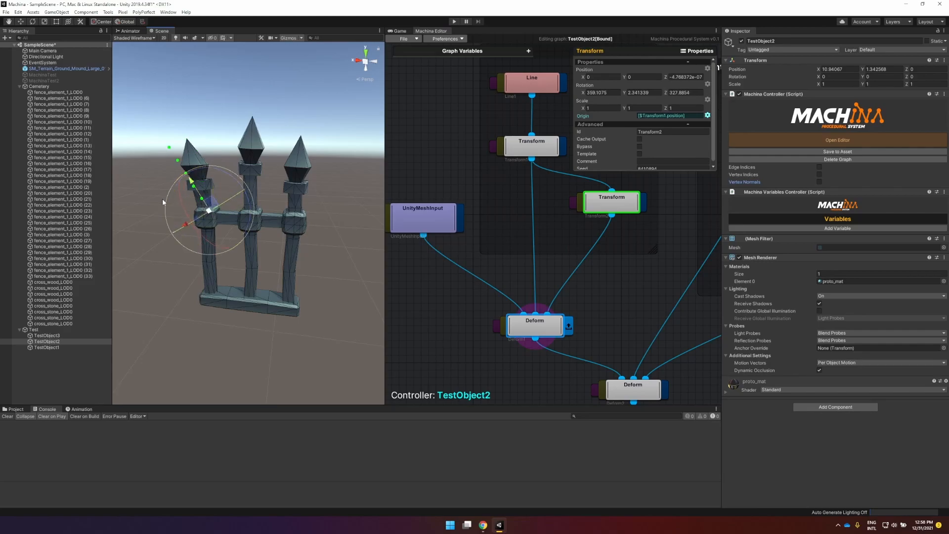
left_click(536, 325)
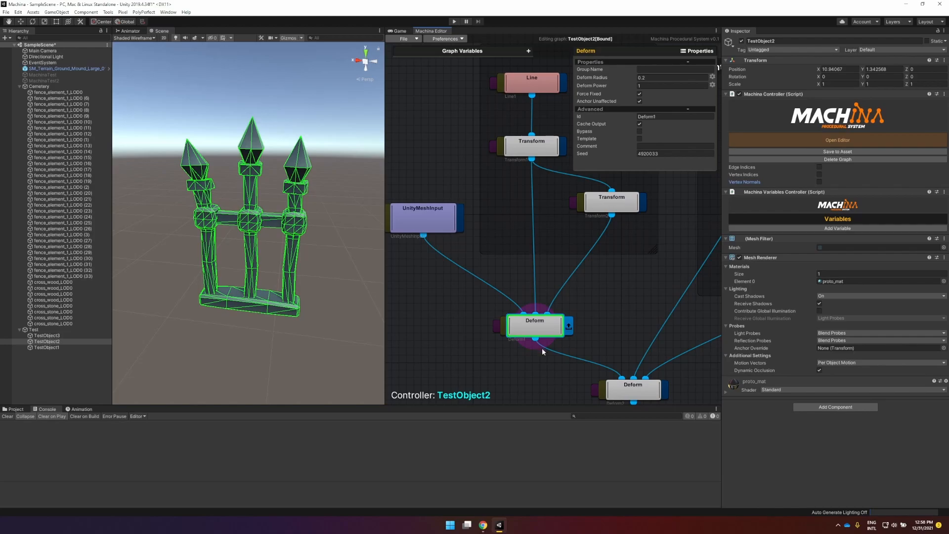
left_click(640, 124)
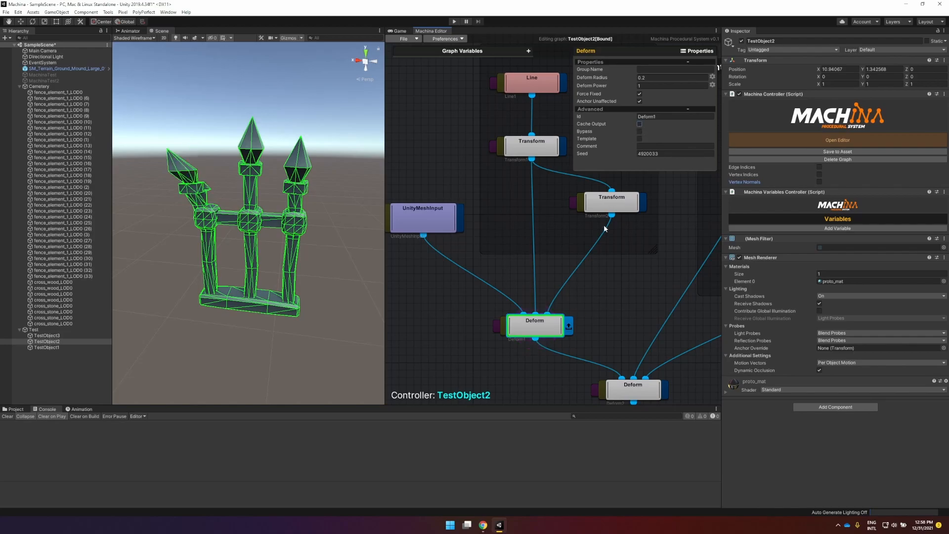
Step: Rotate the same Transform node to about 339.4 degrees on Z, and display the second Deform node's output
left_click(611, 202)
mouse_move(242, 189)
left_mouse_down()
mouse_move(249, 195)
mouse_move(216, 164)
mouse_move(287, 221)
mouse_move(241, 178)
left_mouse_up()
middle_click_drag(678, 307, 580, 234)
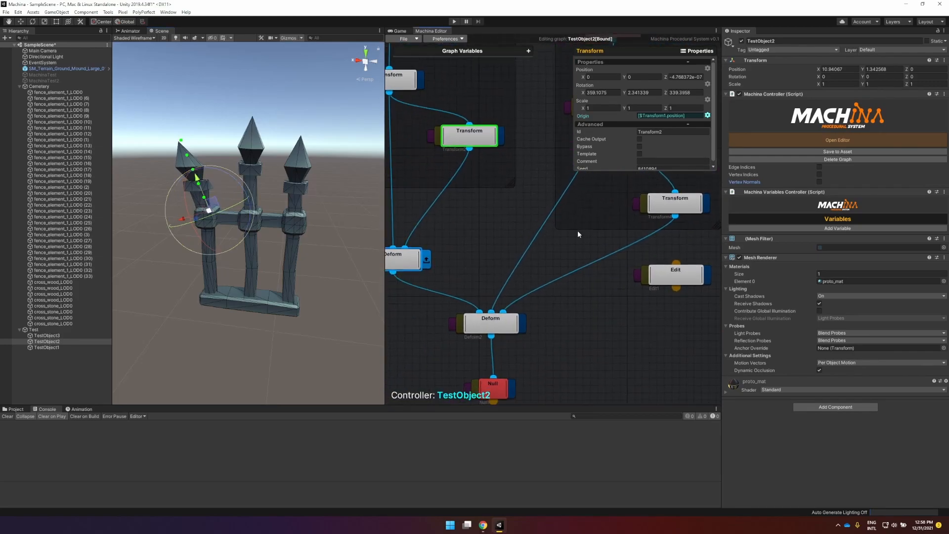
left_click(522, 325)
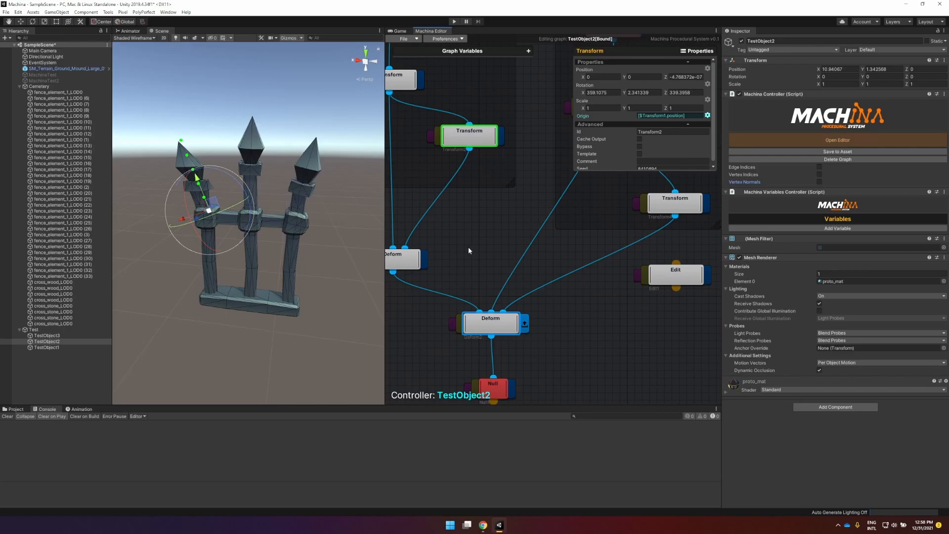
Step: Enable Cache Output on the first Deform node, and inspect the second Deform node's settings and the Right group feeding it
left_click(413, 262)
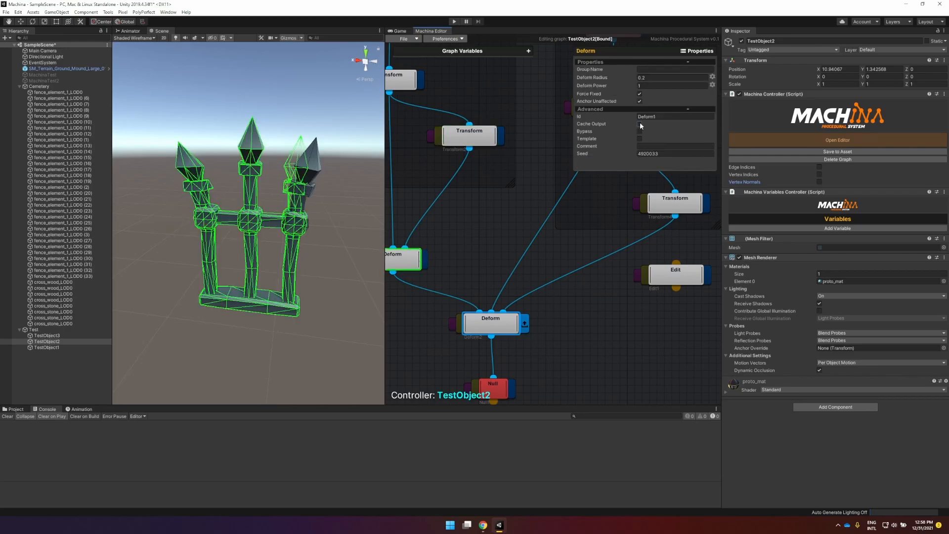
left_click(530, 307)
left_click(491, 323)
middle_click_drag(553, 315, 554, 358)
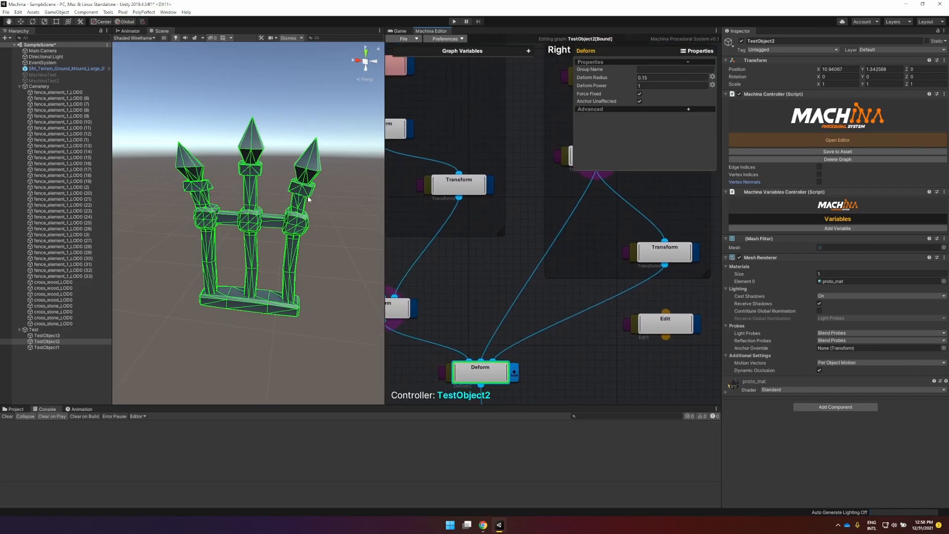
middle_click_drag(505, 246, 470, 299)
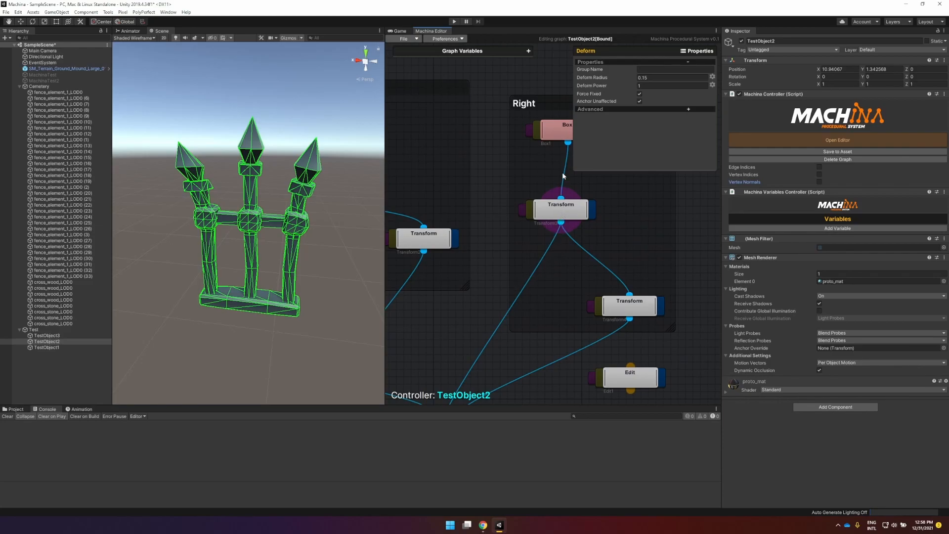
Step: Inspect the Right group's Box node and the Transform node that places it around the gate's right spike
left_click(560, 134)
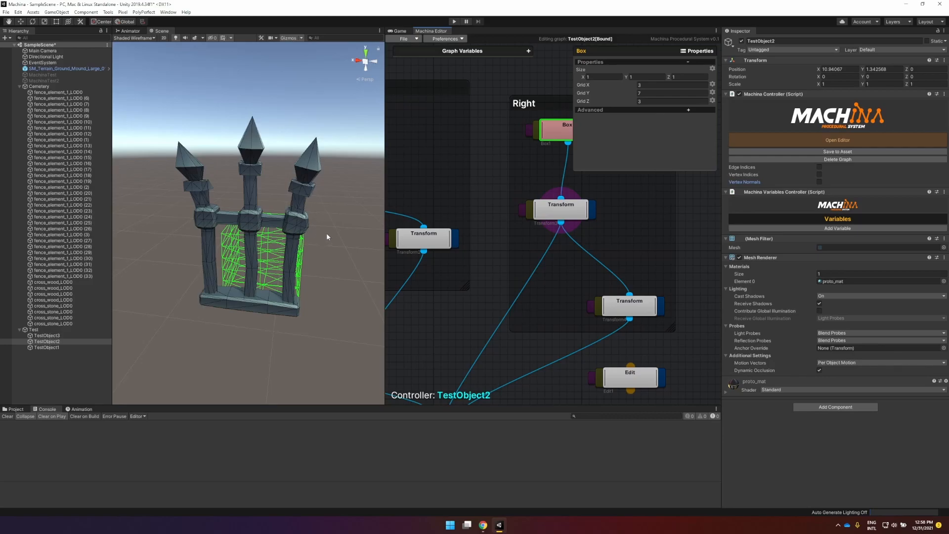
left_click_drag(326, 234, 272, 221, "alt")
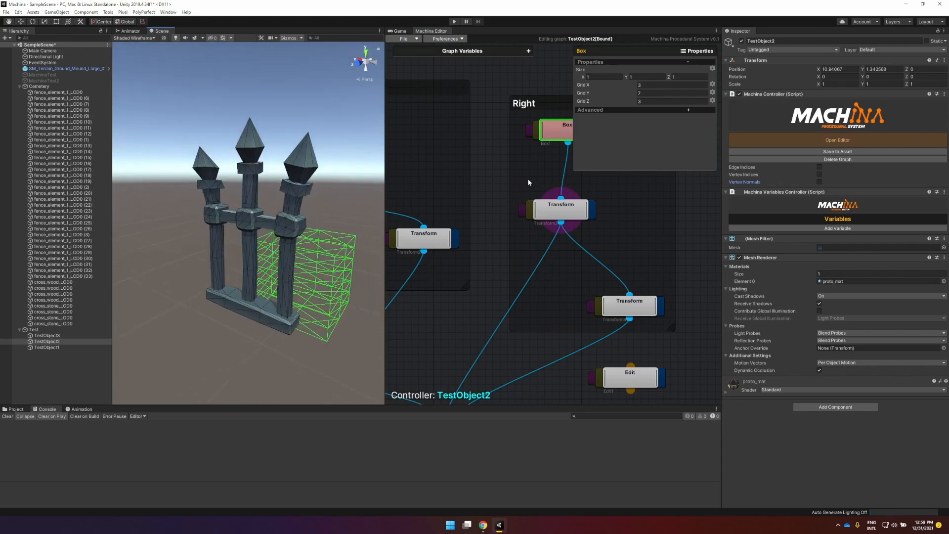
left_click(568, 207)
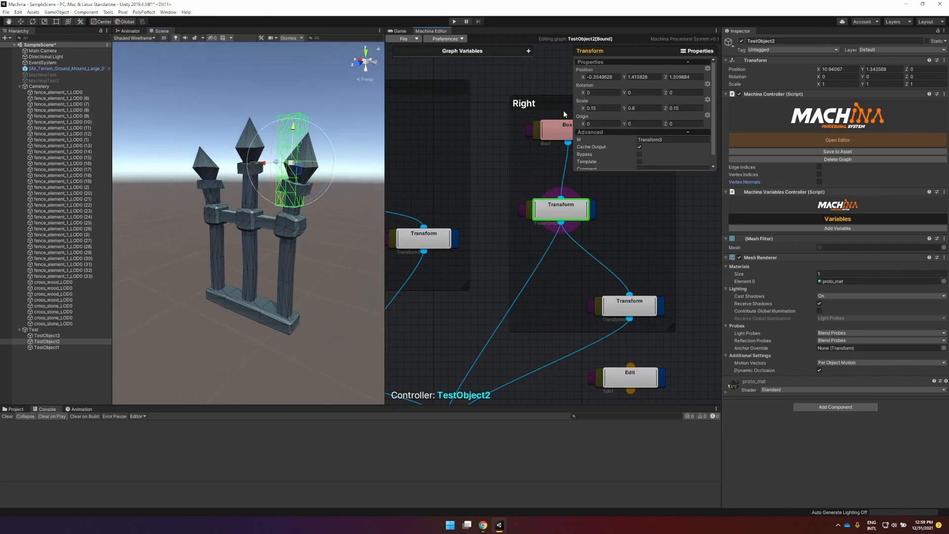
left_click(558, 136)
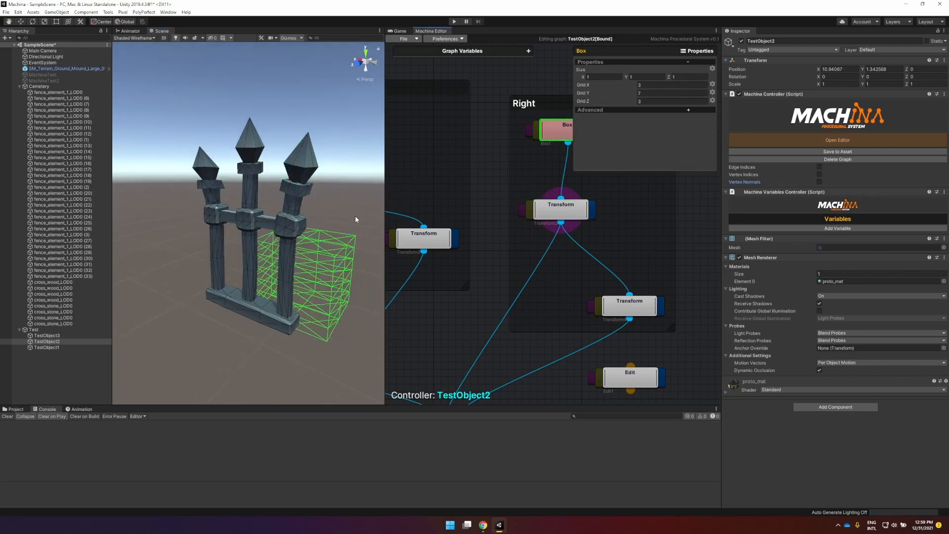
left_click(562, 208)
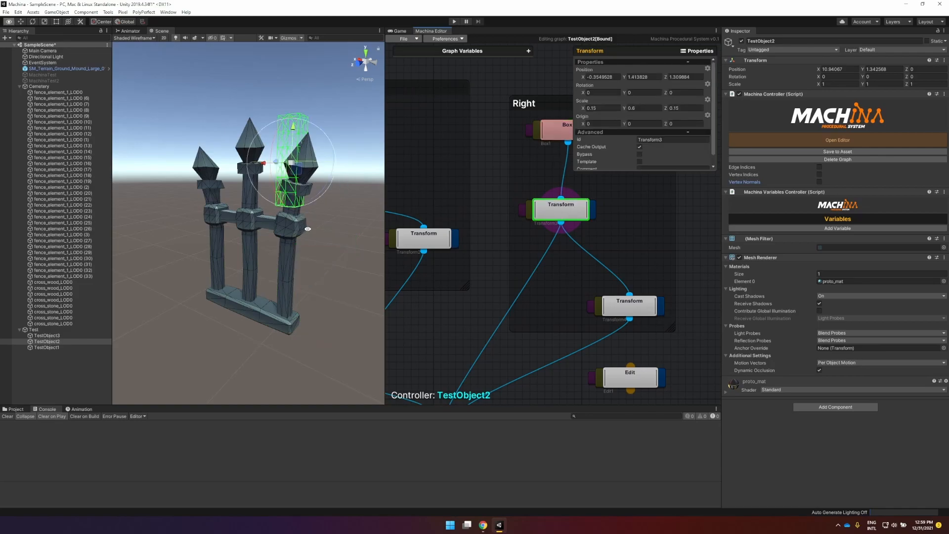
left_click_drag(308, 226, 350, 217, "alt")
scroll(350, 218, "up", 2, "alt")
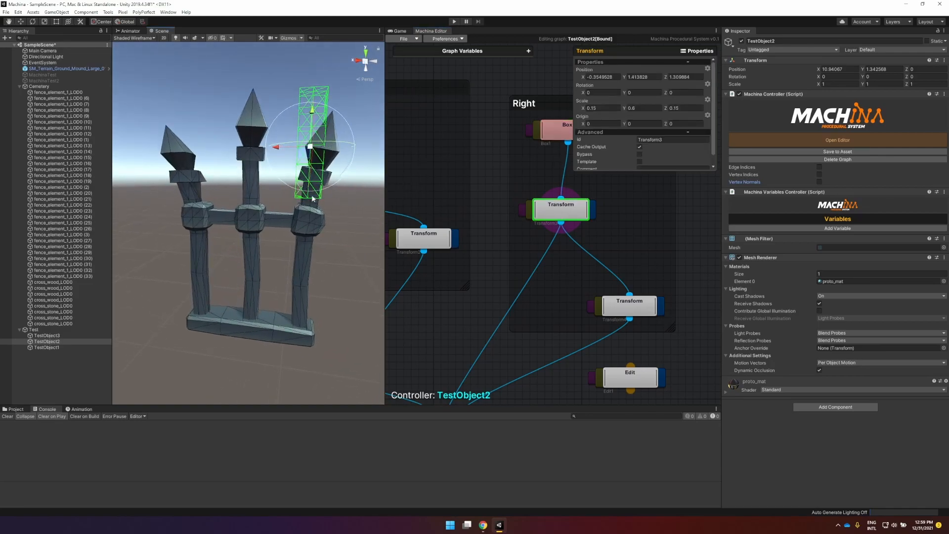
Step: Inspect the first and second Deform nodes, and reselect the Right group's upper Transform node
middle_click_drag(498, 364, 565, 251)
middle_click_drag(577, 292, 517, 373)
middle_click_drag(463, 283, 581, 215)
left_click(476, 246)
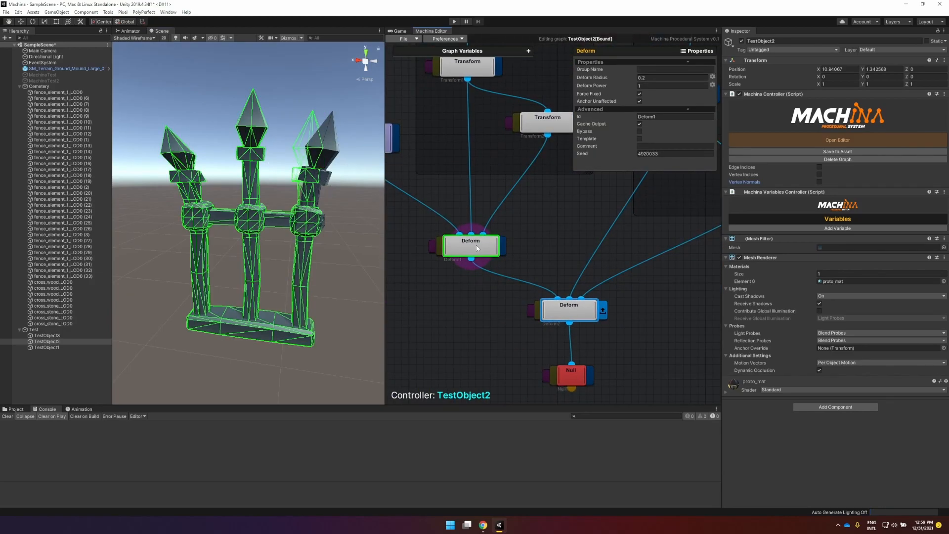
middle_click_drag(594, 293, 503, 319)
left_click(487, 335)
middle_click_drag(525, 261, 535, 287)
left_click(560, 157)
Step: Compare the original gate mesh from UnityMeshInput with the second Deform node's output
middle_click_drag(534, 377, 686, 352)
left_click(427, 178)
middle_click_drag(558, 251, 543, 284)
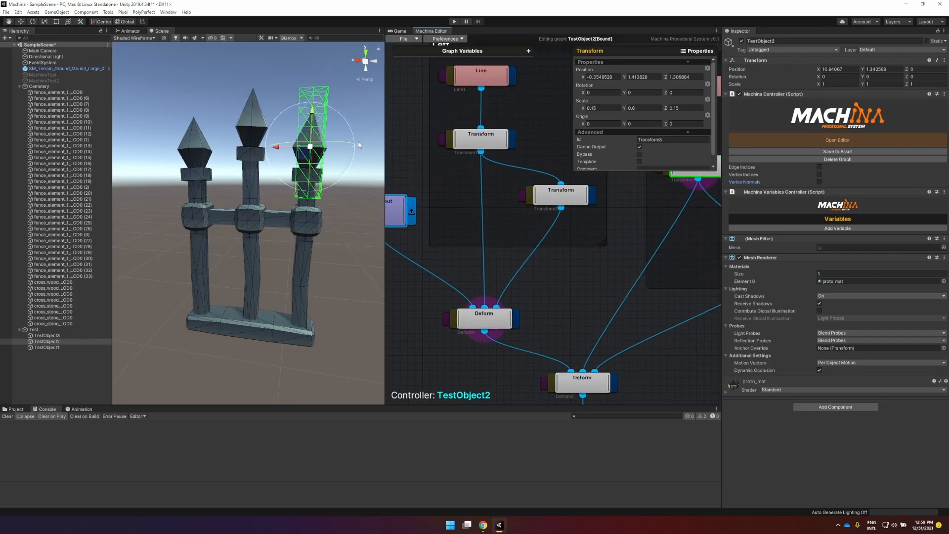
middle_click_drag(615, 340, 568, 329)
left_click(567, 331)
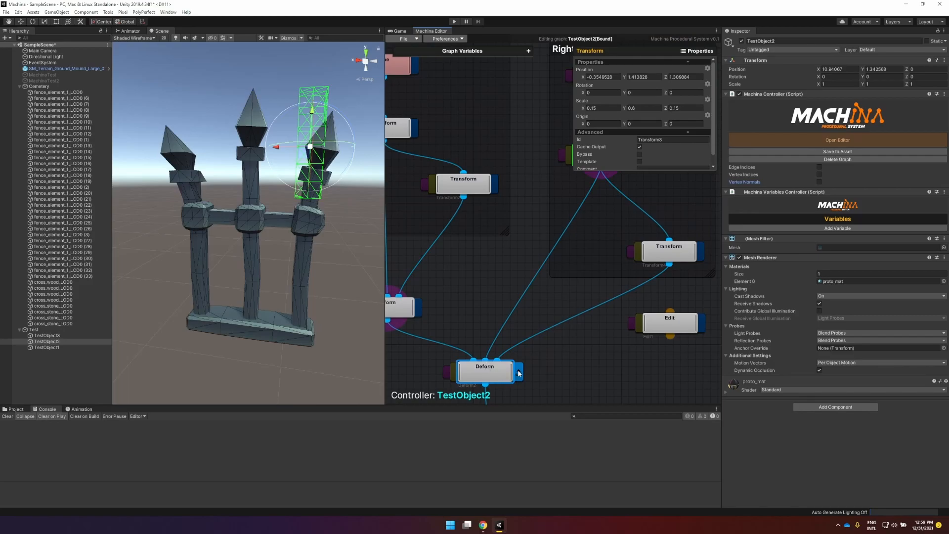
Step: Rotate the Right group's lower Transform node to about 344.7, 357.7 and 8.7 degrees on X, Y and Z
left_click(660, 257)
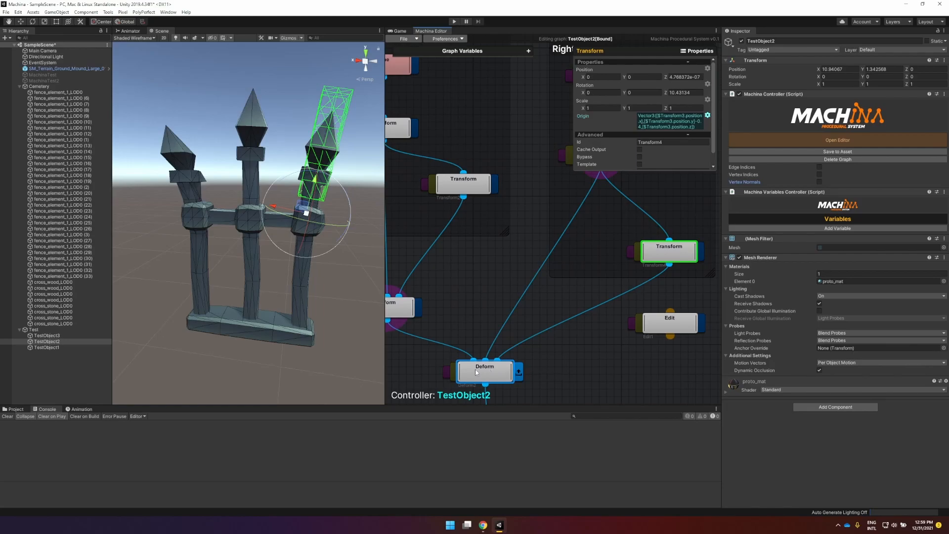
middle_click_drag(558, 376, 572, 349)
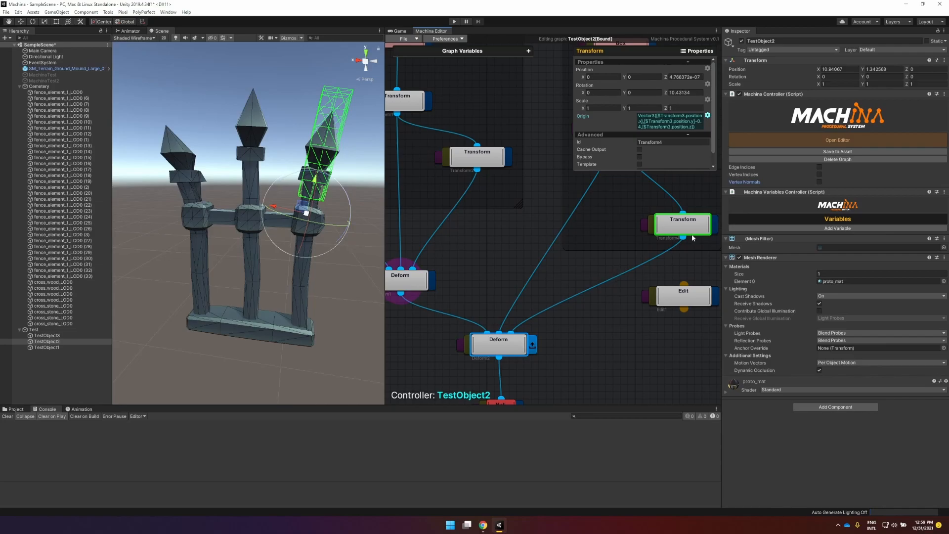
mouse_move(298, 179)
left_mouse_down()
mouse_move(262, 182)
mouse_move(308, 182)
mouse_move(293, 184)
left_mouse_up()
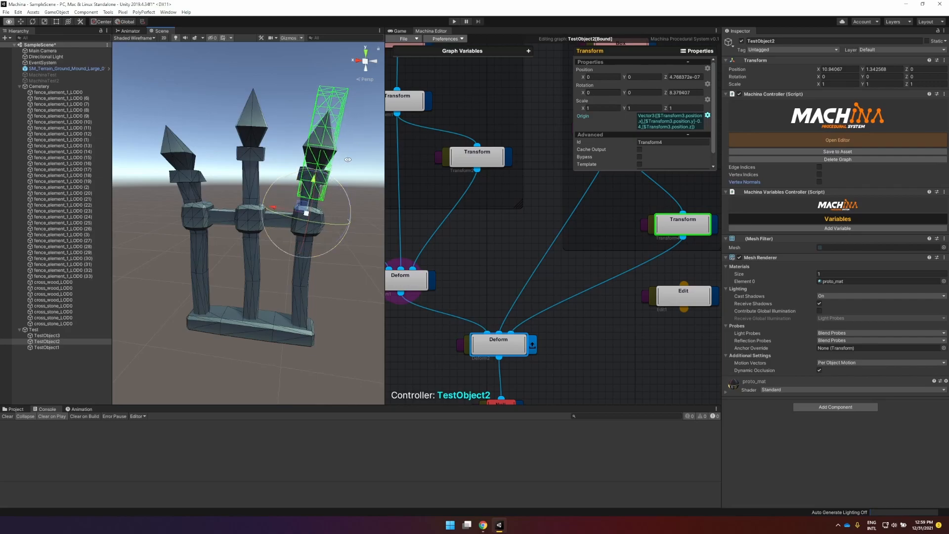
left_click_drag(346, 160, 203, 194, "alt")
left_click_drag(279, 211, 334, 189)
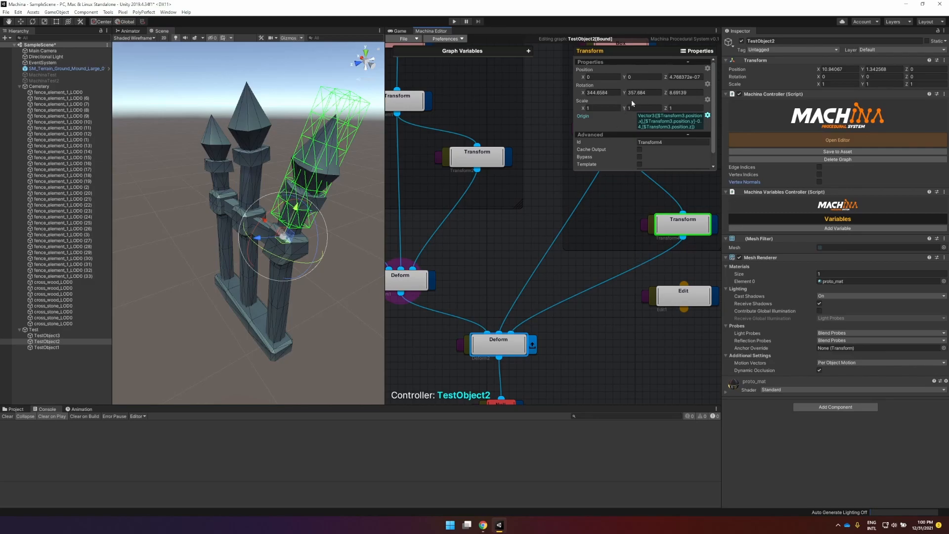
Step: Switch that Transform node's Rotation to expression input and add a Vector3 graph variable named Bend
left_click(708, 84)
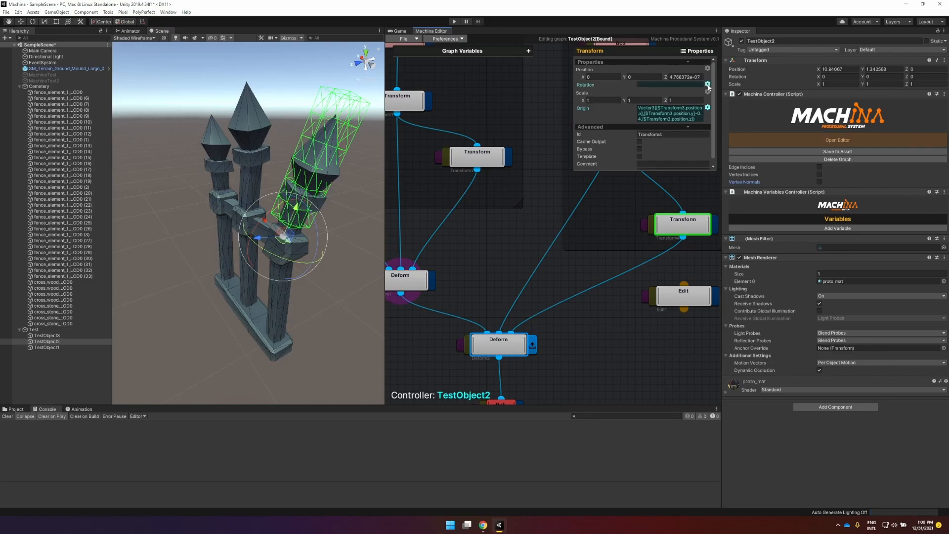
left_click(528, 51)
left_click(529, 51)
left_click(529, 51)
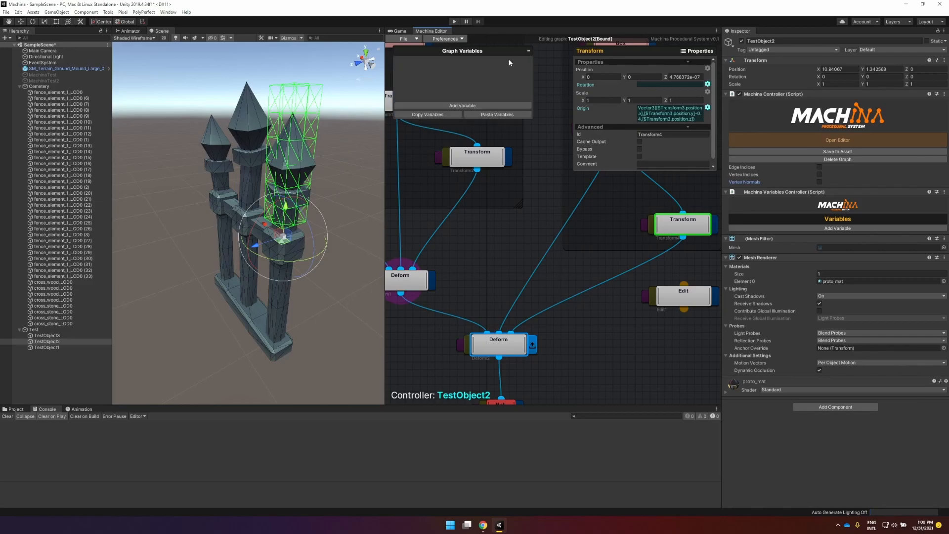
left_click(470, 106)
mouse_move(489, 111)
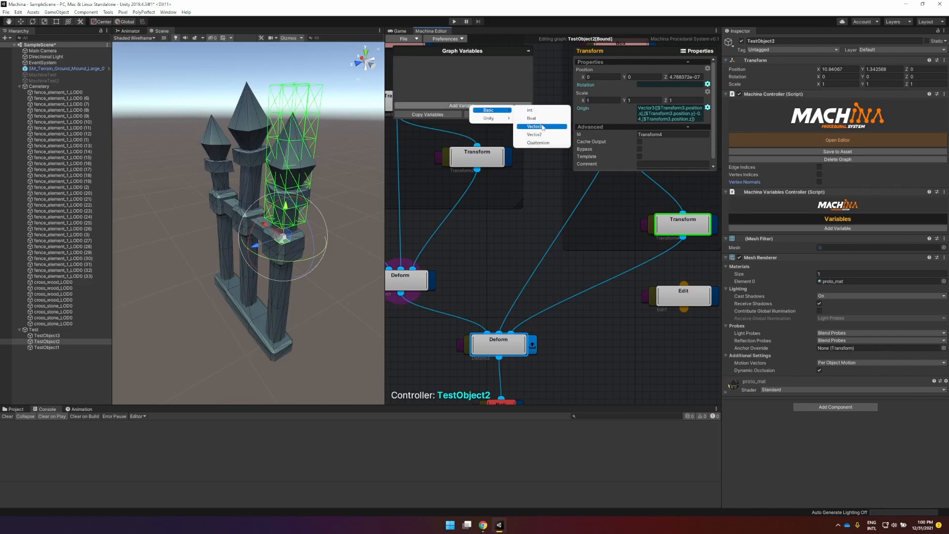
left_click(541, 127)
type("Bend")
Step: Set Bend's Z value to 20, drive the Transform node's Rotation with Bend, and clear the console
left_click(510, 60)
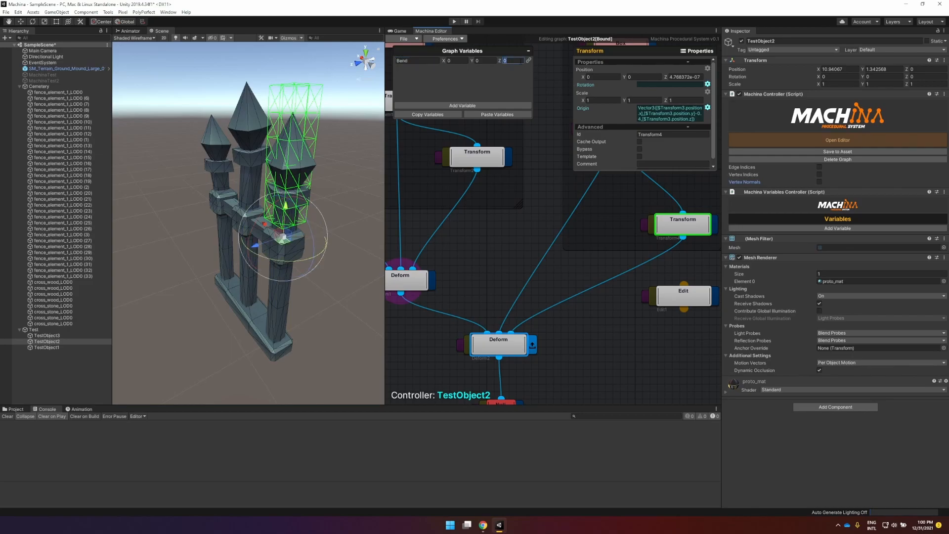
left_click(669, 84)
type("Bend")
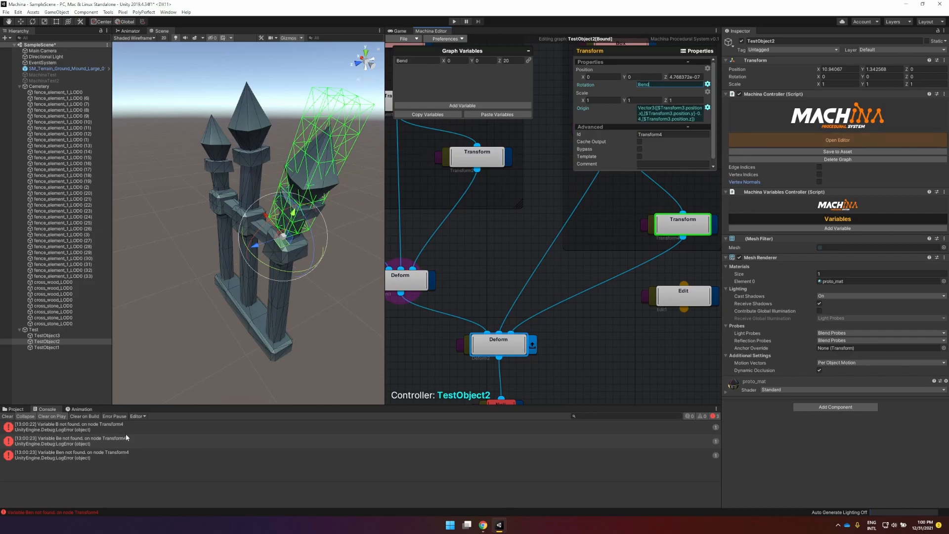
left_click(8, 417)
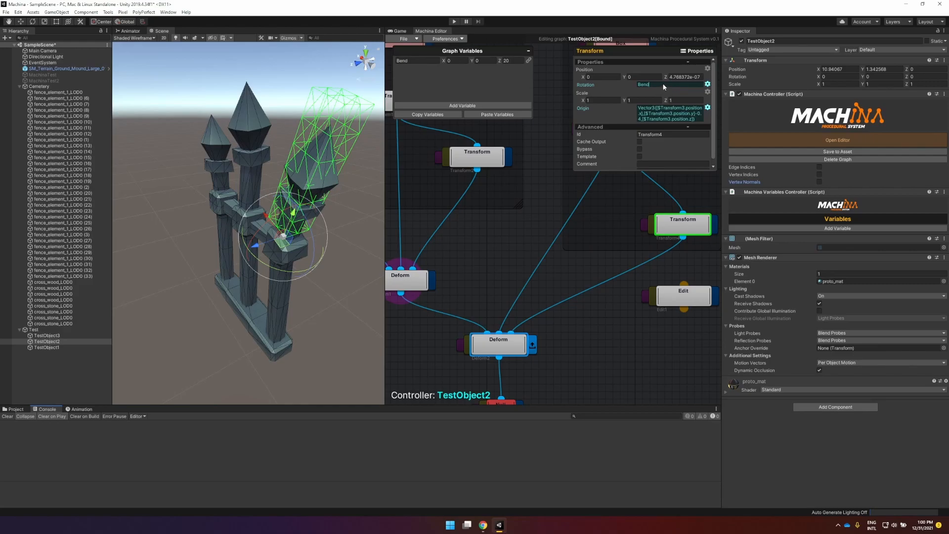
Step: Try a Y value of 20 on the Bend variable, and reset it to 0
left_click(479, 60)
type("20")
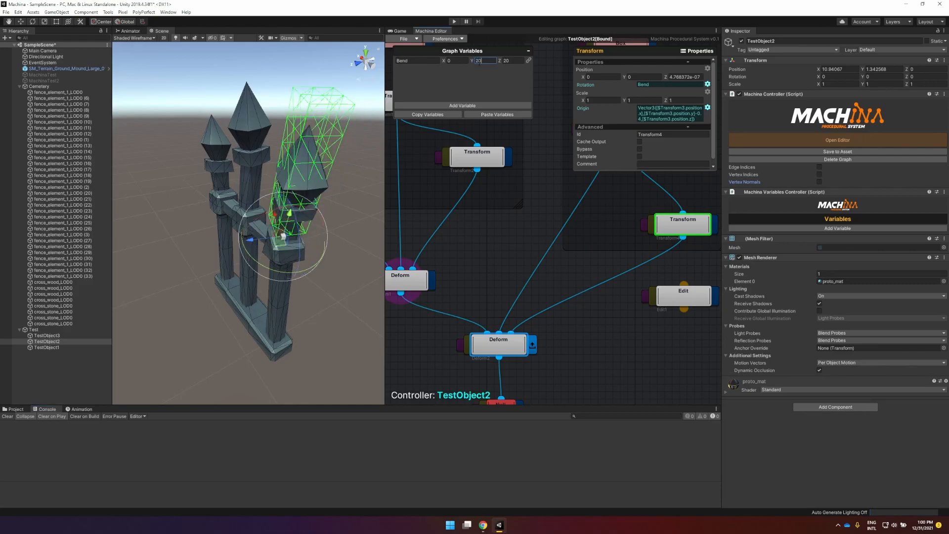
key("BackSpace")
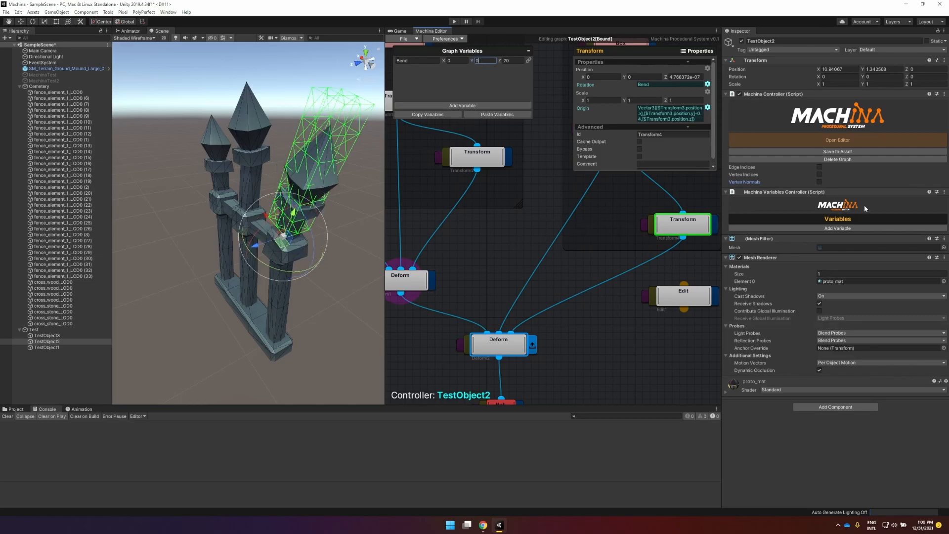
Step: Remove the Machina Variables Controller from TestObject2, add it again, and compare the object's components with TestObject1's
scroll(622, 267, "down", 2)
middle_click_drag(628, 264, 632, 272)
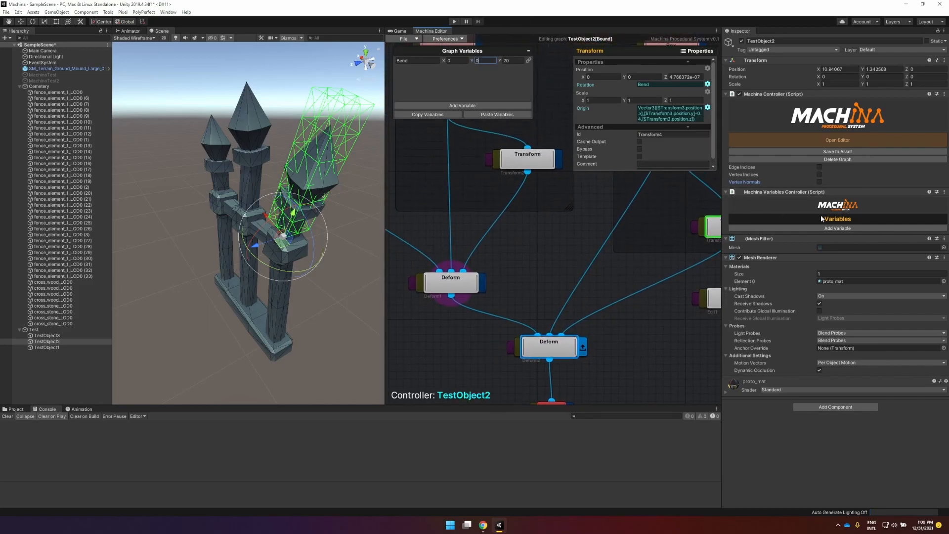
right_click(858, 191)
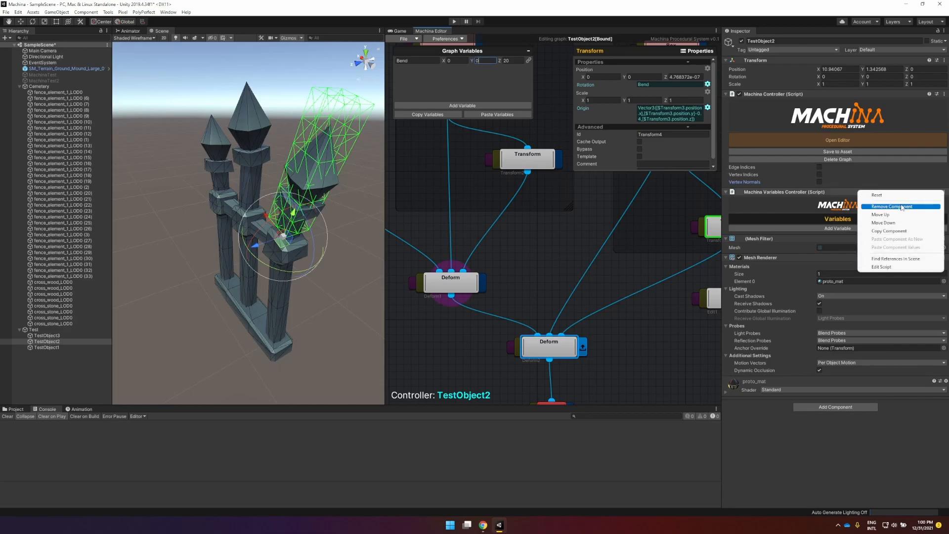
left_click(892, 207)
left_click(820, 360)
key("Down")
key("Down")
key("Return")
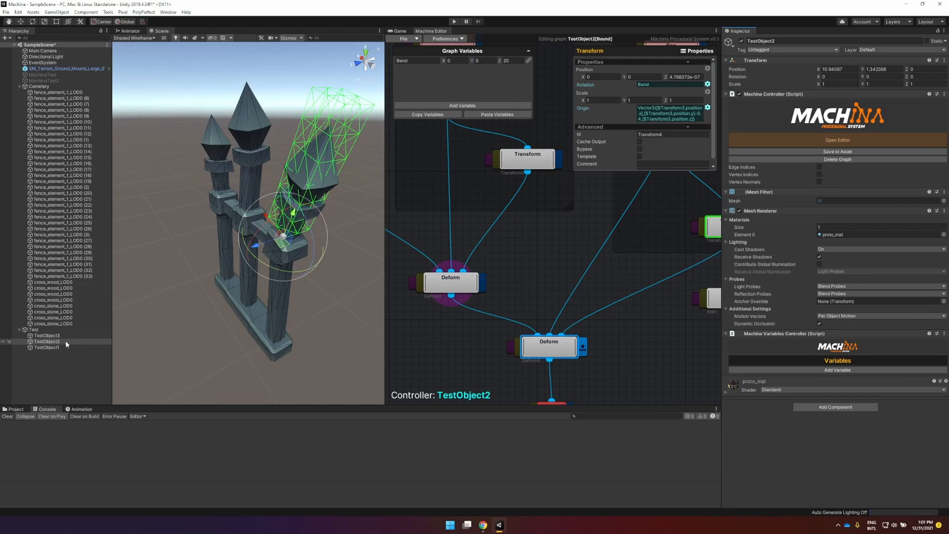
left_click(49, 348)
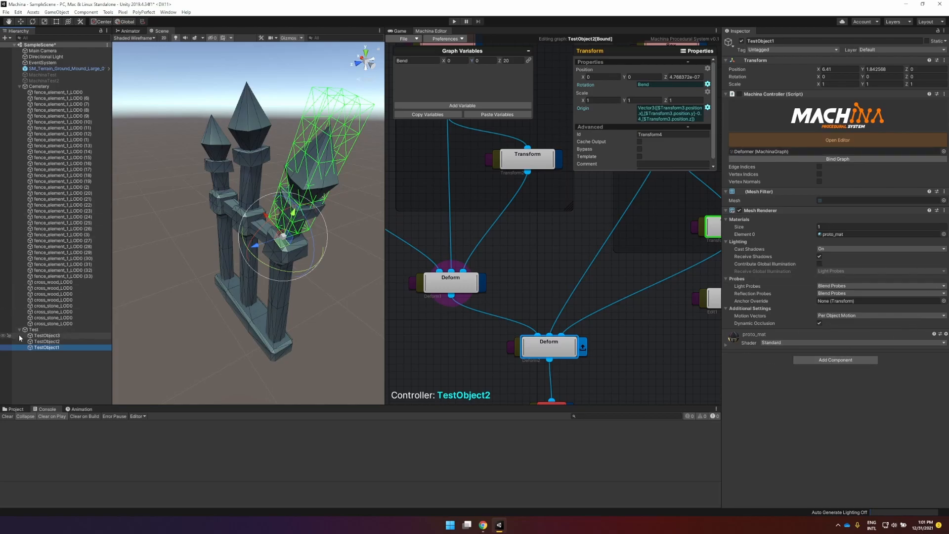
left_click(47, 341)
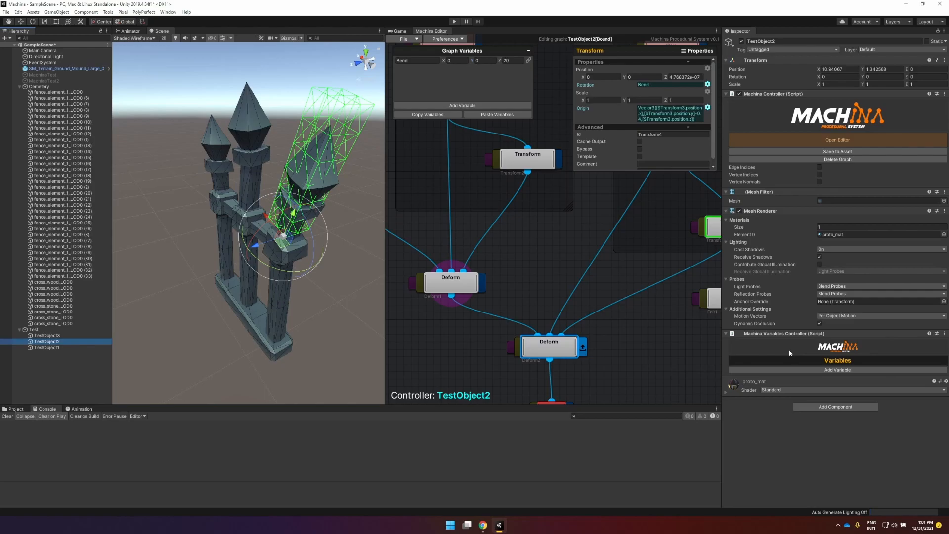
Step: Insert the Edit node between the Right group's lower Transform node and the second Deform node
middle_click_drag(644, 271, 560, 282)
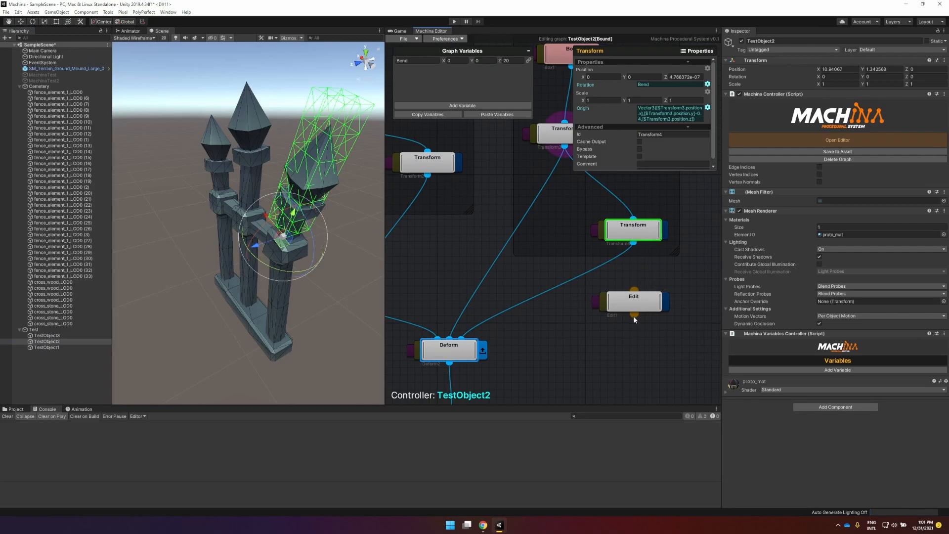
left_click_drag(633, 243, 480, 351)
left_click_drag(642, 304, 580, 292)
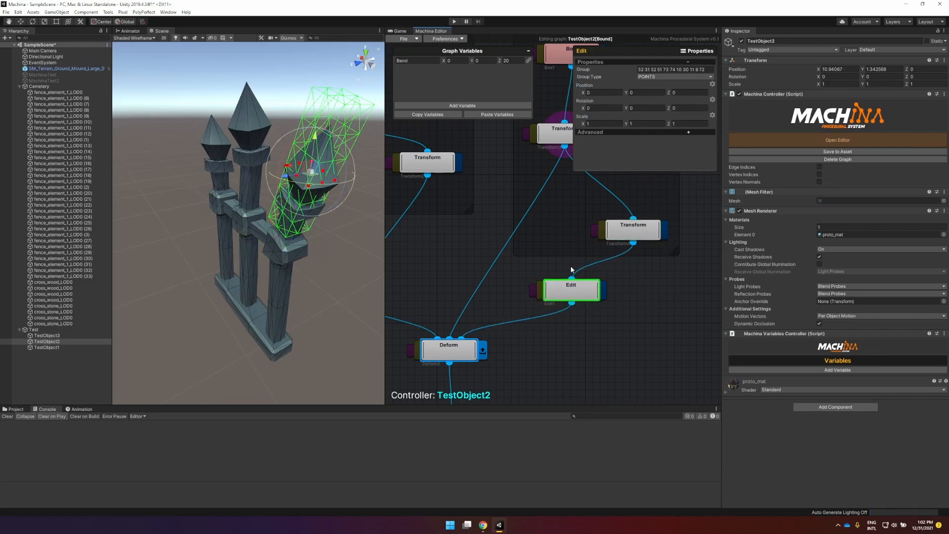
Step: Scale the Edit node's point group uniformly to about 1.92 to widen the bent right spike, and check the gate
left_click_drag(343, 263, 380, 230, "alt")
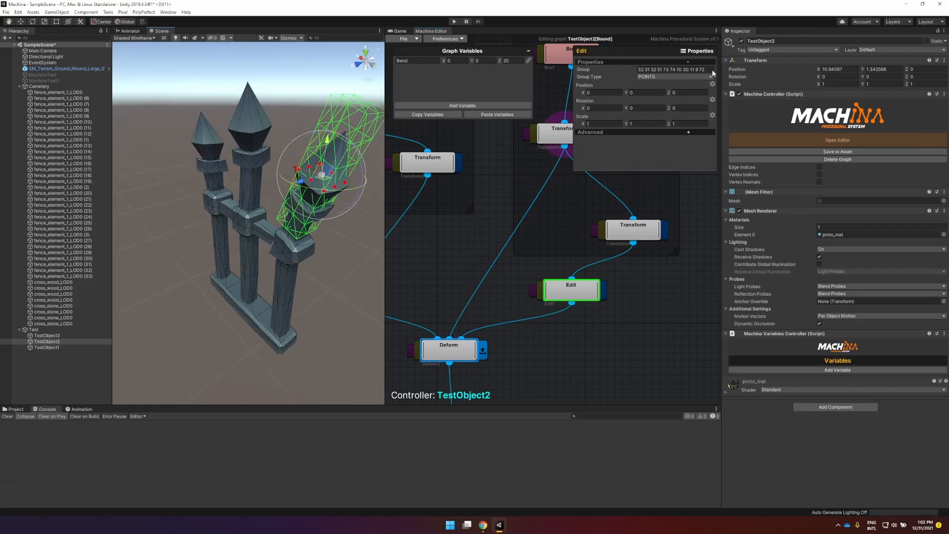
left_click_drag(350, 224, 320, 265, "alt")
left_click(568, 293)
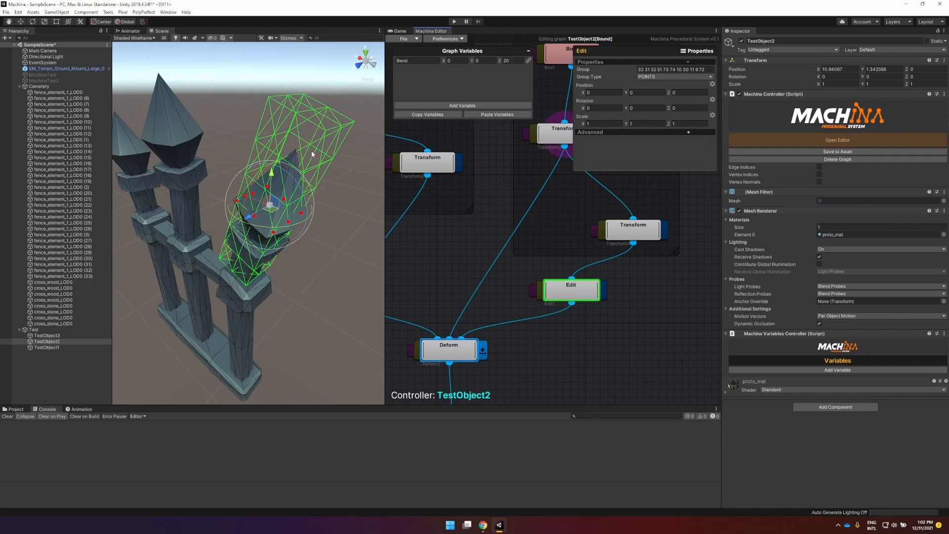
left_click_drag(271, 204, 295, 210)
left_click_drag(310, 292, 347, 235, "alt")
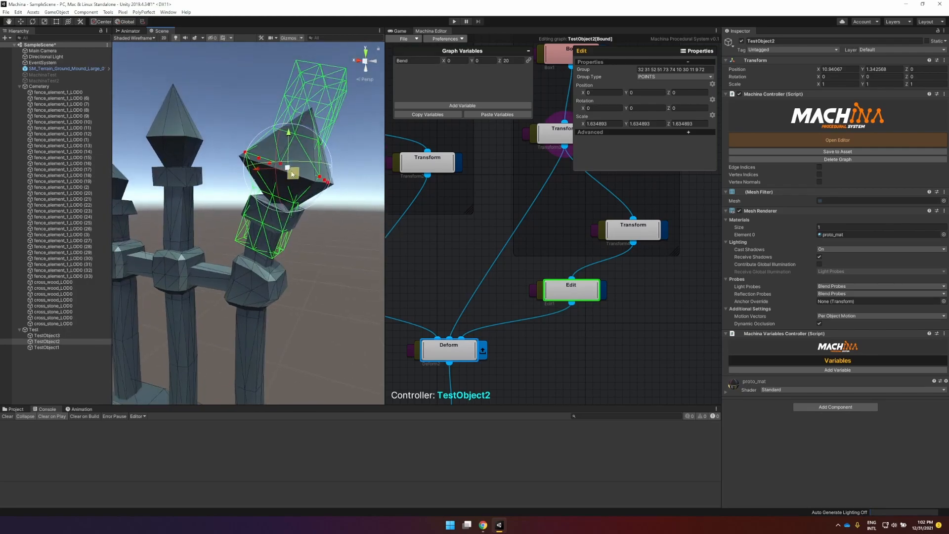
mouse_move(287, 169)
left_mouse_down()
mouse_move(254, 171)
mouse_move(277, 172)
left_mouse_up()
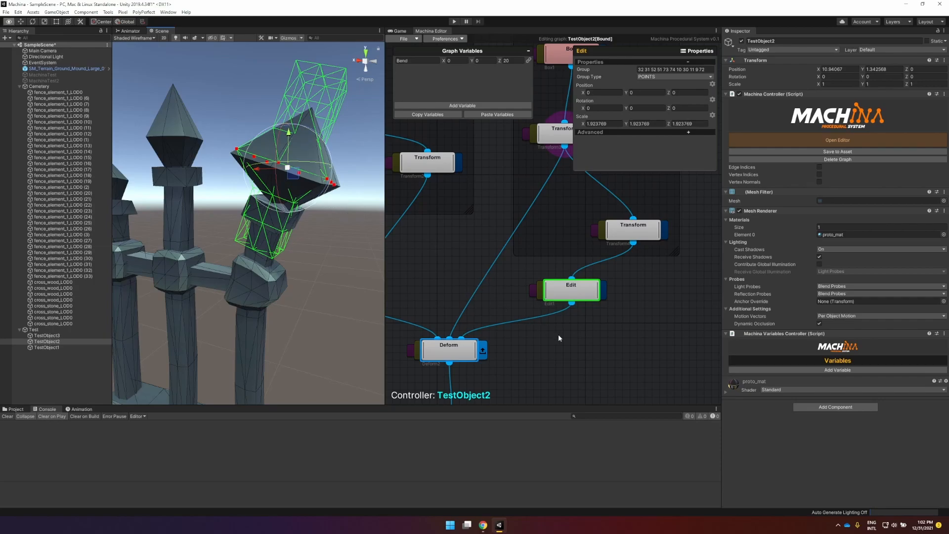
left_click_drag(330, 236, 286, 280, "alt")
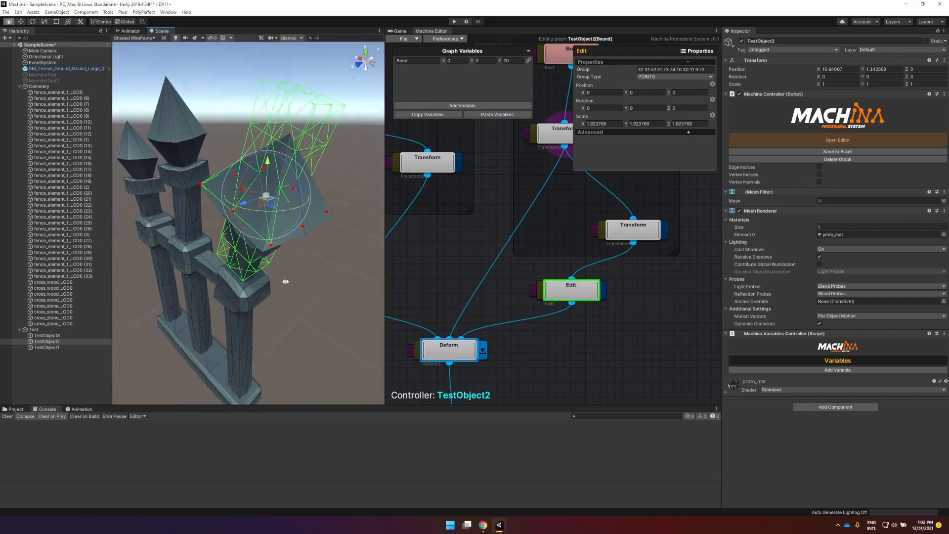
scroll(285, 278, "down", 8, "alt")
scroll(254, 281, "down", 1, "alt")
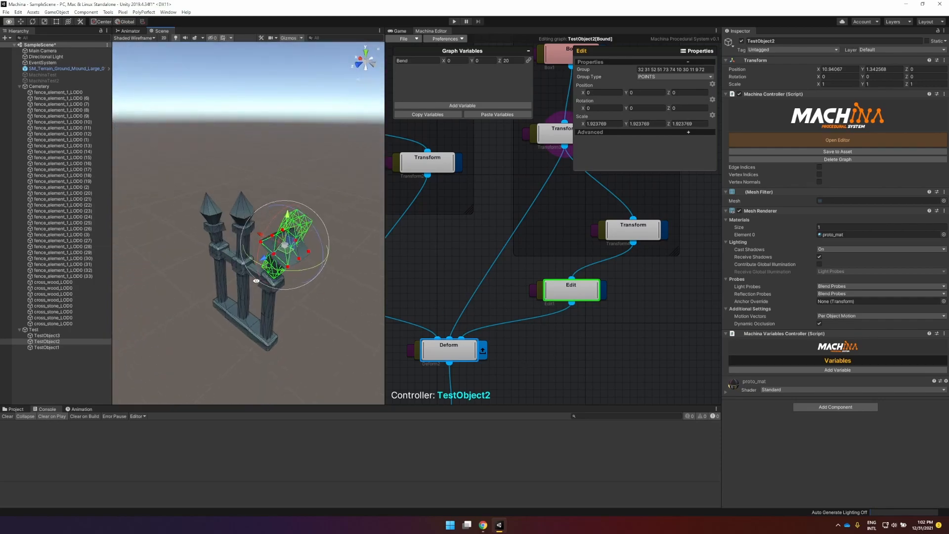
scroll(256, 281, "up", 10, "alt")
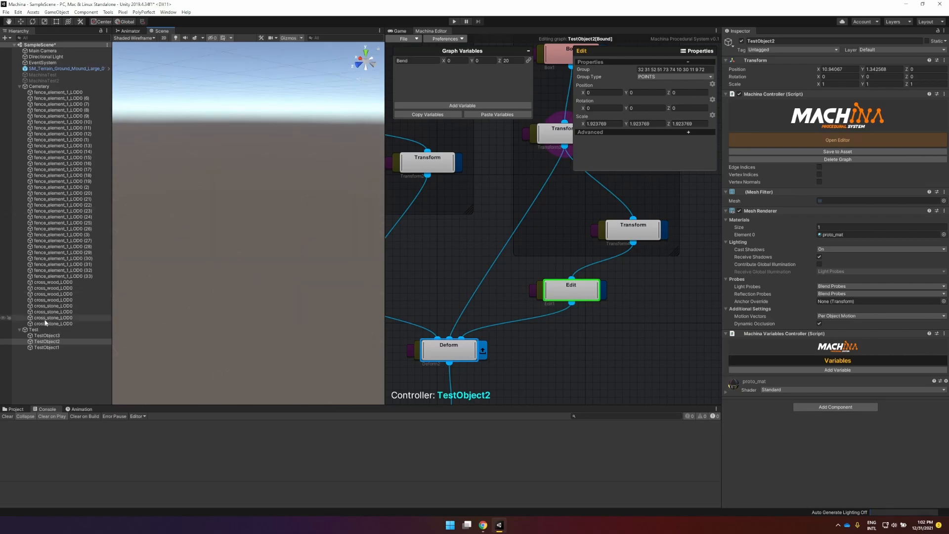
Step: Turn on vertex indices for TestObject2 and examine the numbered points around the gate's widened right spike
double_click(92, 341)
left_click_drag(356, 221, 324, 226, "alt")
left_click(820, 175)
middle_click_drag(324, 226, 286, 262)
scroll(287, 262, "down", 5)
scroll(301, 262, "up", 5)
left_click_drag(343, 264, 362, 271, "alt")
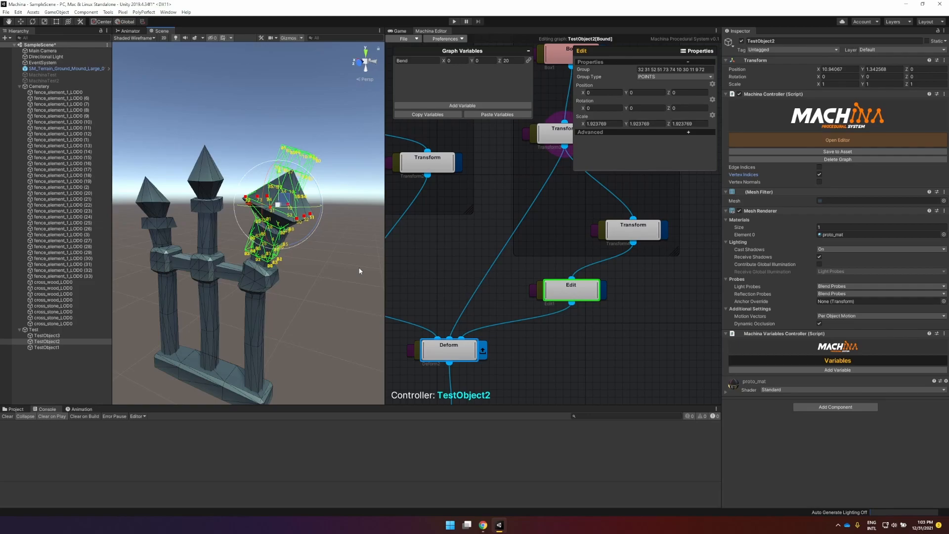
left_click_drag(291, 249, 311, 248, "alt")
scroll(331, 229, "down", 5)
double_click(47, 342)
right_click_drag(261, 245, 440, 214, "alt")
middle_click_drag(349, 233, 337, 251)
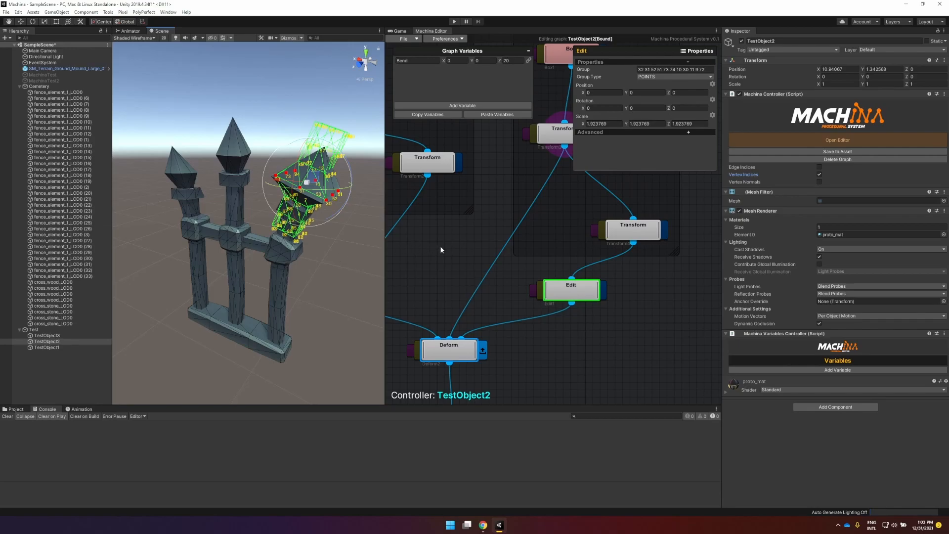
Step: Deselect the Edit node and review the whole graph, from the Left and Right groups down to the final Deform node
middle_click_drag(433, 257, 548, 294)
scroll(496, 256, "down", 2)
scroll(500, 257, "down", 3)
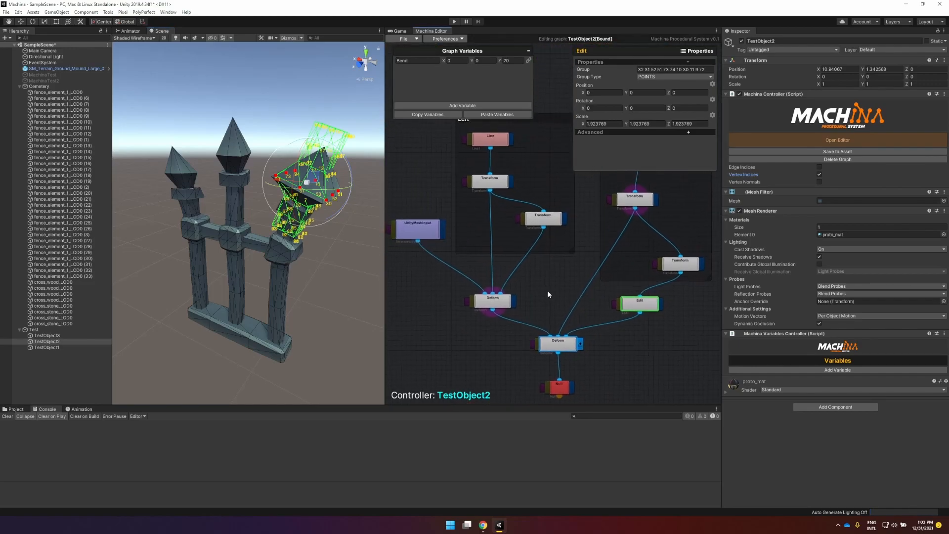
right_click(551, 292)
left_click(546, 280)
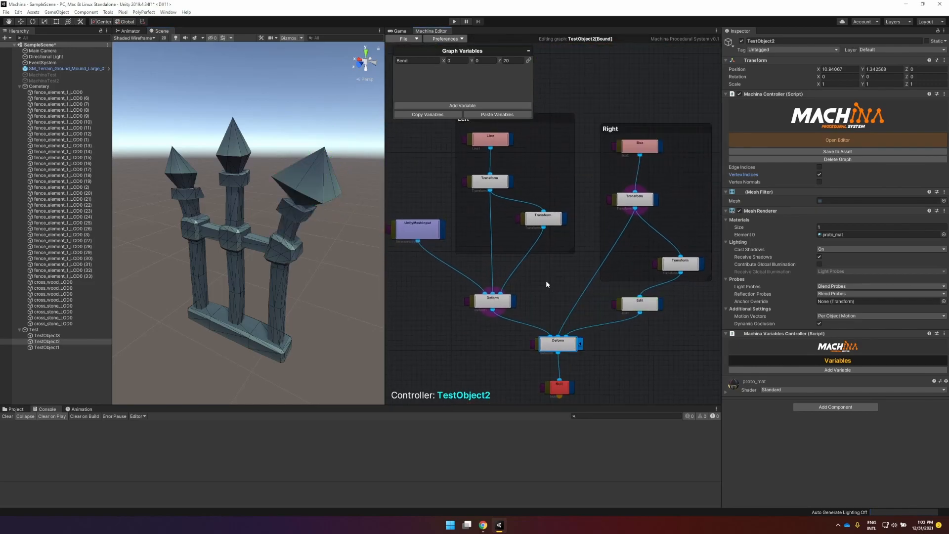
middle_click_drag(539, 280, 544, 278)
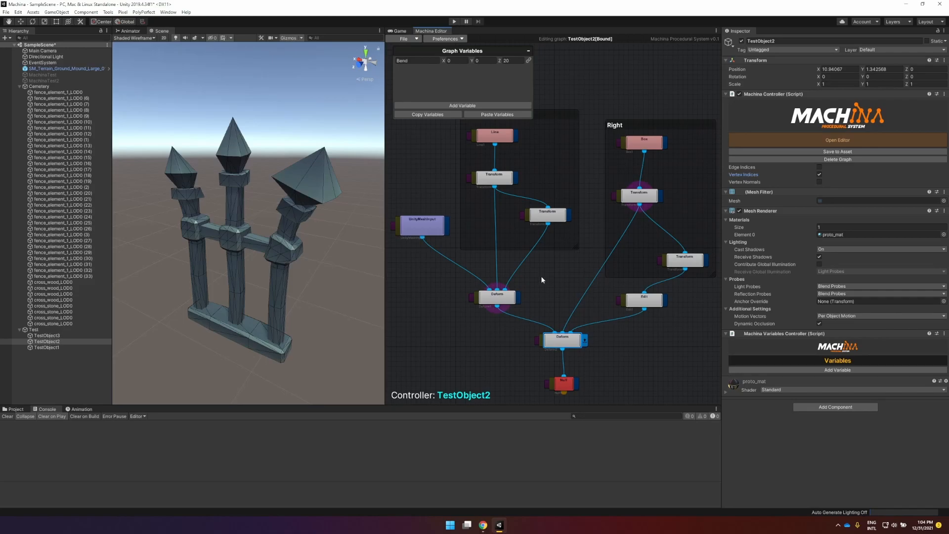
middle_click_drag(560, 287, 560, 275)
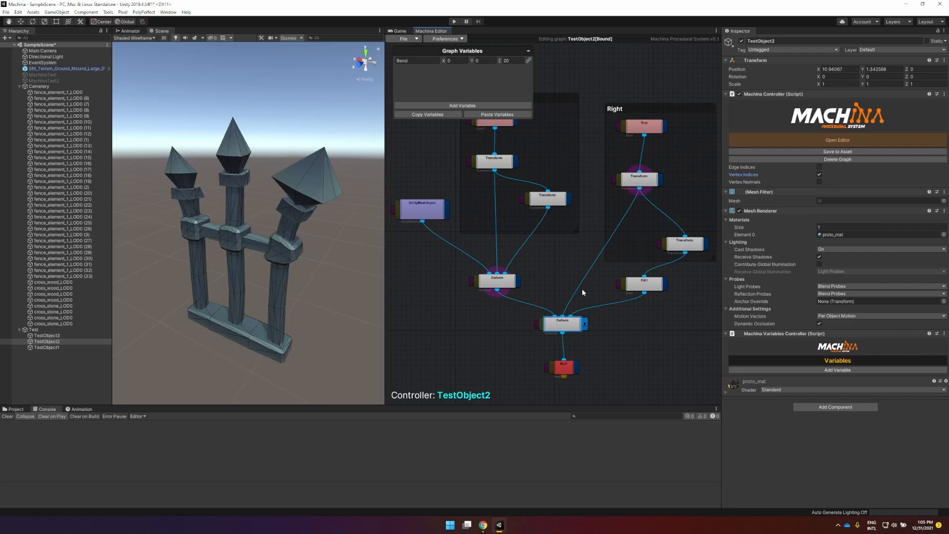
Step: Save the final Deform node's mesh as an asset named Procedural Mesh in the Assets folder
right_click(566, 330)
left_click(588, 363)
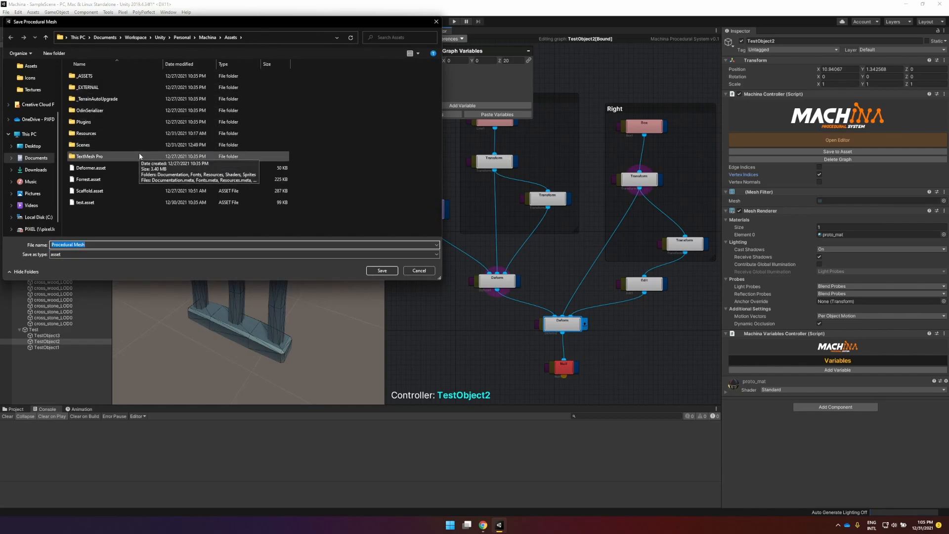
left_click(391, 270)
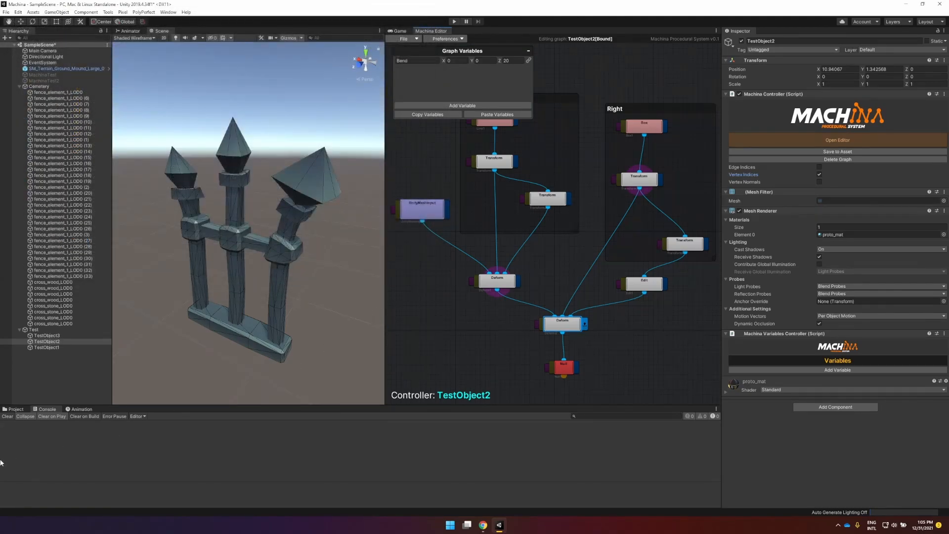
Step: Select the saved Procedural Mesh in the project's Assets folder and examine its preview
left_click(15, 409)
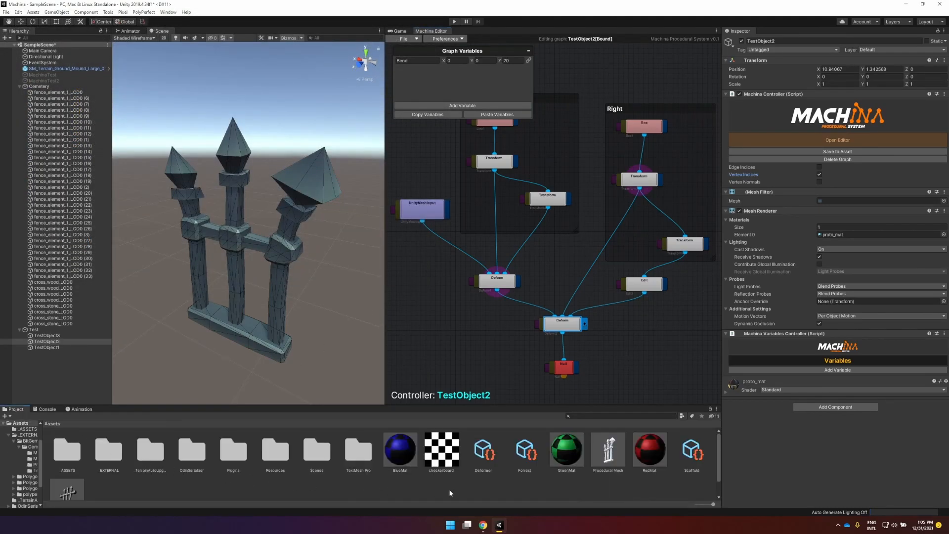
left_click(598, 469)
left_click_drag(882, 355, 868, 426)
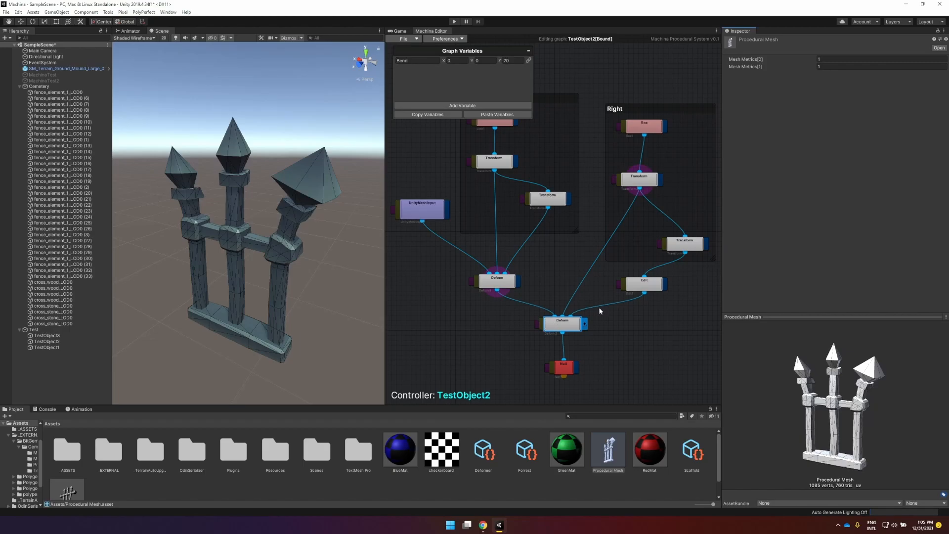
mouse_move(566, 278)
middle_mouse_down()
mouse_move(559, 283)
mouse_move(579, 287)
mouse_move(572, 292)
middle_mouse_up()
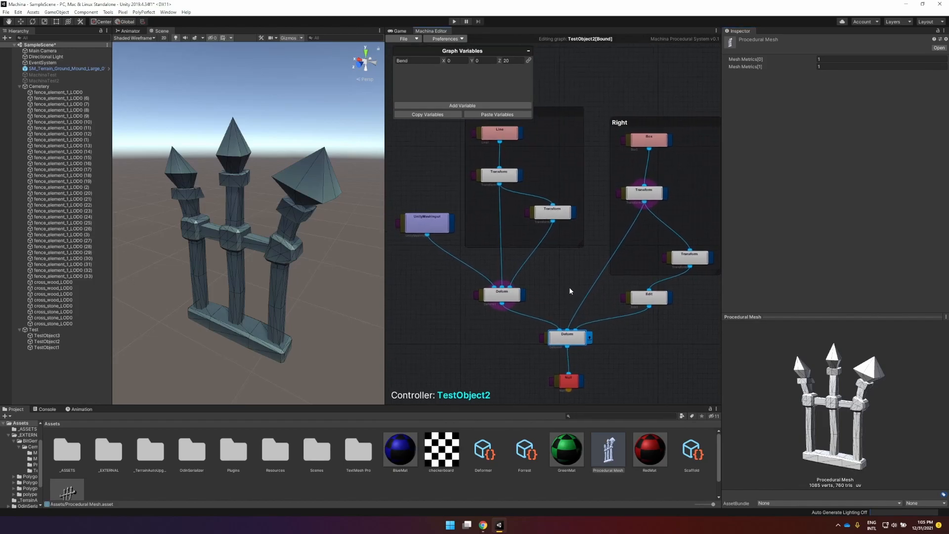